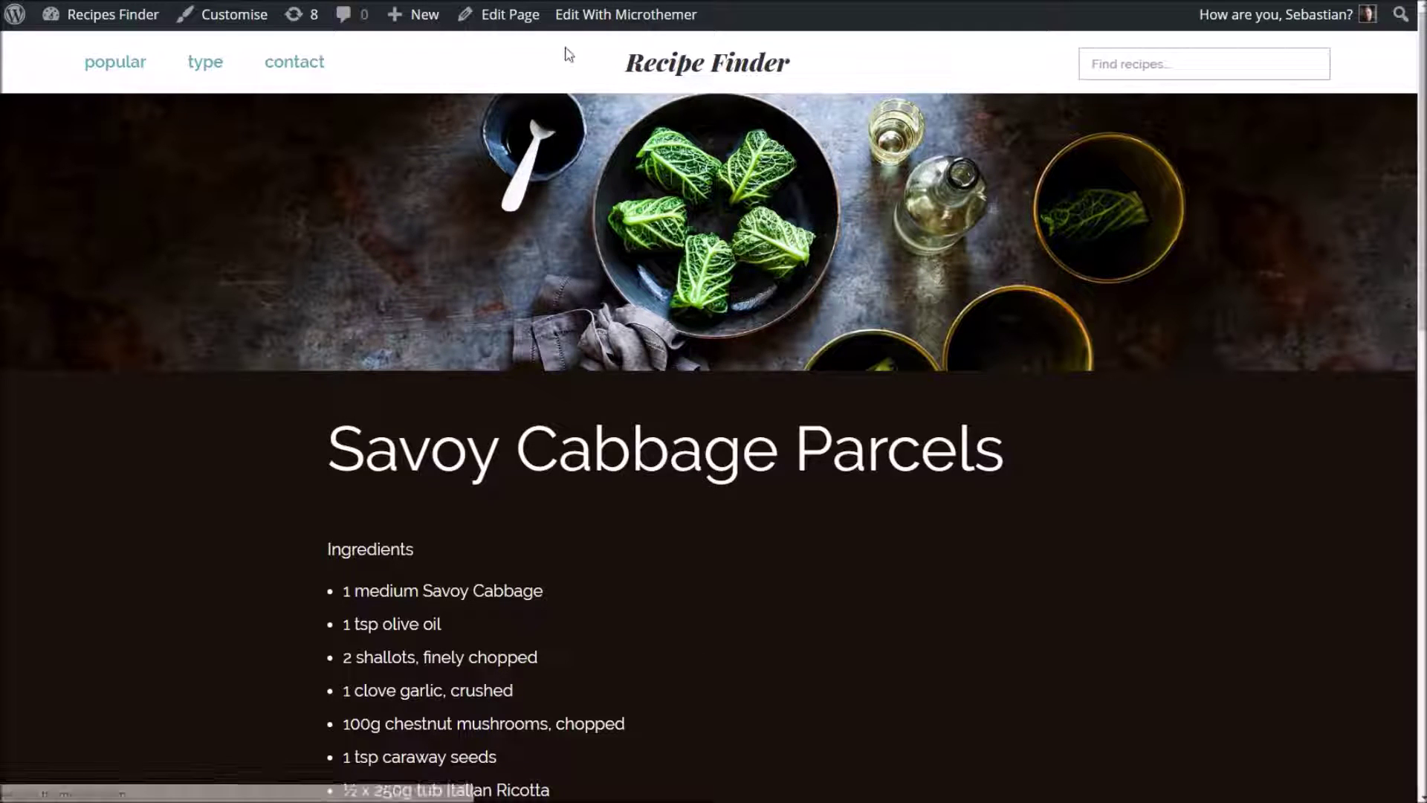
# Step: Open the Savoy Cabbage Parcels recipe page in Microthemer using the admin bar's Edit With Microthemer link
pyautogui.click(612, 21)
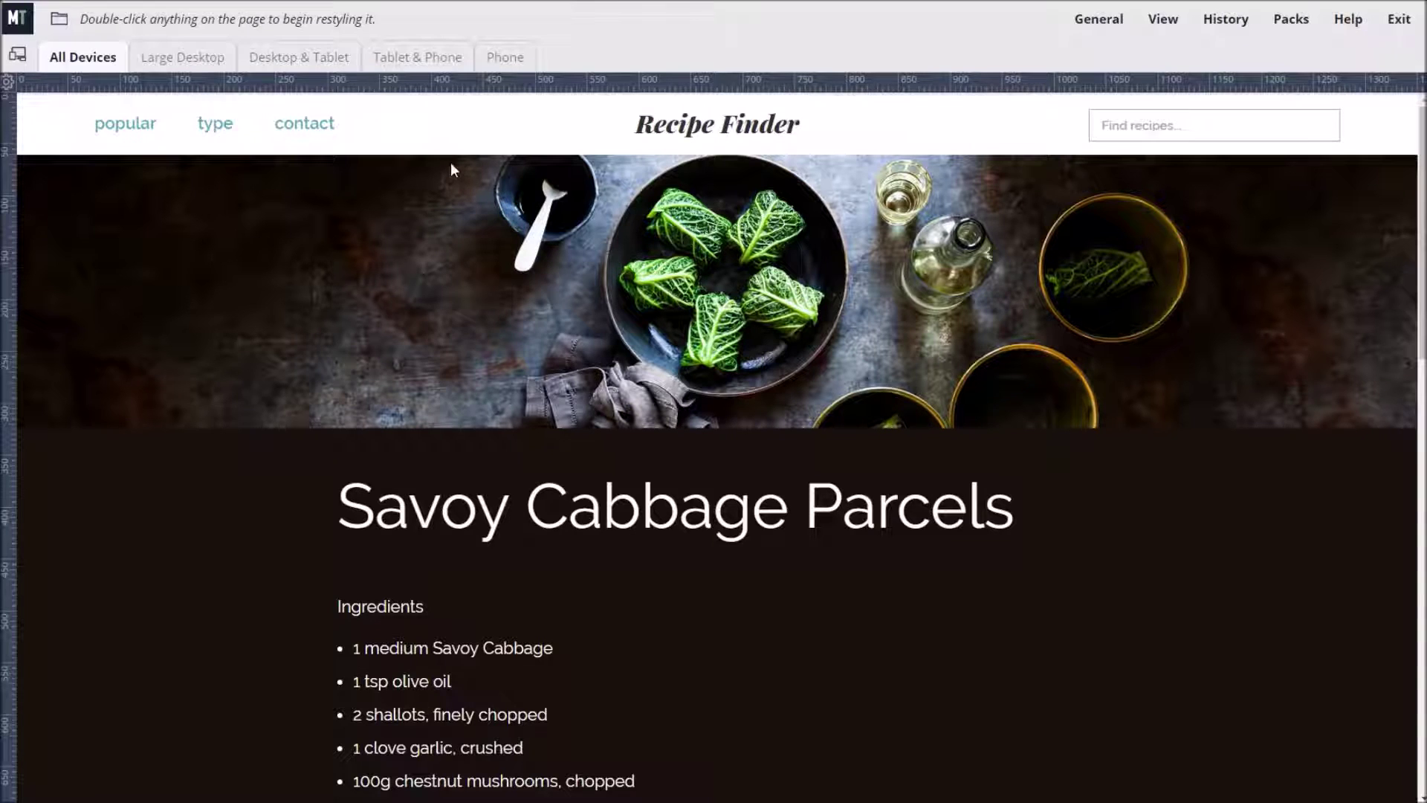
pyautogui.scroll(-10, 505, 272)
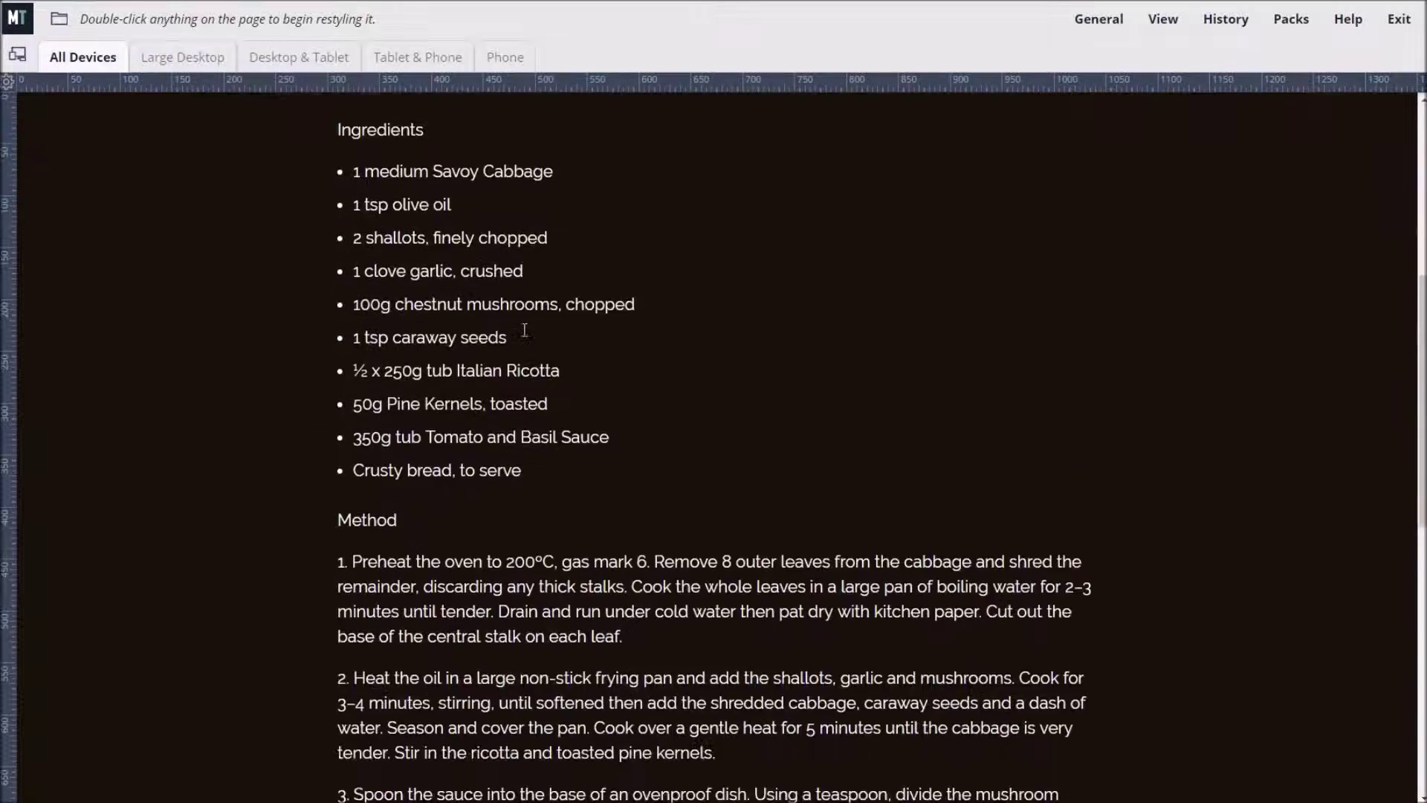
pyautogui.scroll(-4, 524, 331)
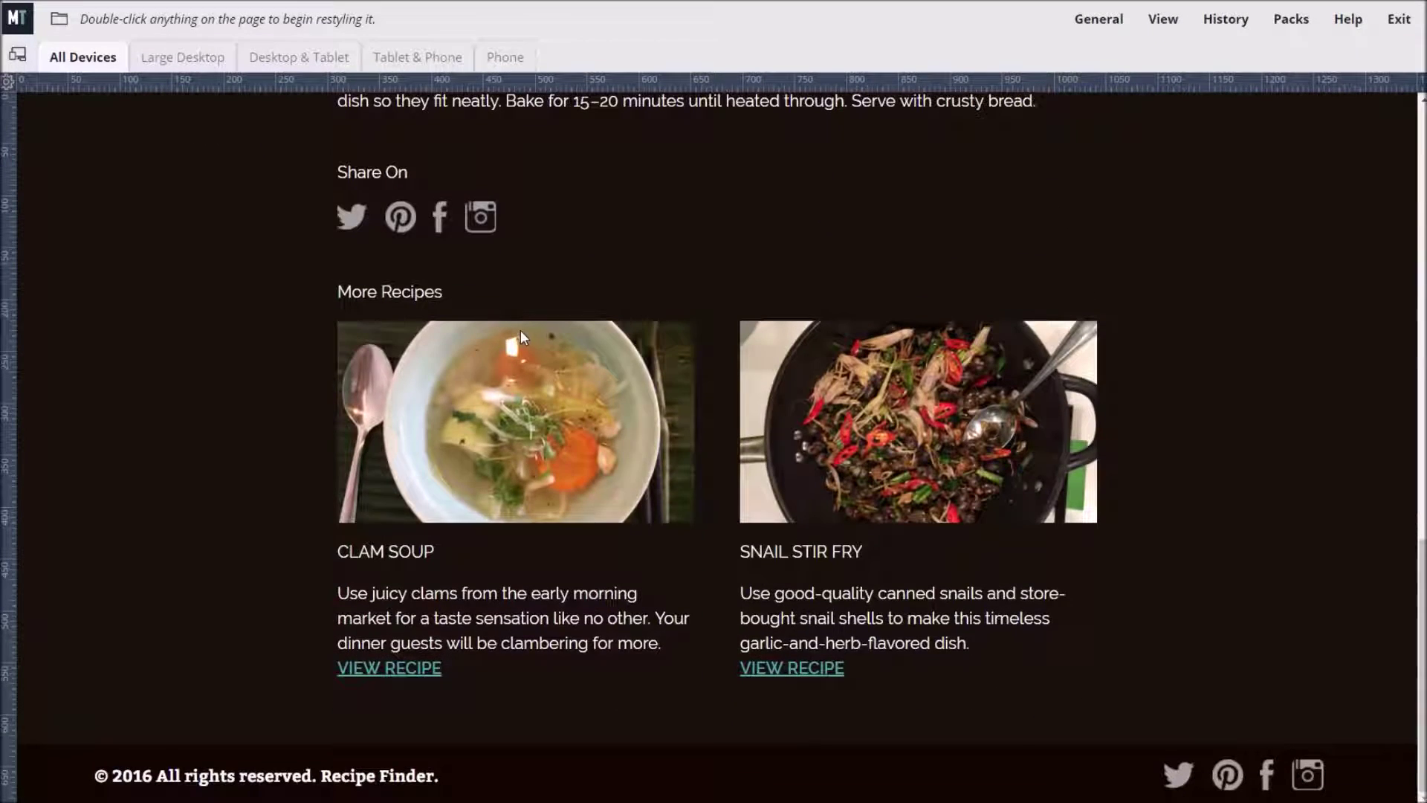
pyautogui.scroll(12, 517, 329)
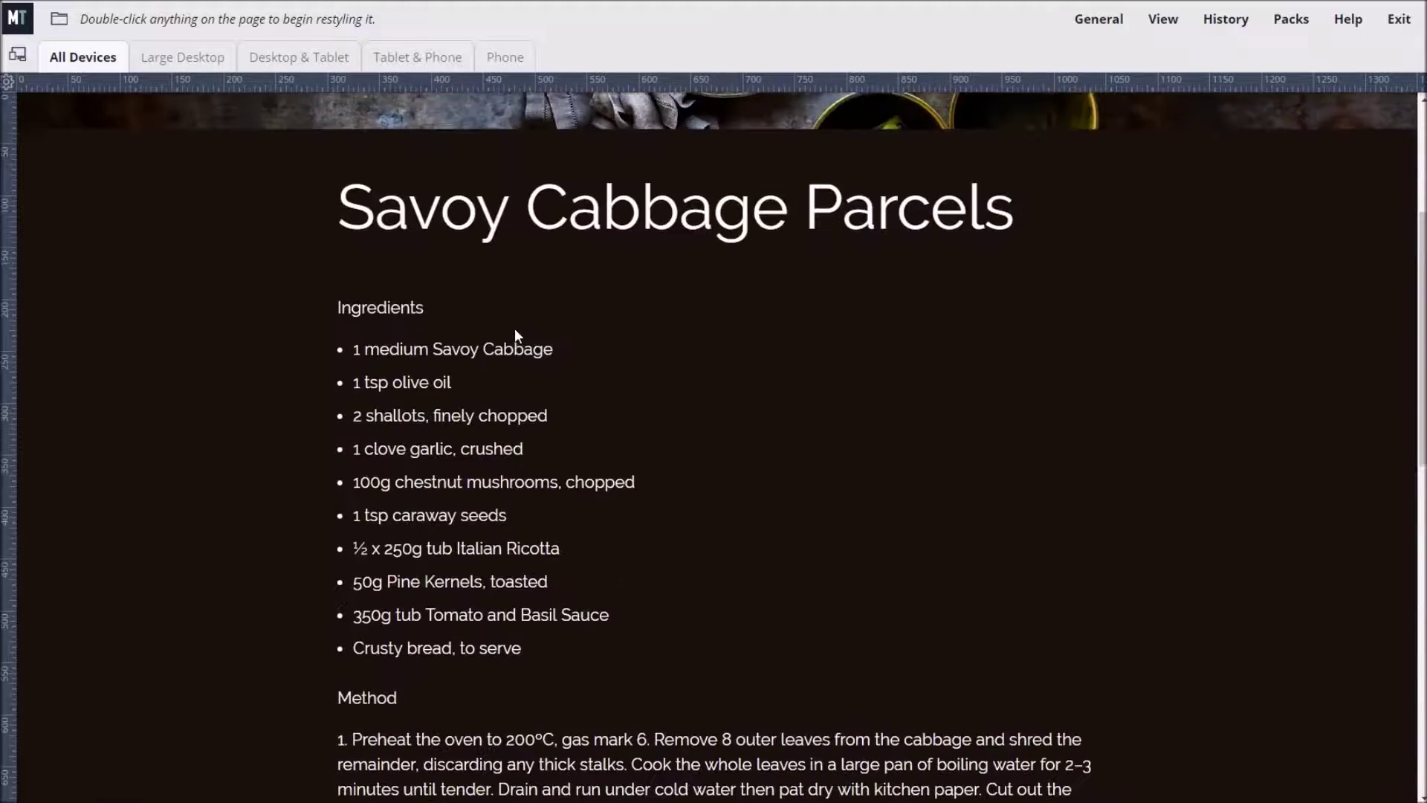
pyautogui.scroll(4, 515, 328)
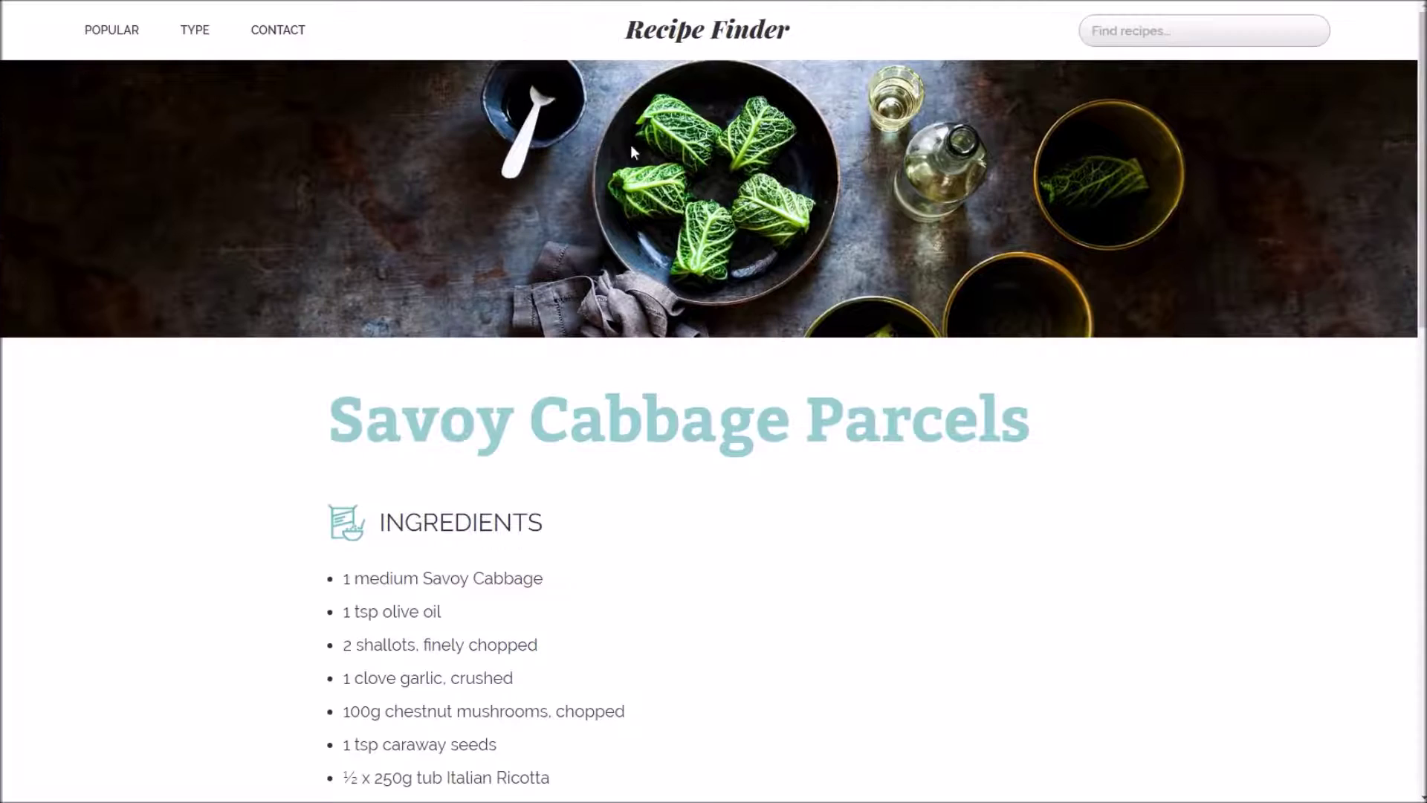
pyautogui.scroll(-8, 639, 186)
pyautogui.scroll(-8, 647, 211)
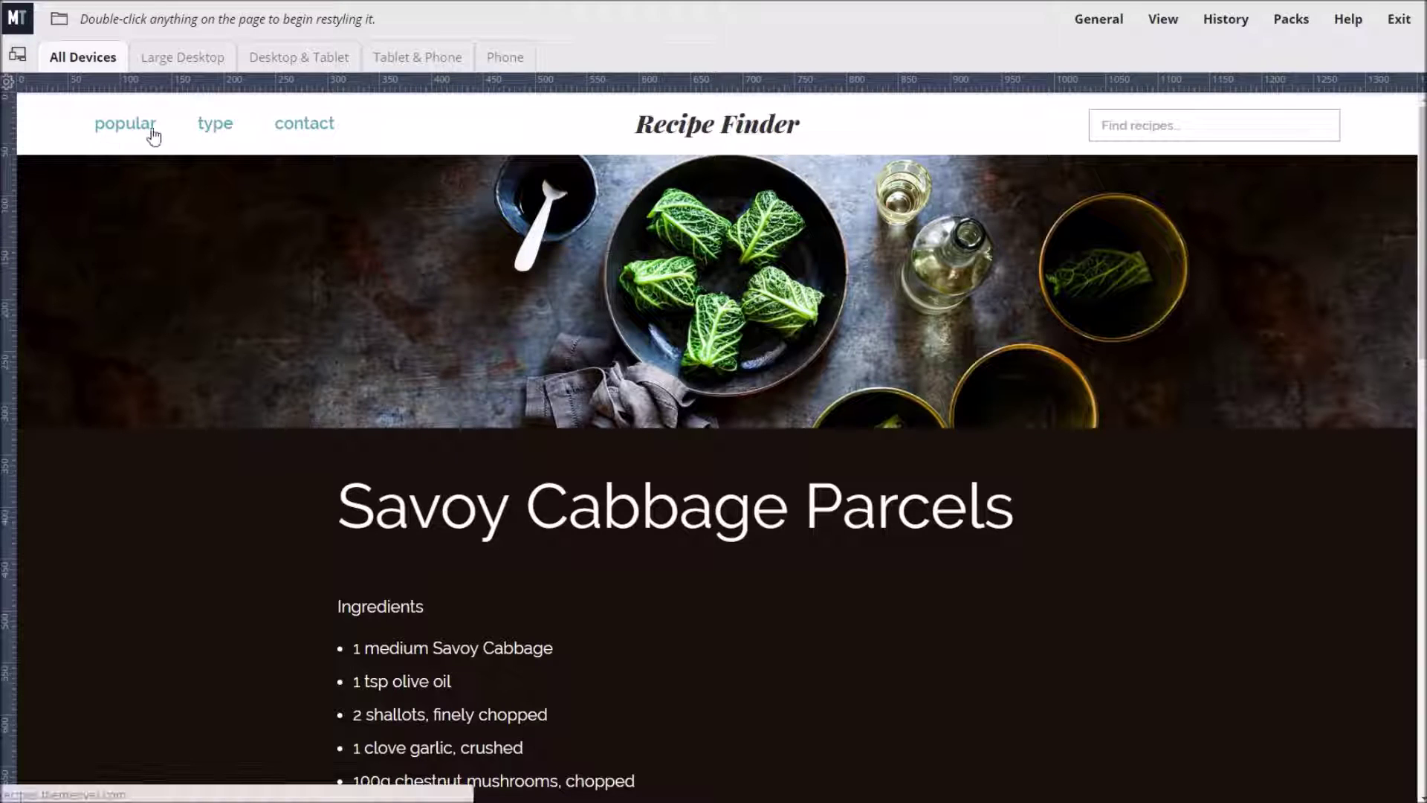
# Step: Create a 'Menu Links' selector targeting ul.sf-menu a, filed in the Main Menu folder
pyautogui.doubleClick(239, 135)
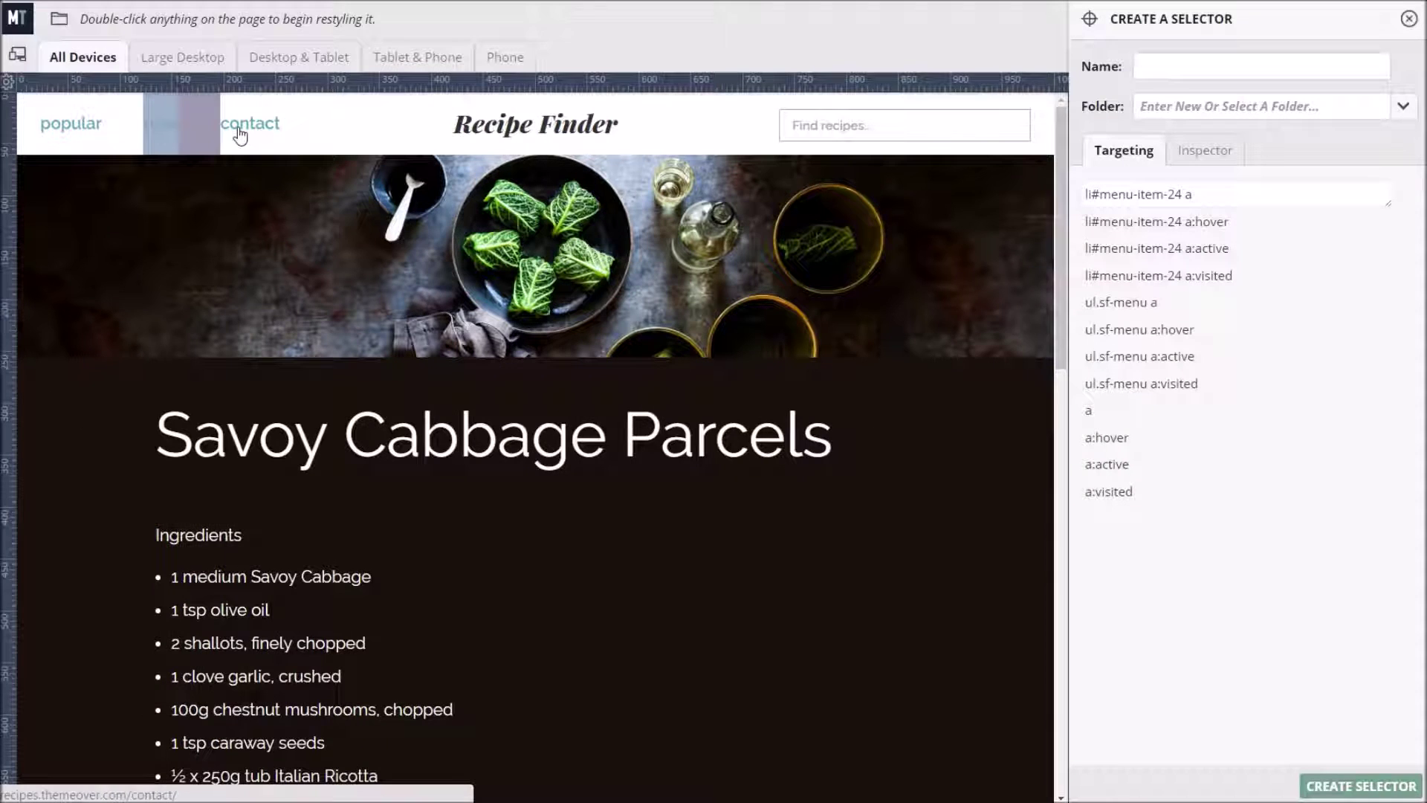
pyautogui.click(1130, 300)
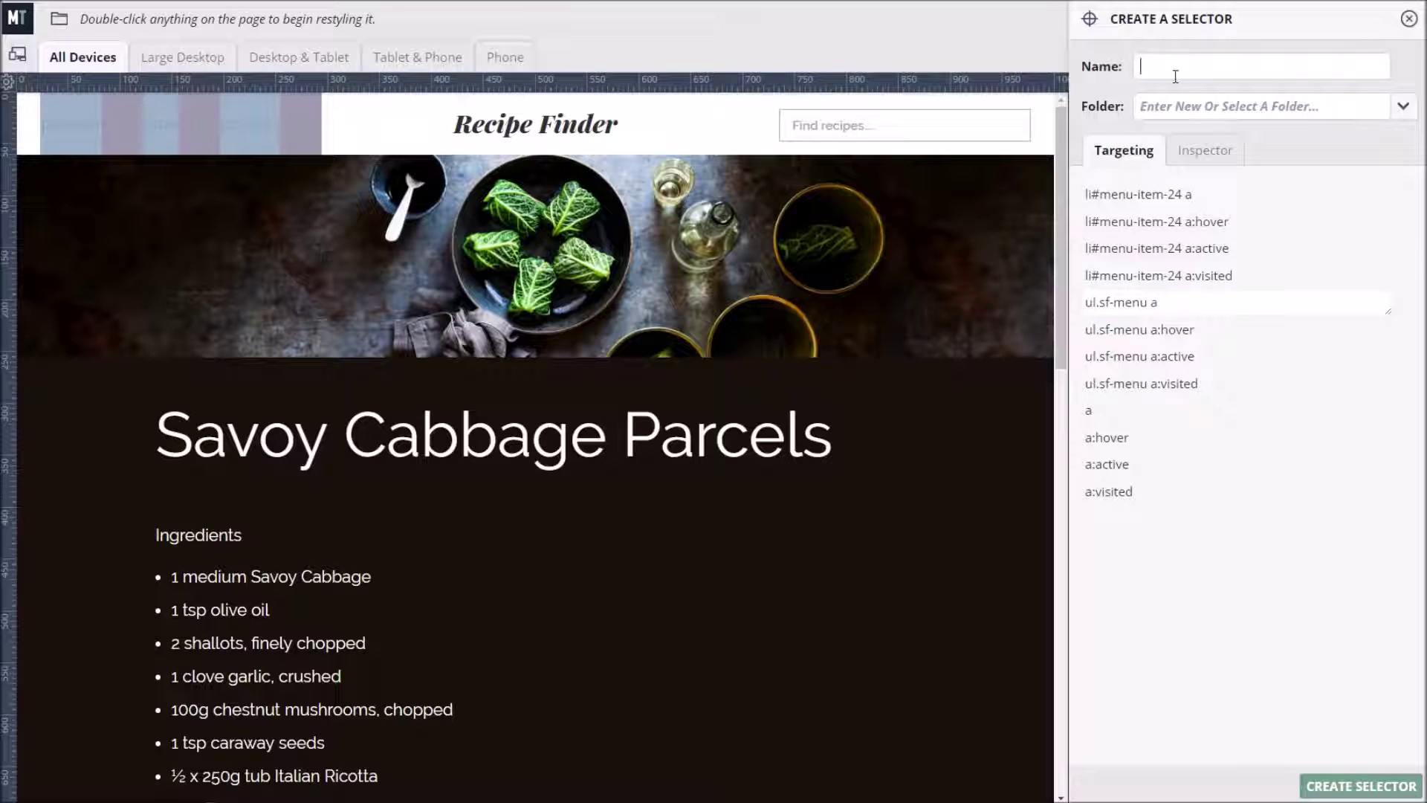
pyautogui.write('Menu Link')
pyautogui.click(1403, 106)
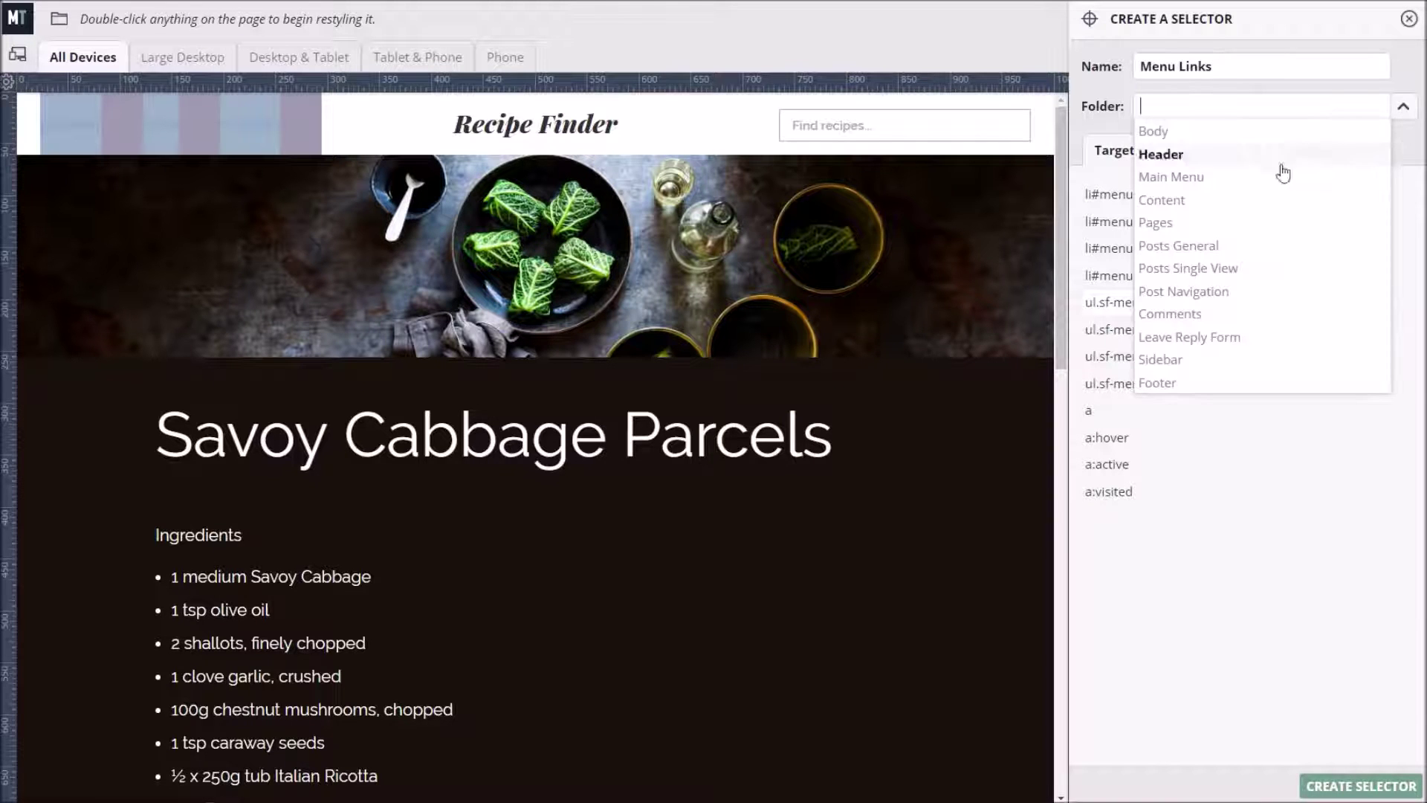
pyautogui.click(1181, 177)
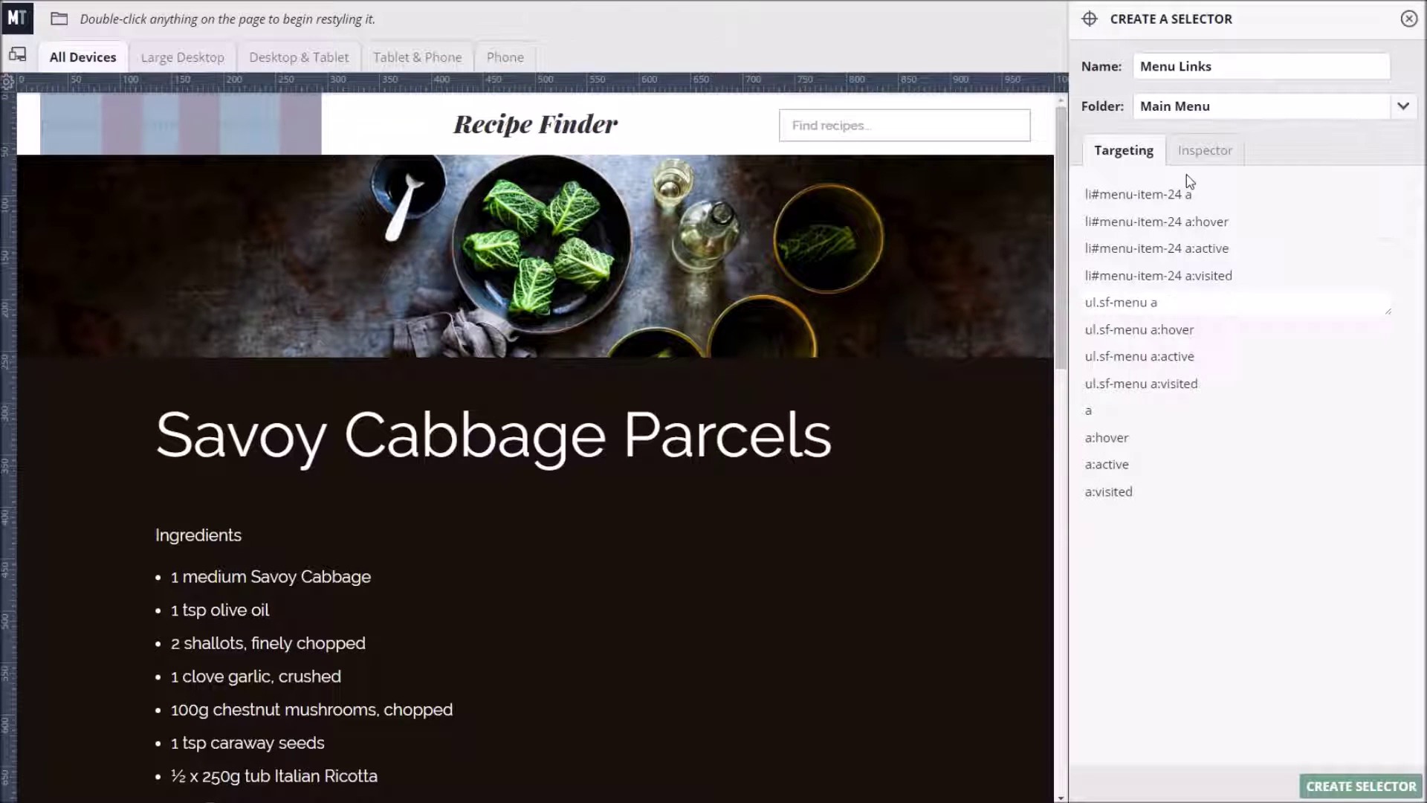
pyautogui.click(1358, 786)
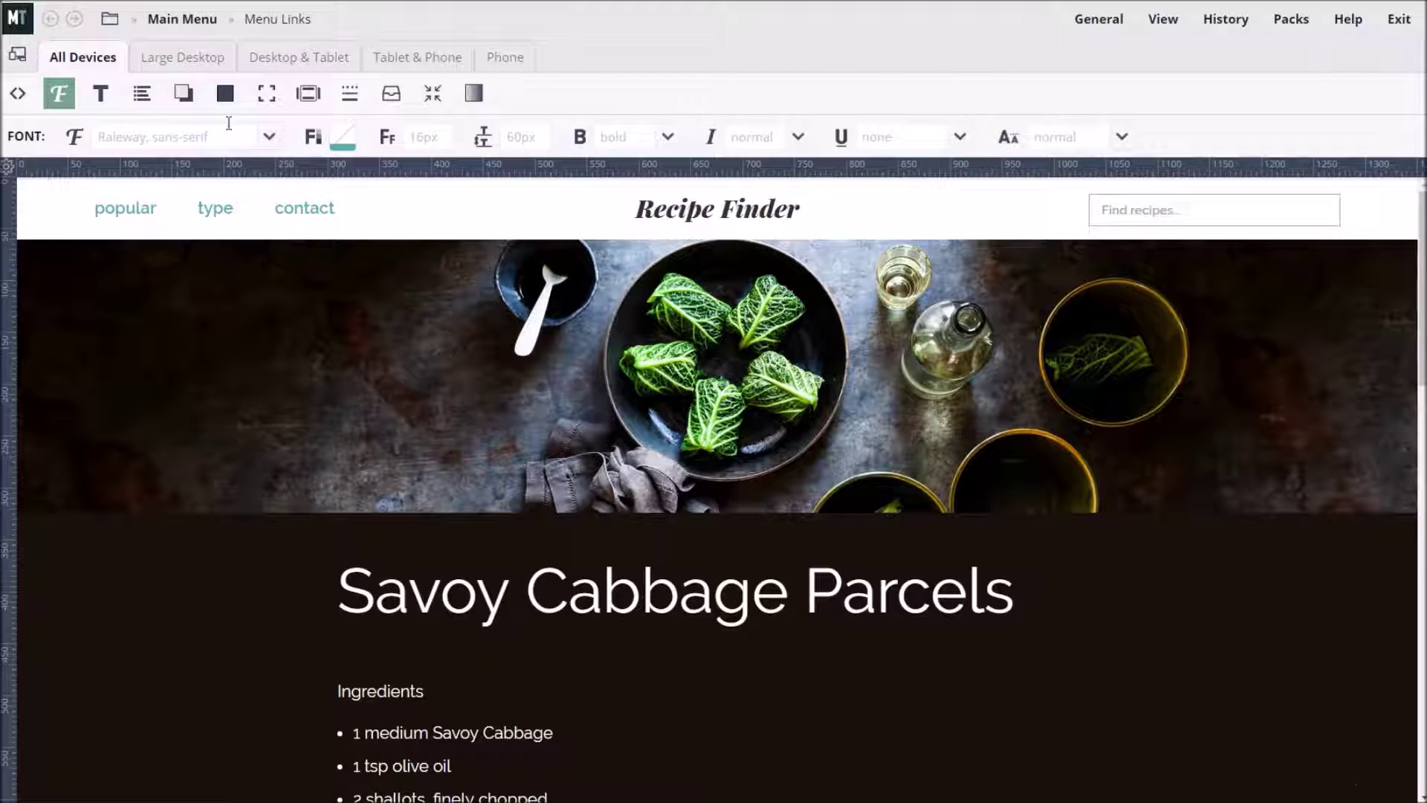
# Step: Give the menu links font colour #302f2f, bold weight and small-caps variant
pyautogui.click(109, 20)
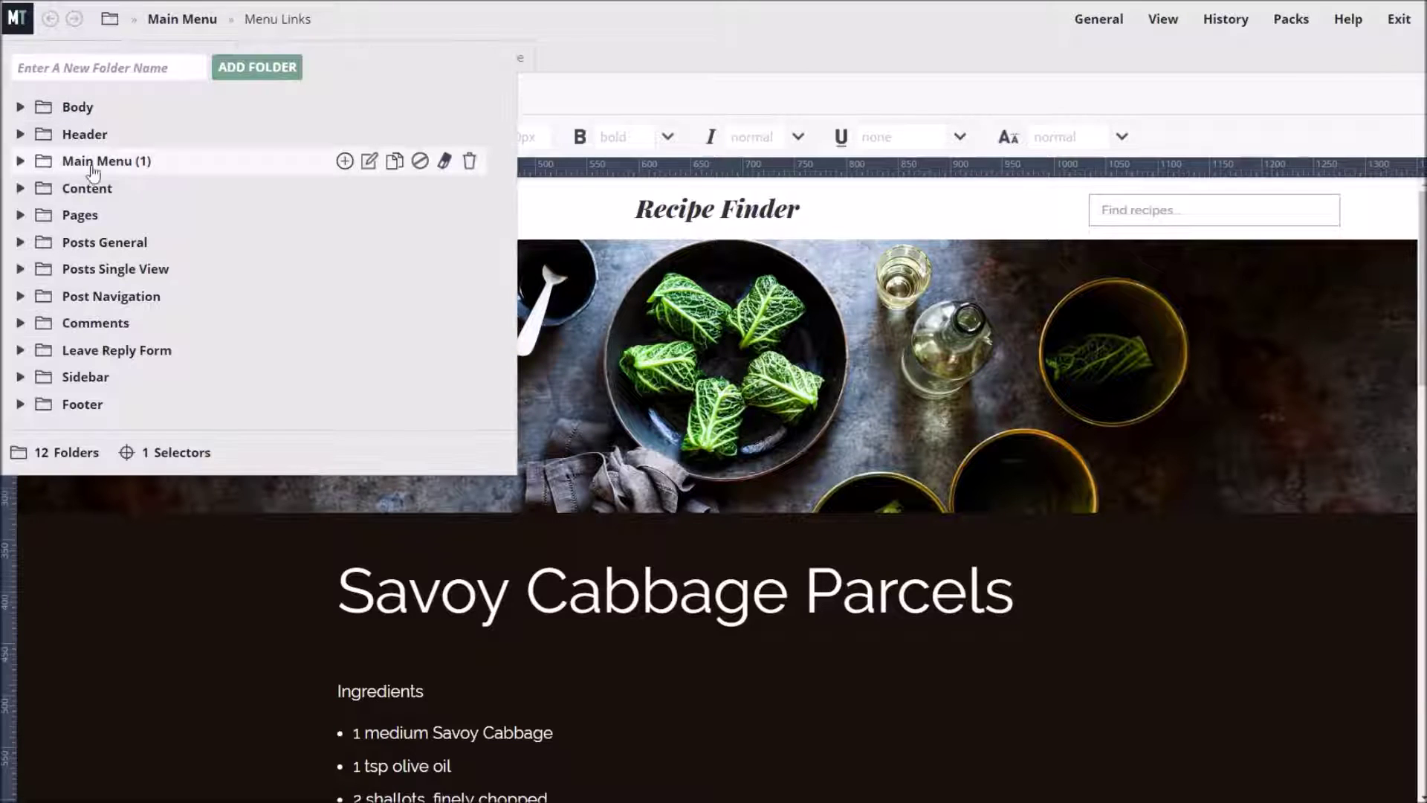
pyautogui.click(17, 161)
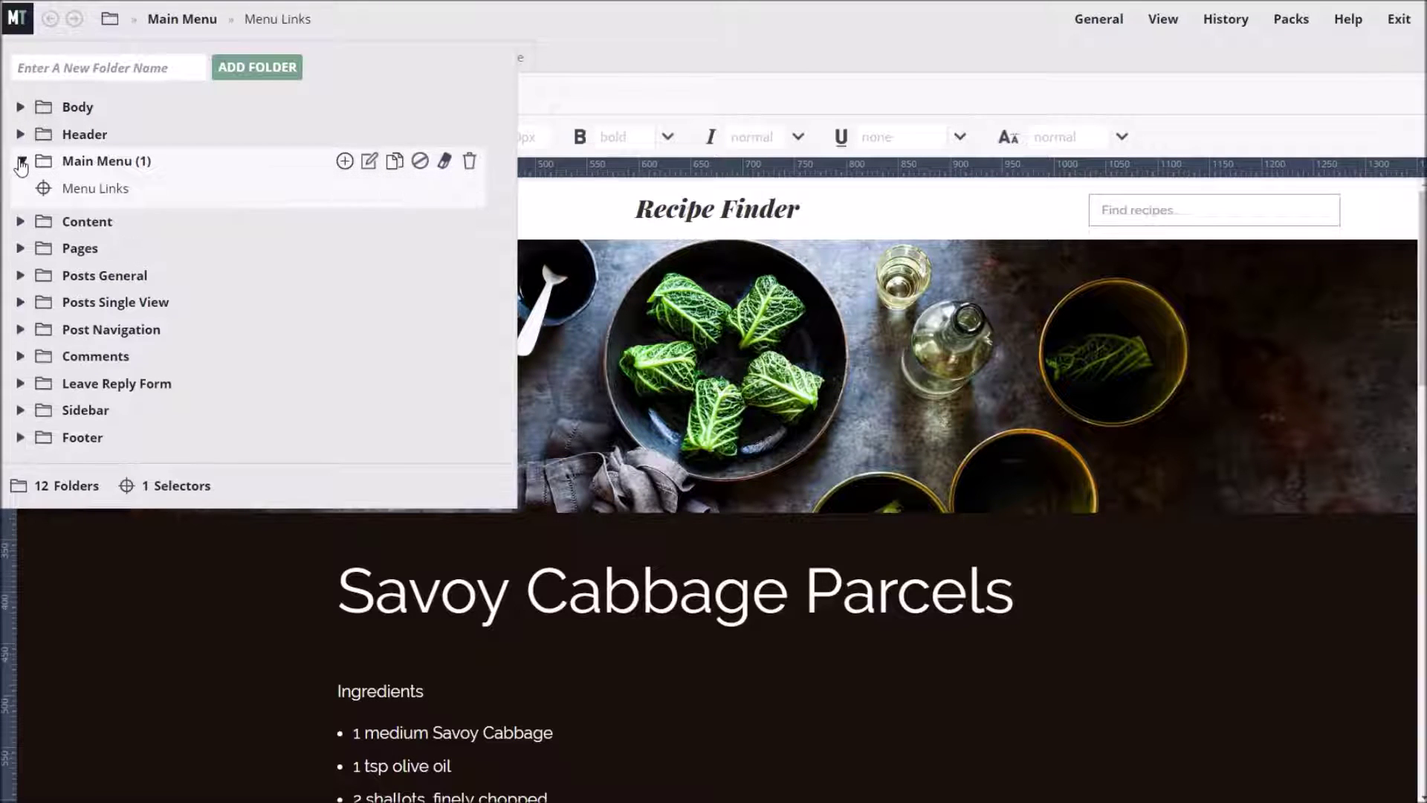
pyautogui.click(18, 160)
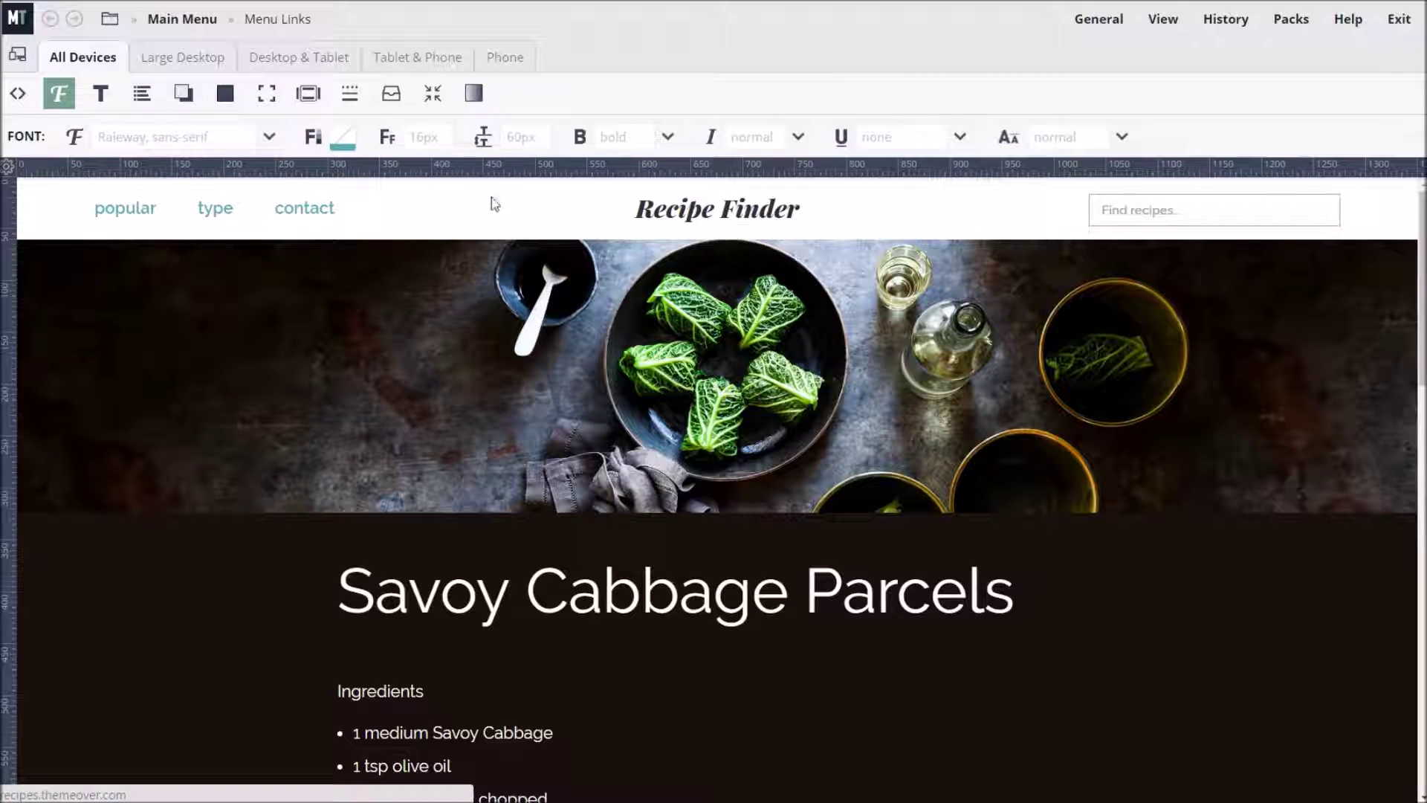
pyautogui.click(342, 138)
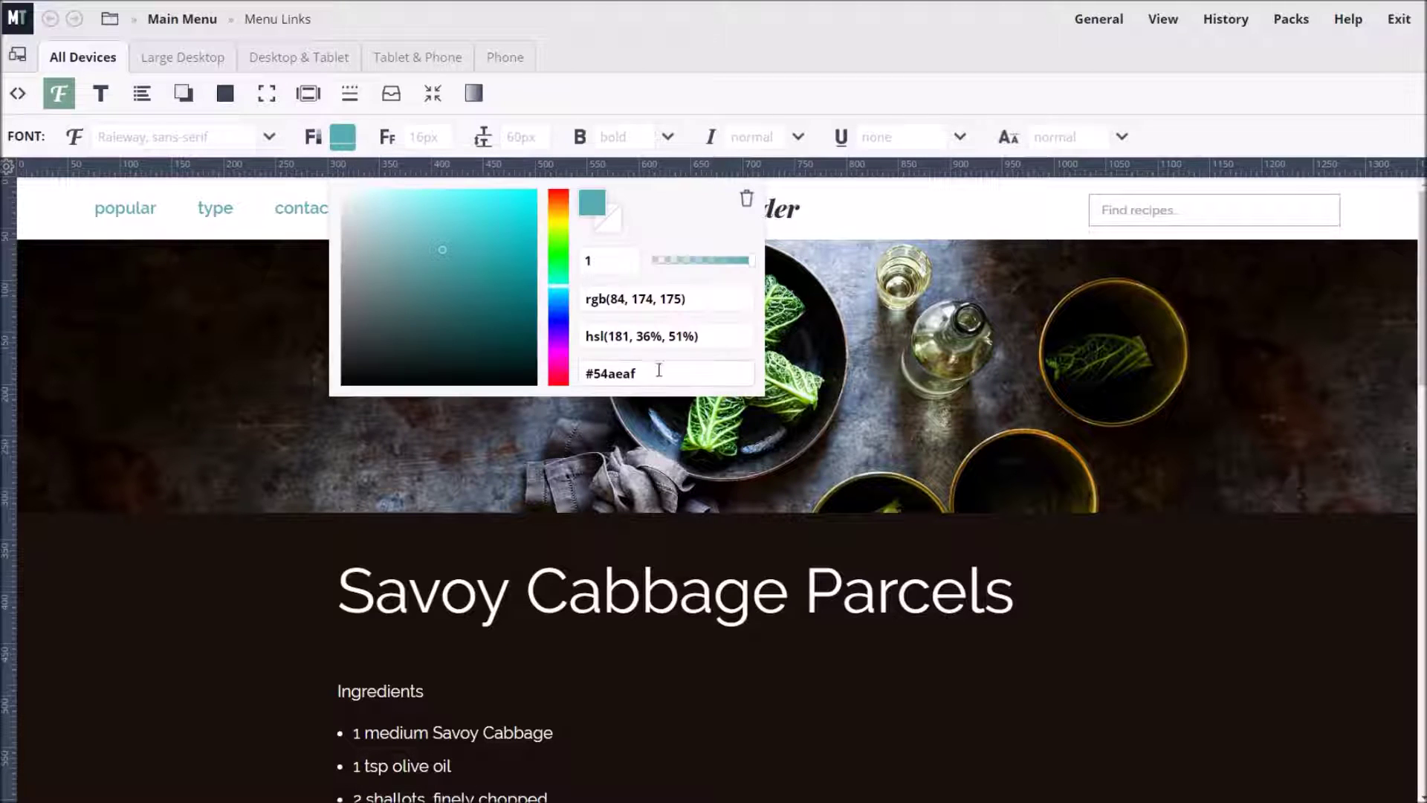
pyautogui.moveTo(658, 370); pyautogui.dragTo(577, 377)
pyautogui.write('#2f2f2f')
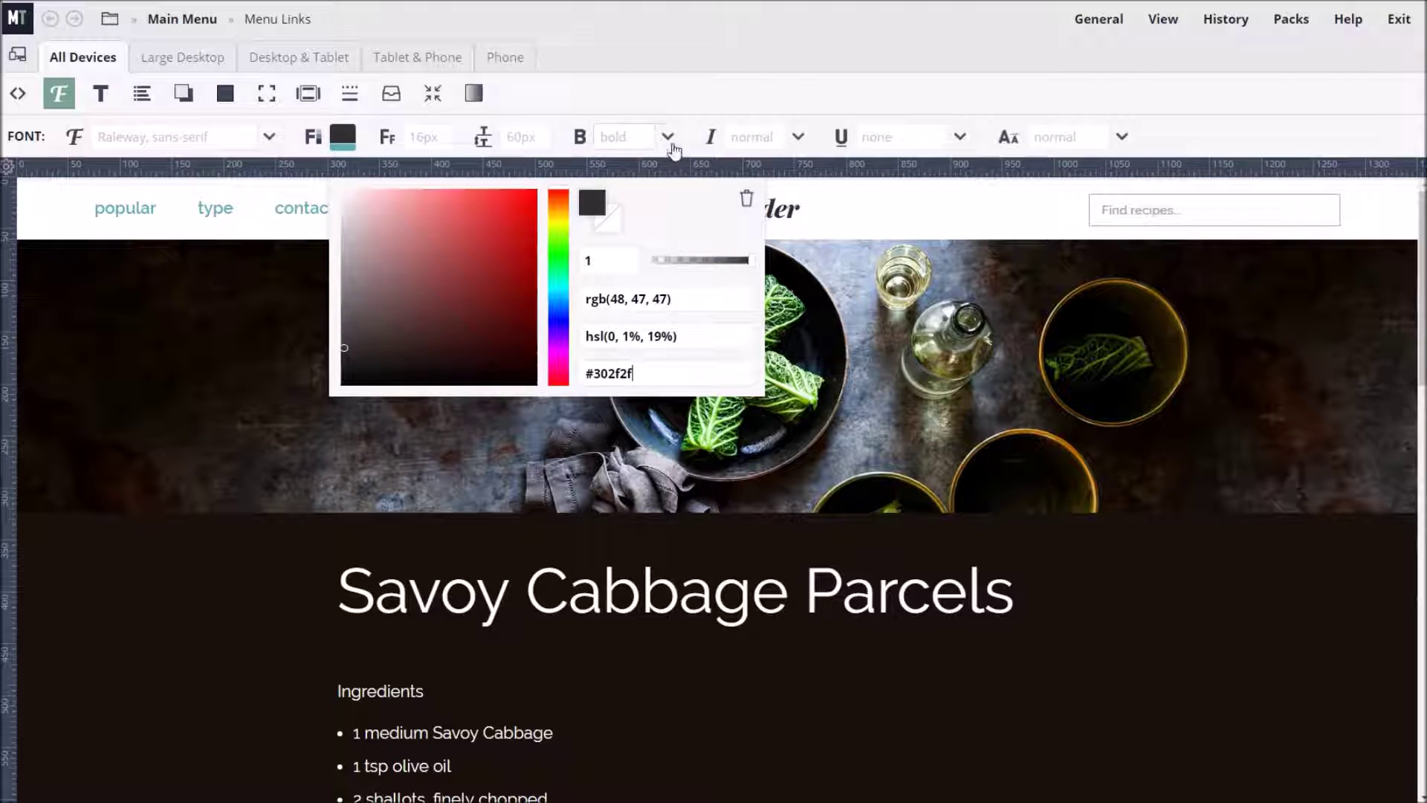
pyautogui.click(667, 137)
pyautogui.click(632, 209)
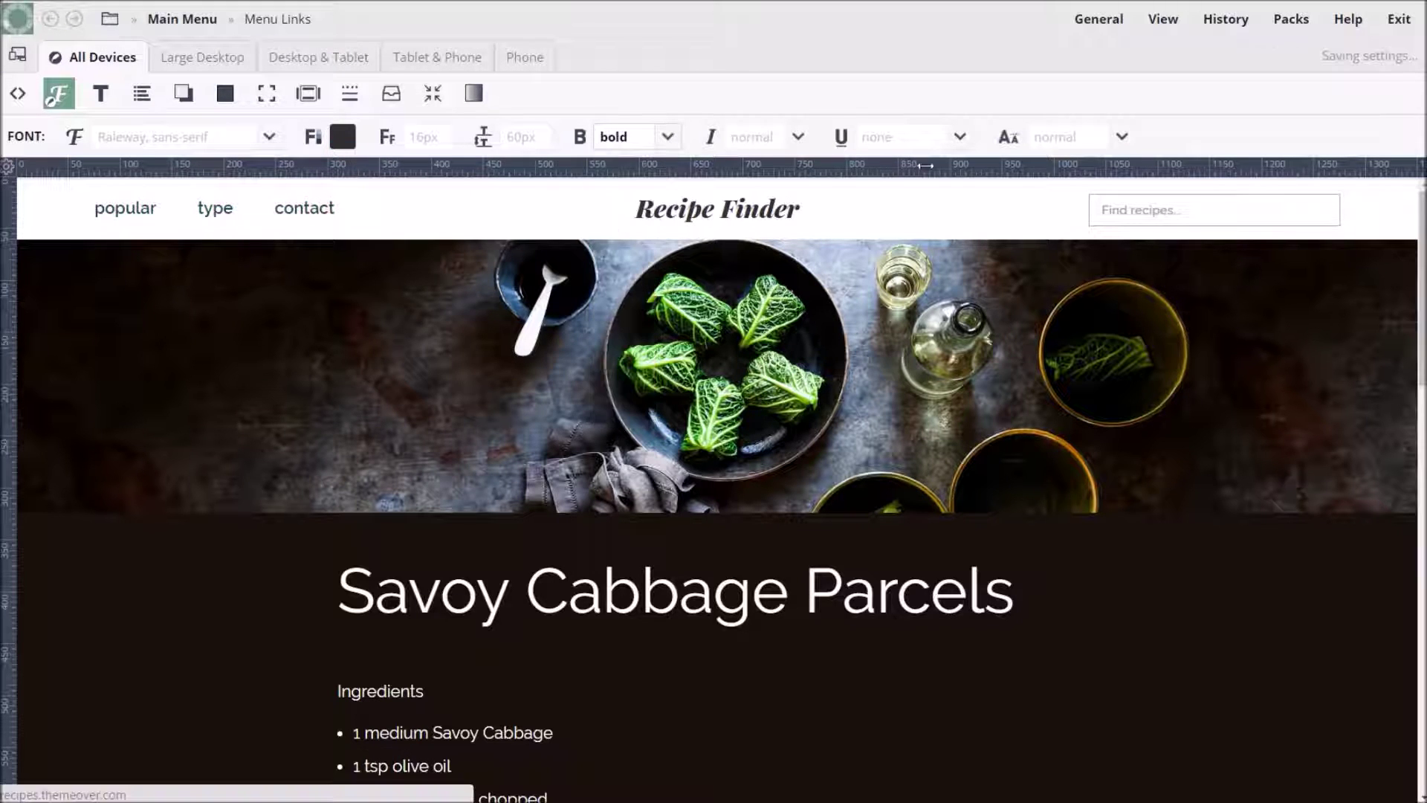
pyautogui.click(1121, 138)
pyautogui.click(1081, 210)
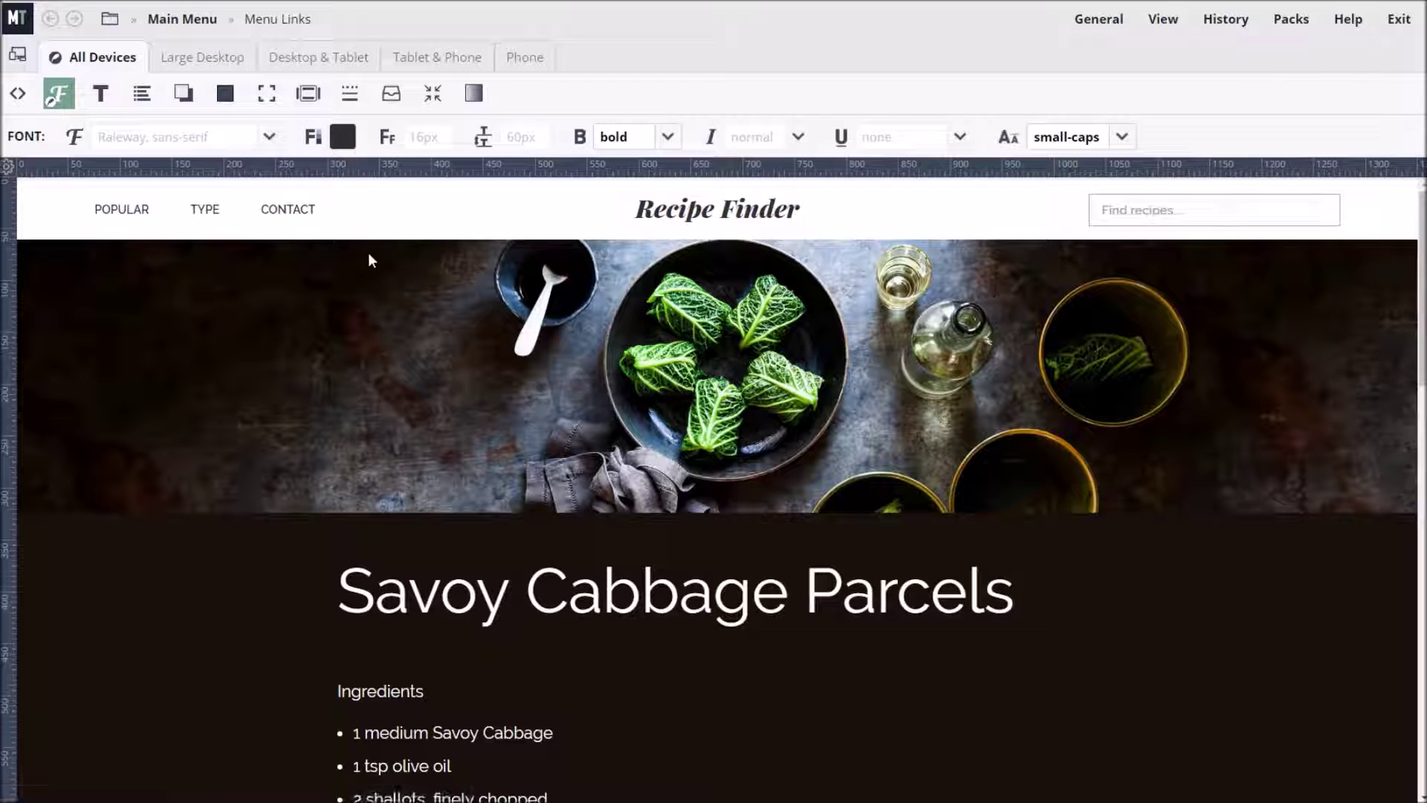
pyautogui.doubleClick(1100, 211)
# Step: Create a 'Search Box' selector for the search field in the Header folder
pyautogui.click(1100, 217)
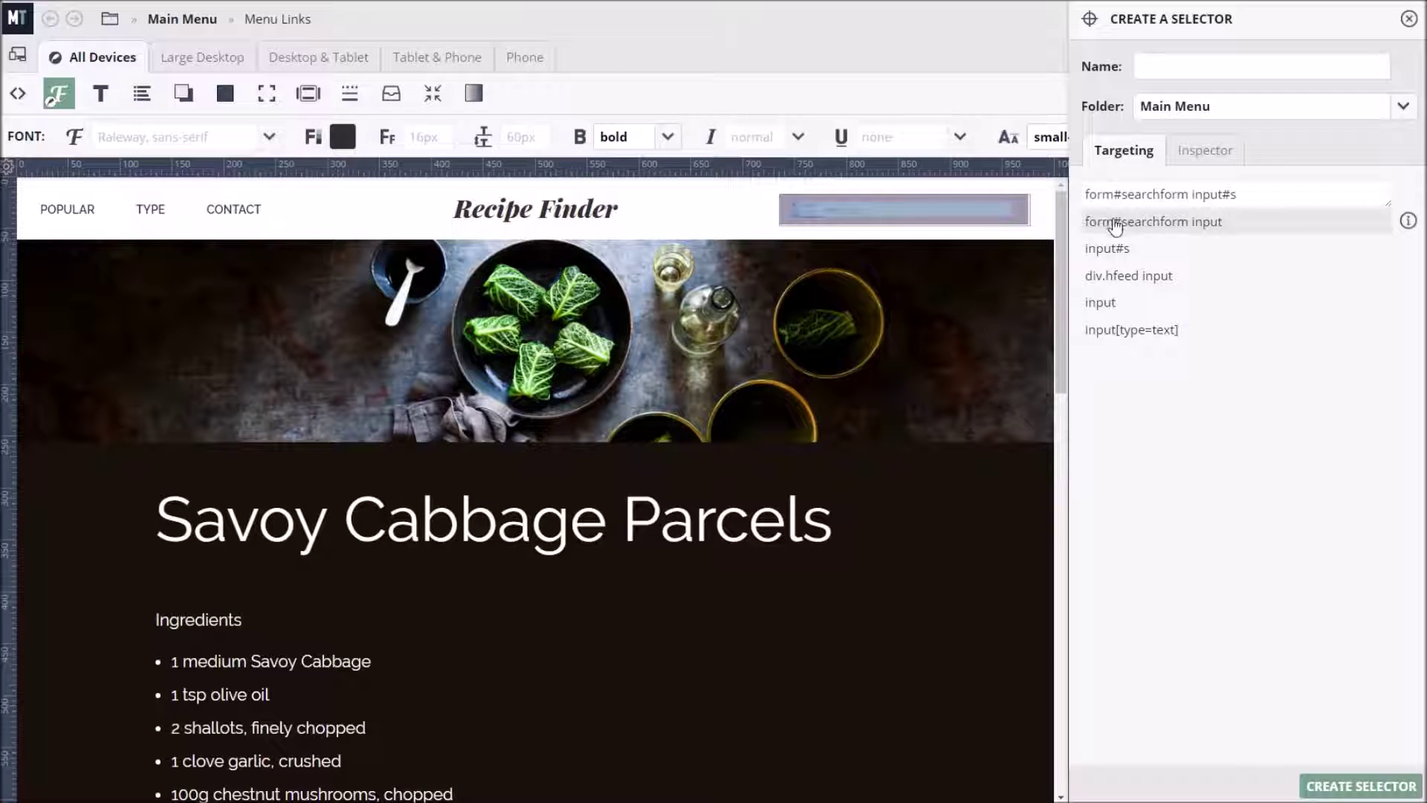
pyautogui.click(1177, 63)
pyautogui.write('S')
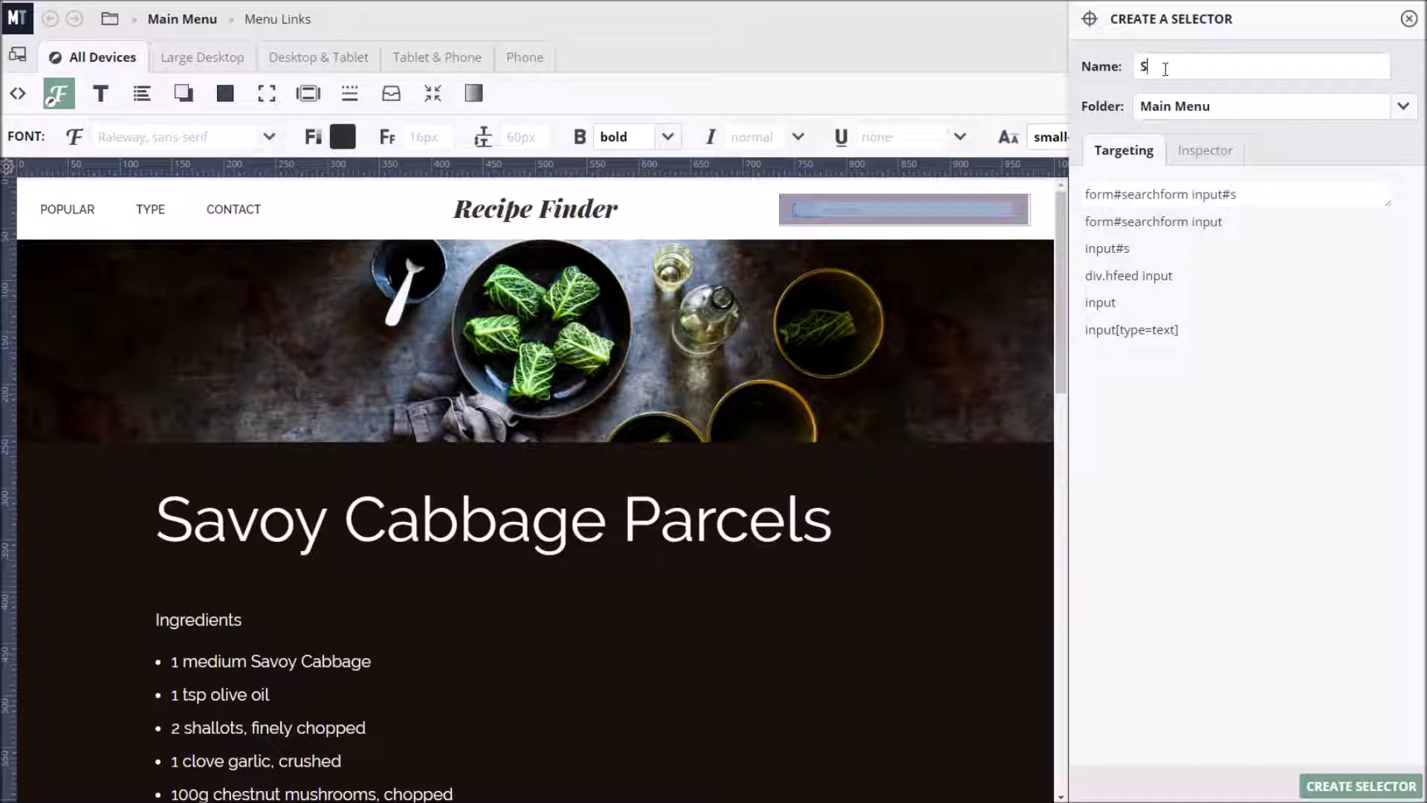
pyautogui.write('earch Box')
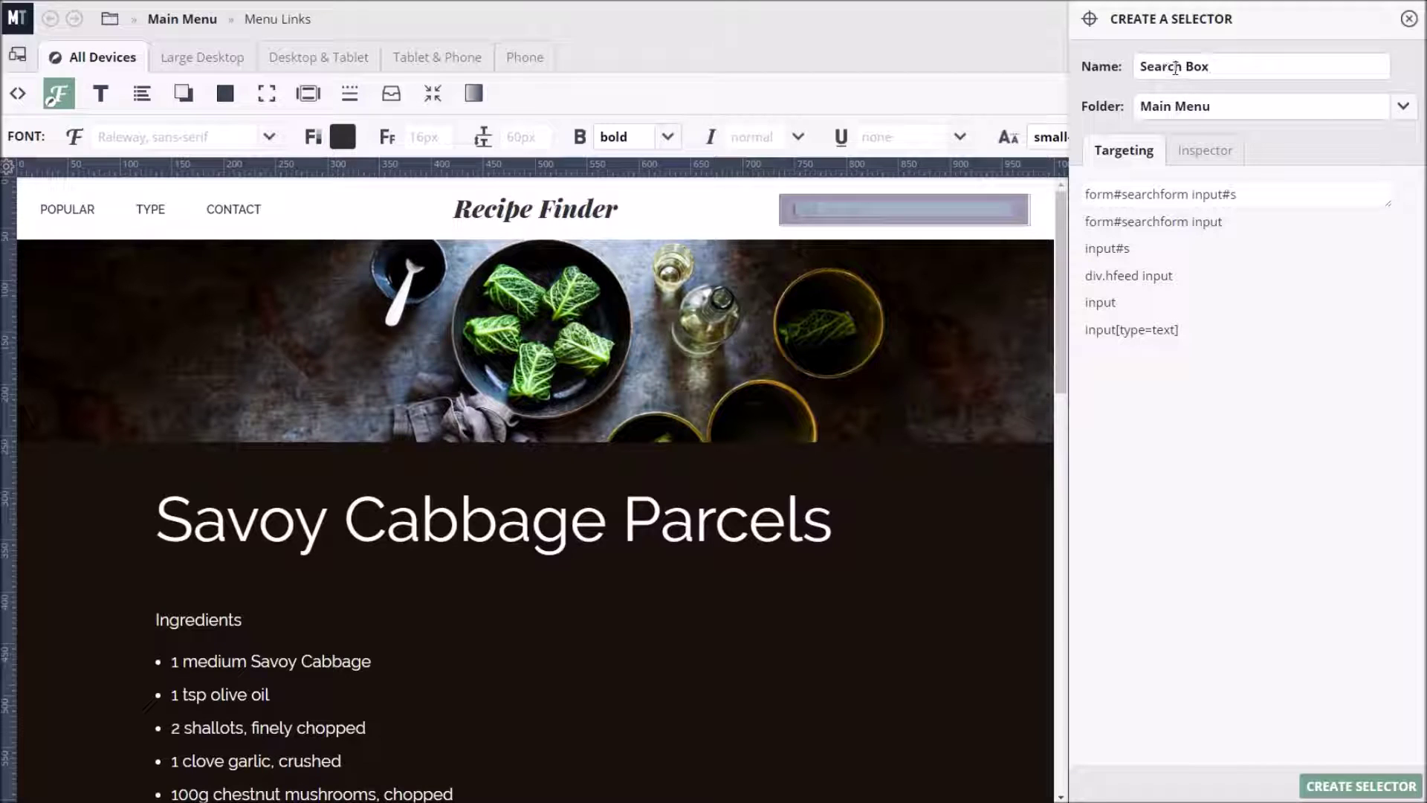
pyautogui.click(1403, 107)
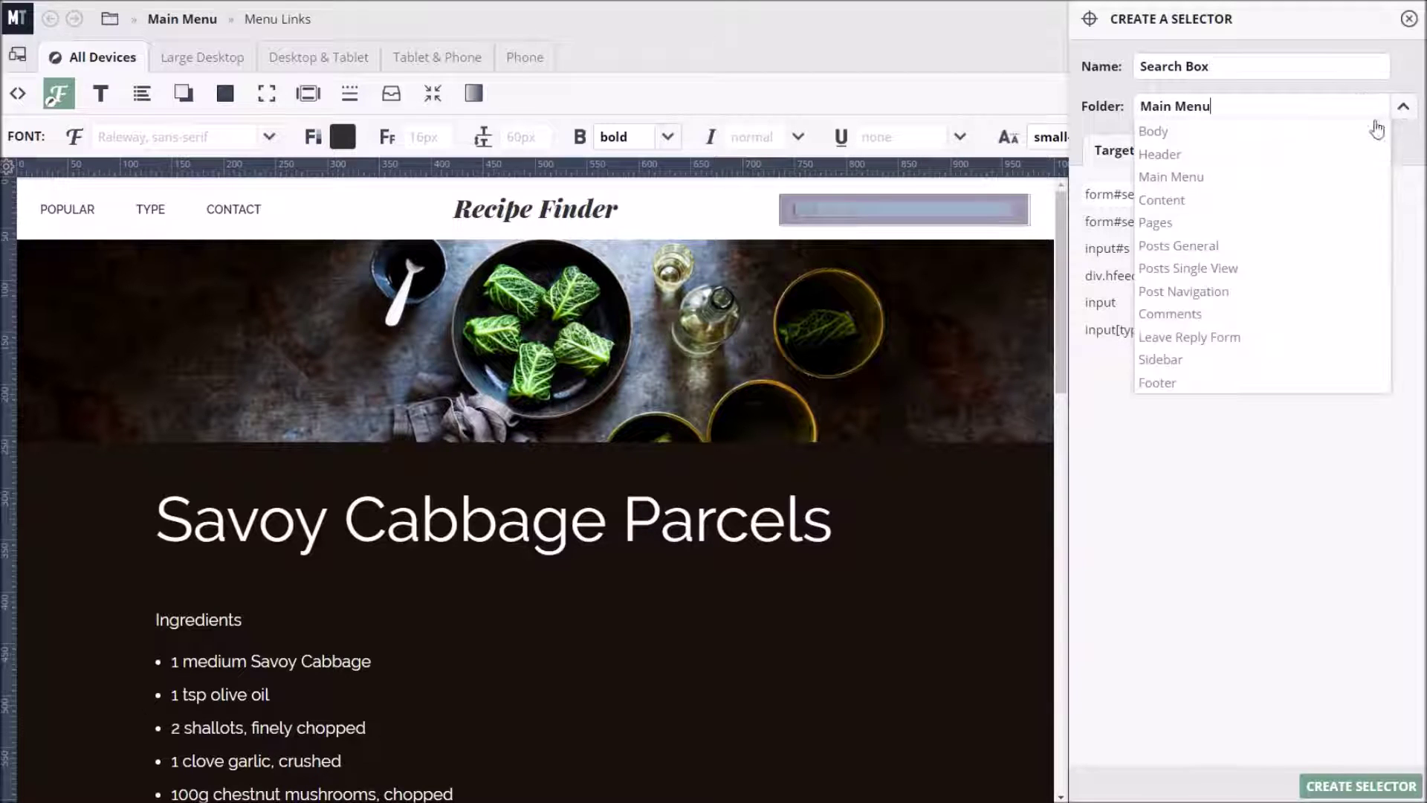
pyautogui.click(1197, 157)
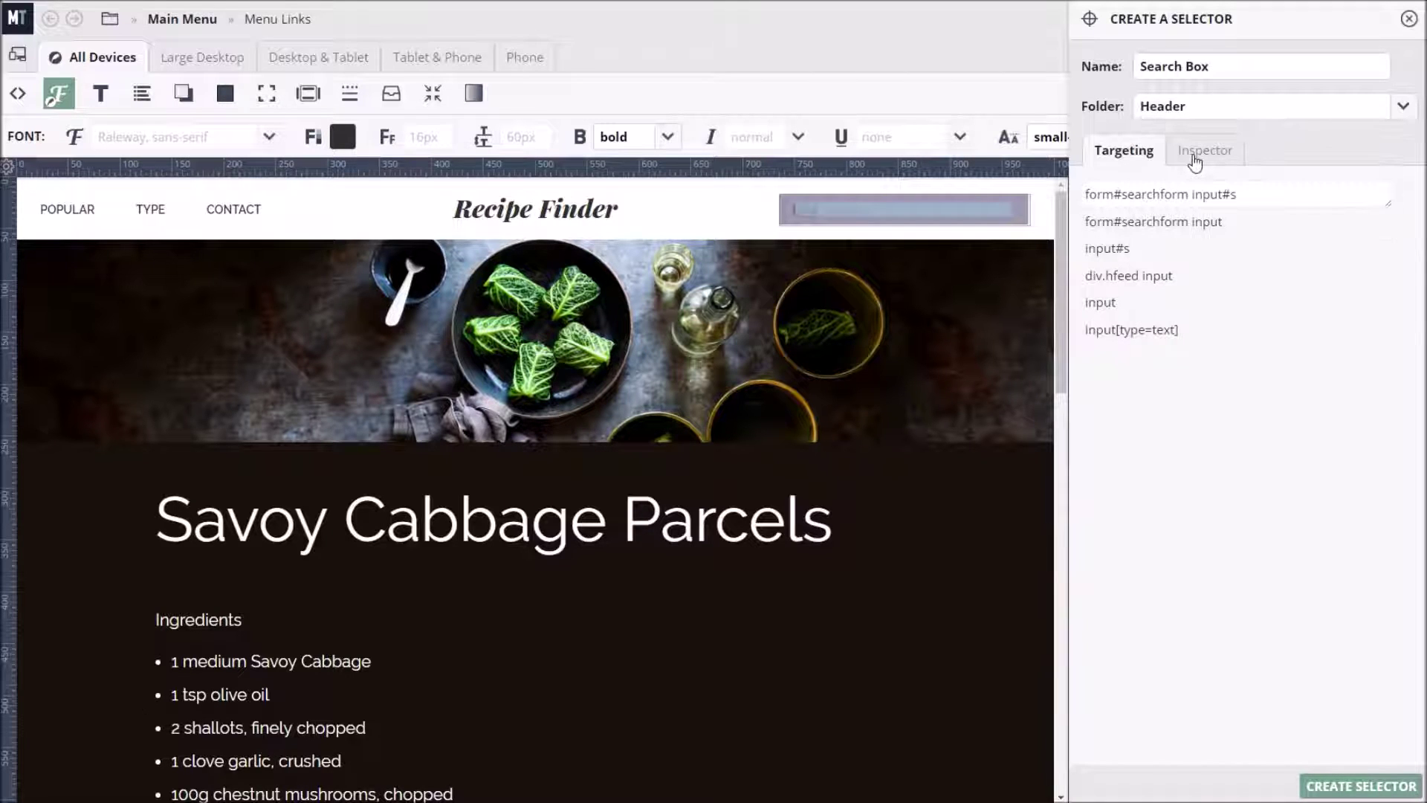
pyautogui.click(1360, 786)
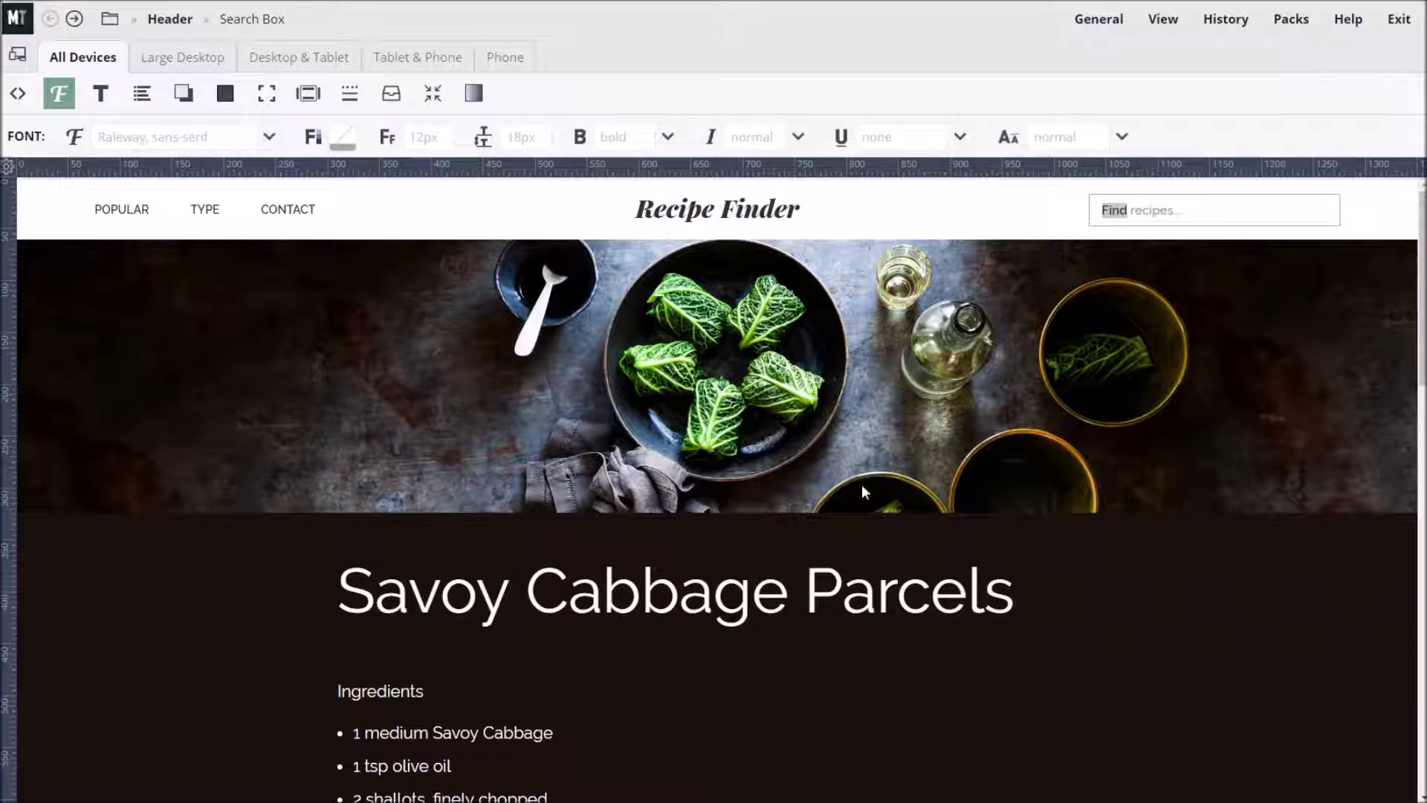
# Step: Set a border radius of 20 on all four corners of the search box
pyautogui.click(349, 94)
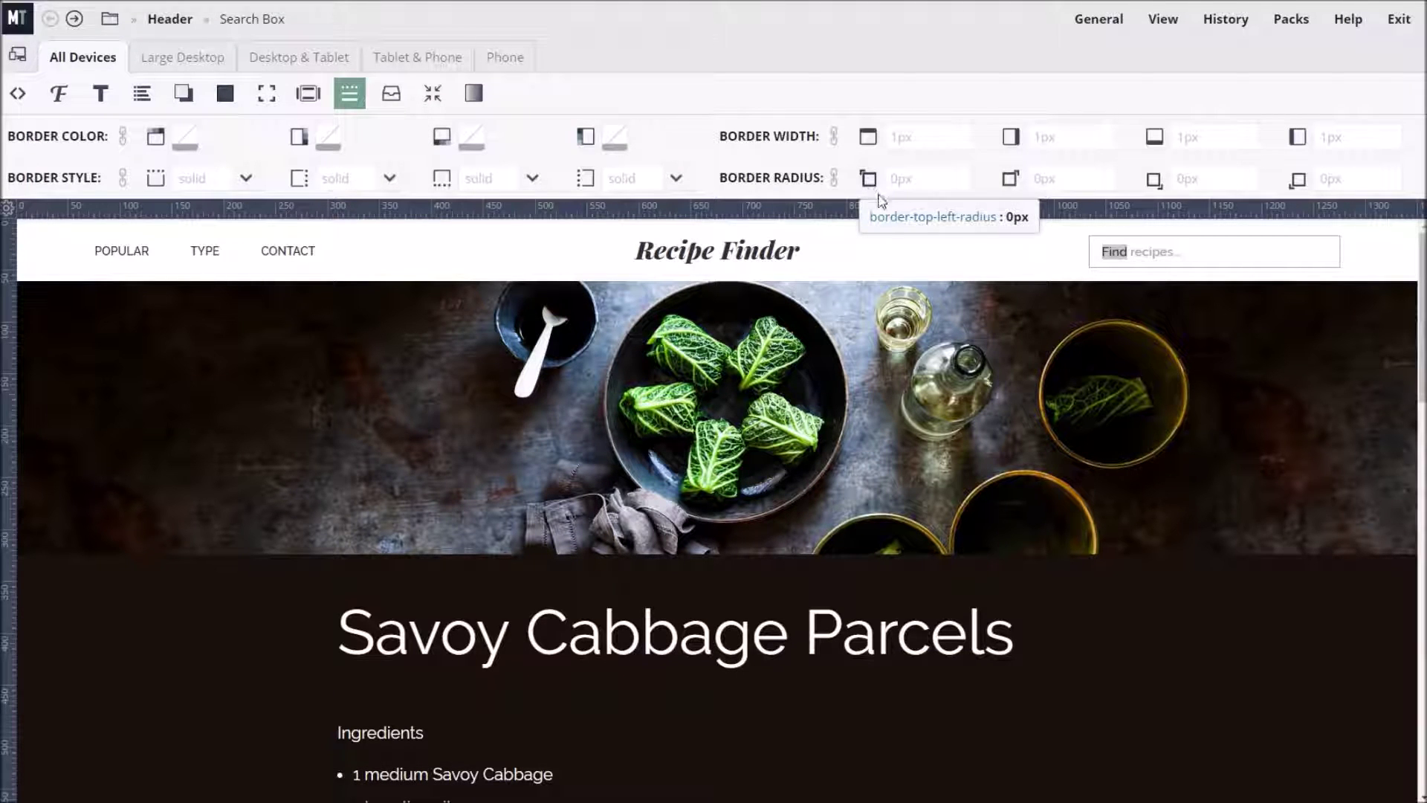
pyautogui.click(939, 219)
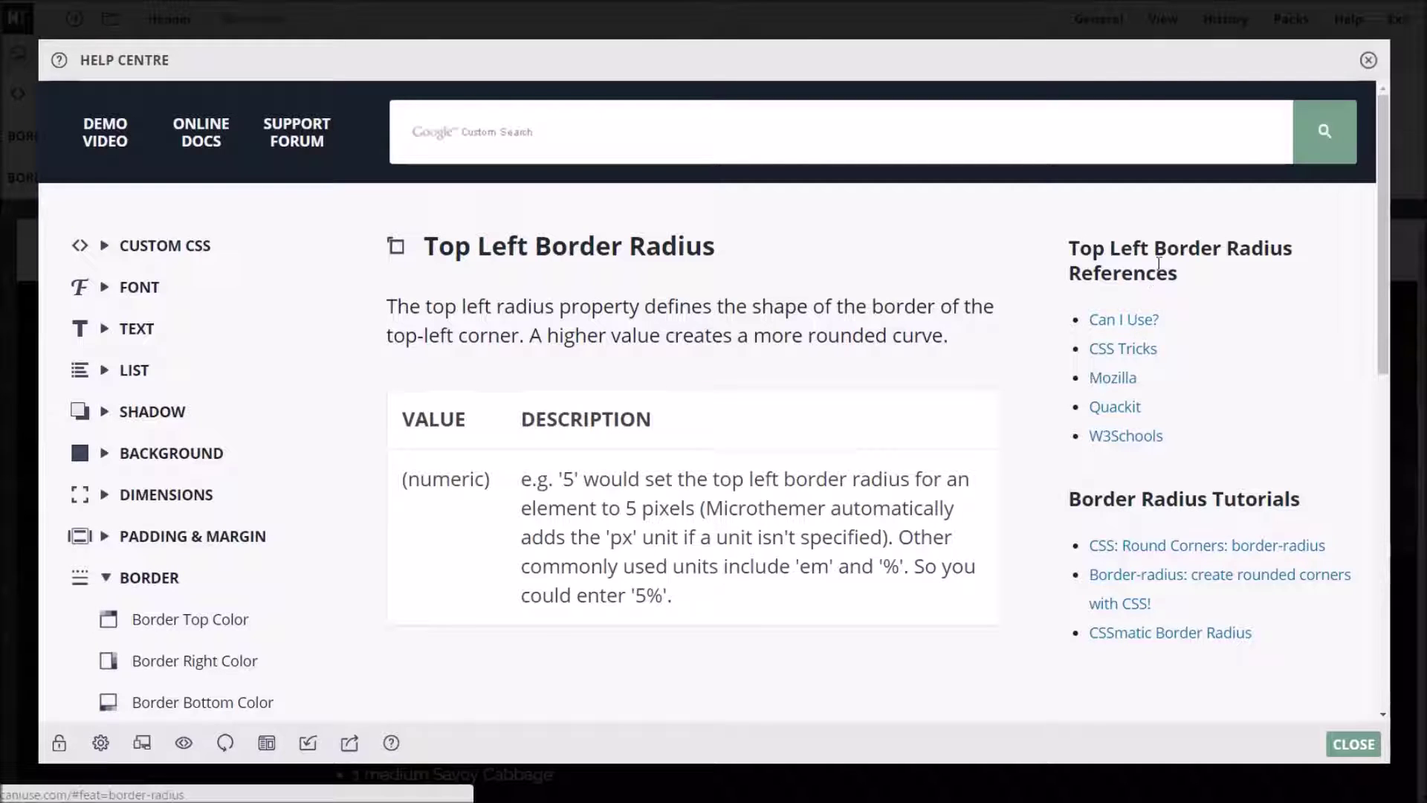
pyautogui.click(1368, 60)
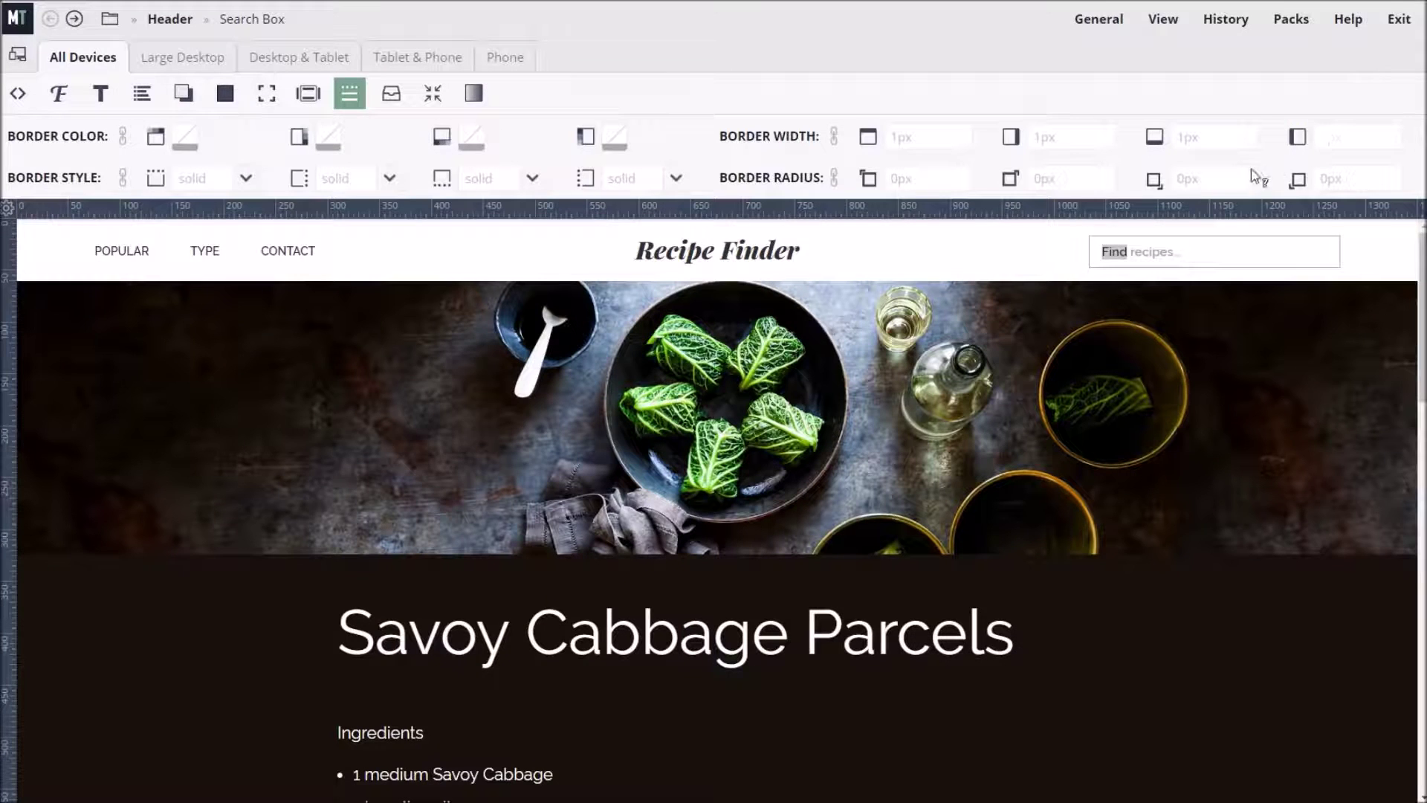
pyautogui.click(903, 172)
pyautogui.click(910, 178)
pyautogui.write('20')
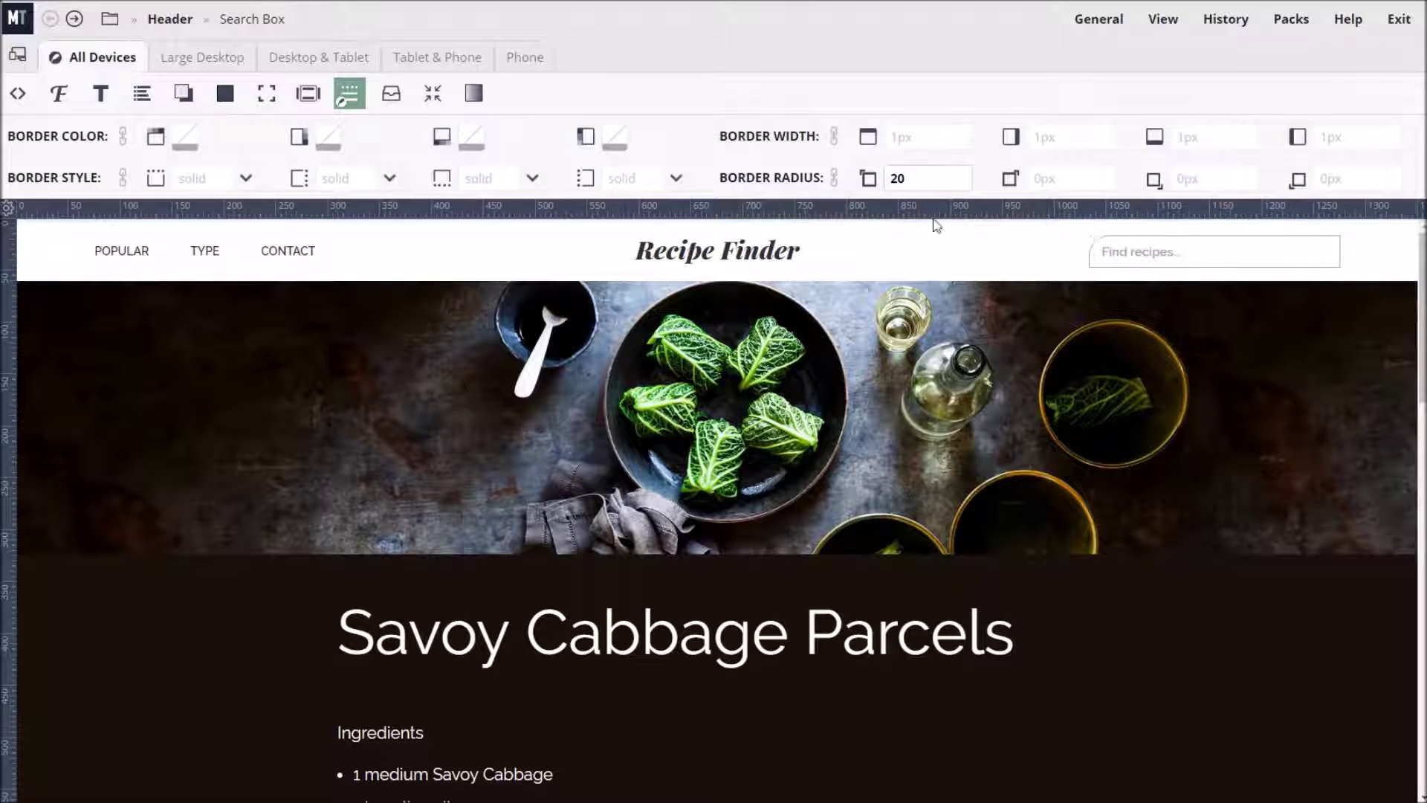
pyautogui.click(939, 170)
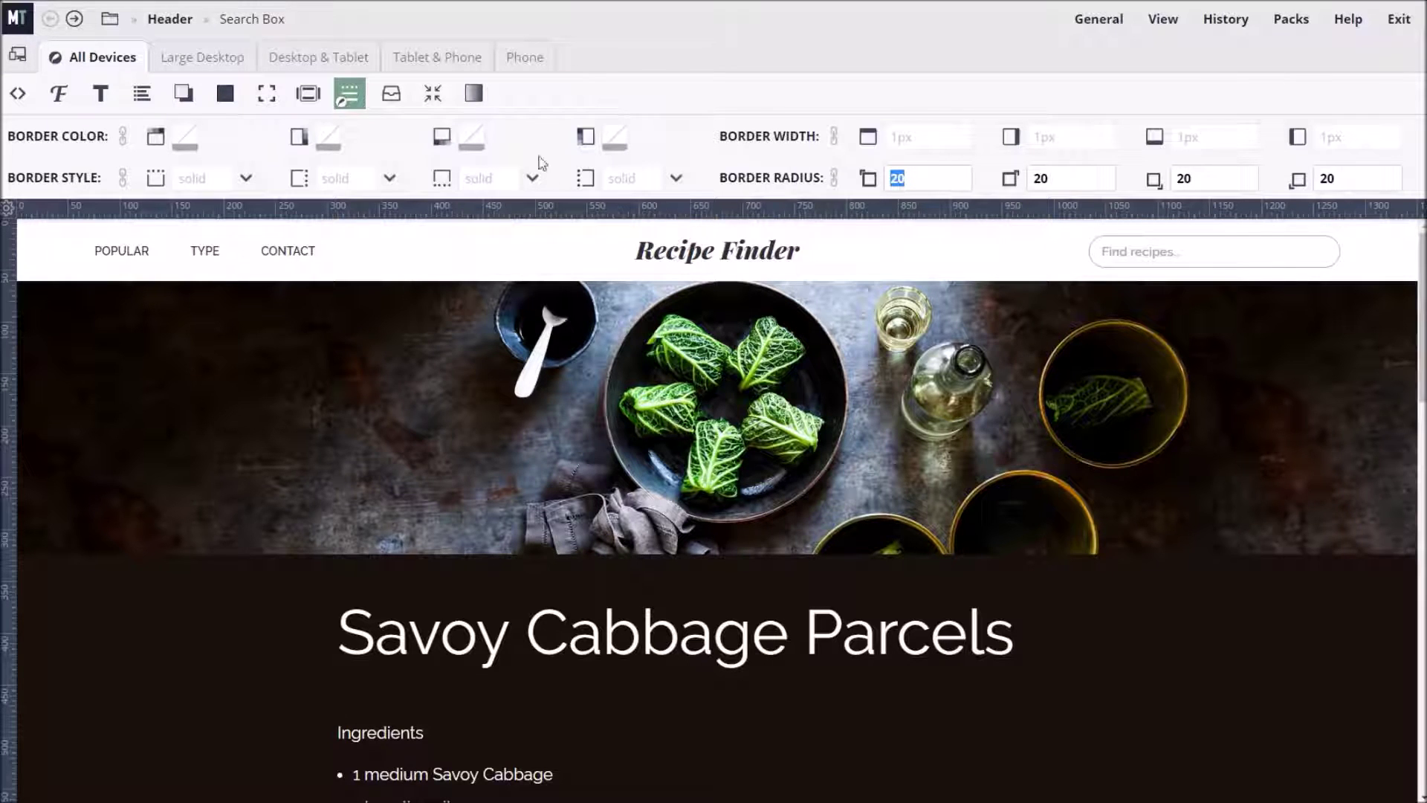
# Step: Give the search box a gradient from opaque white to light grey #e8e6e6
pyautogui.click(480, 96)
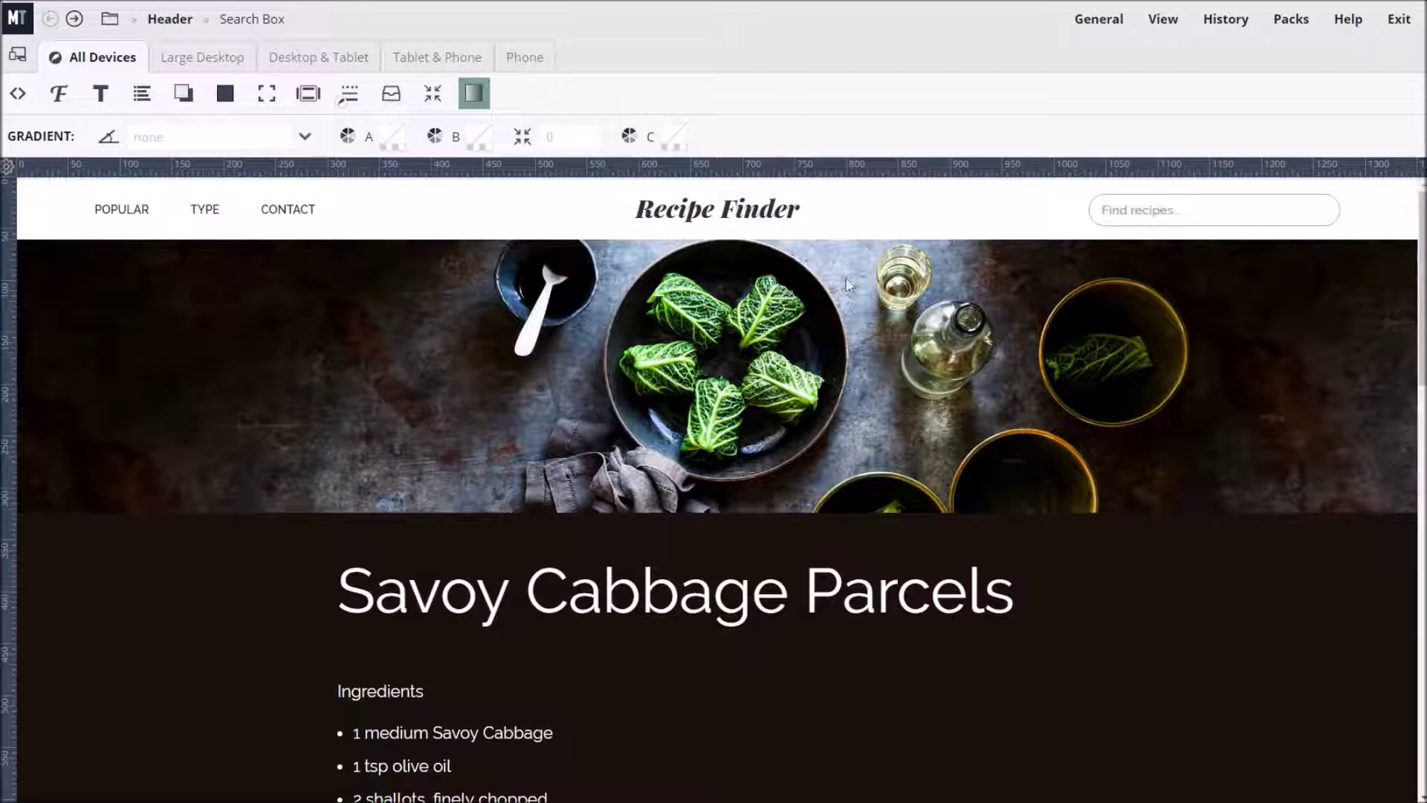
pyautogui.click(393, 137)
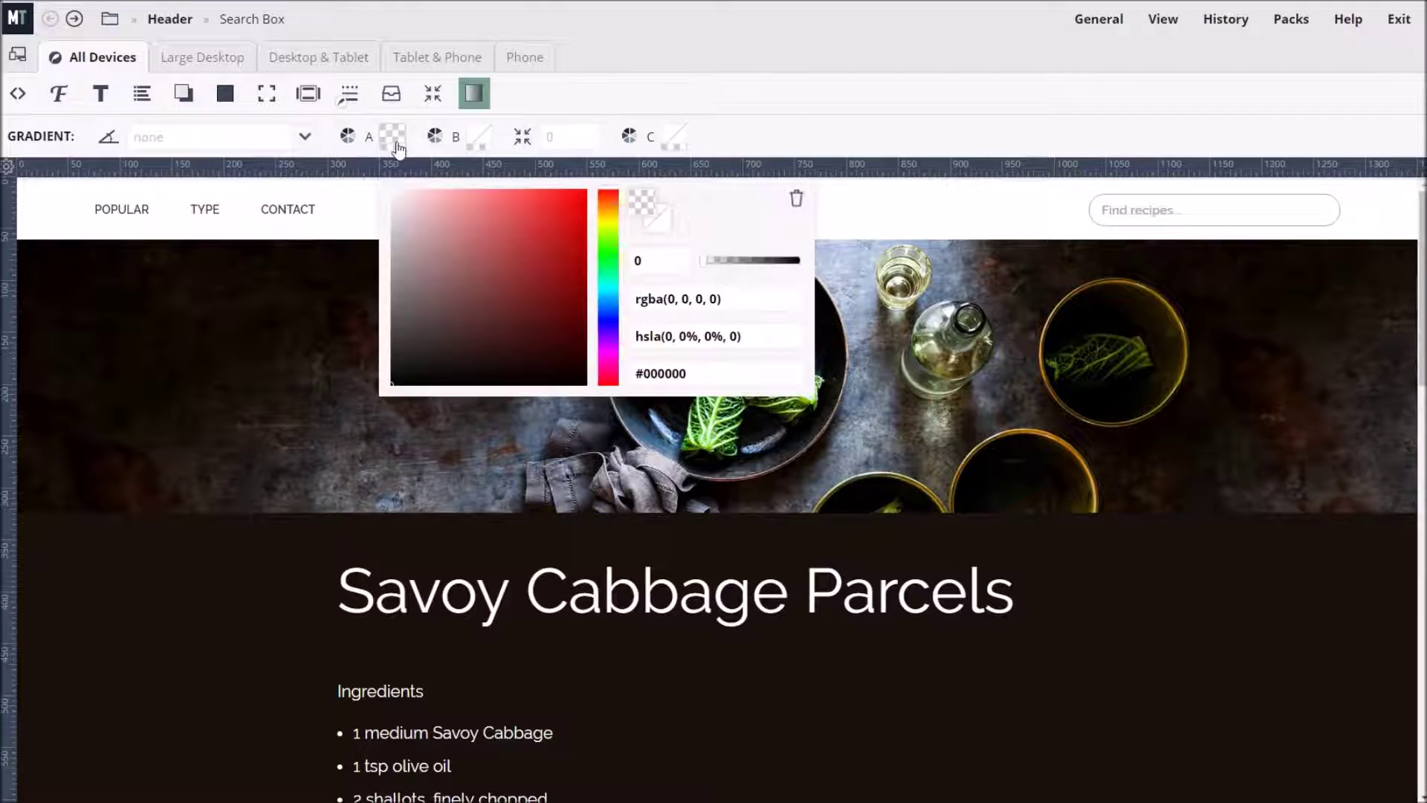
pyautogui.moveTo(707, 261); pyautogui.dragTo(837, 277)
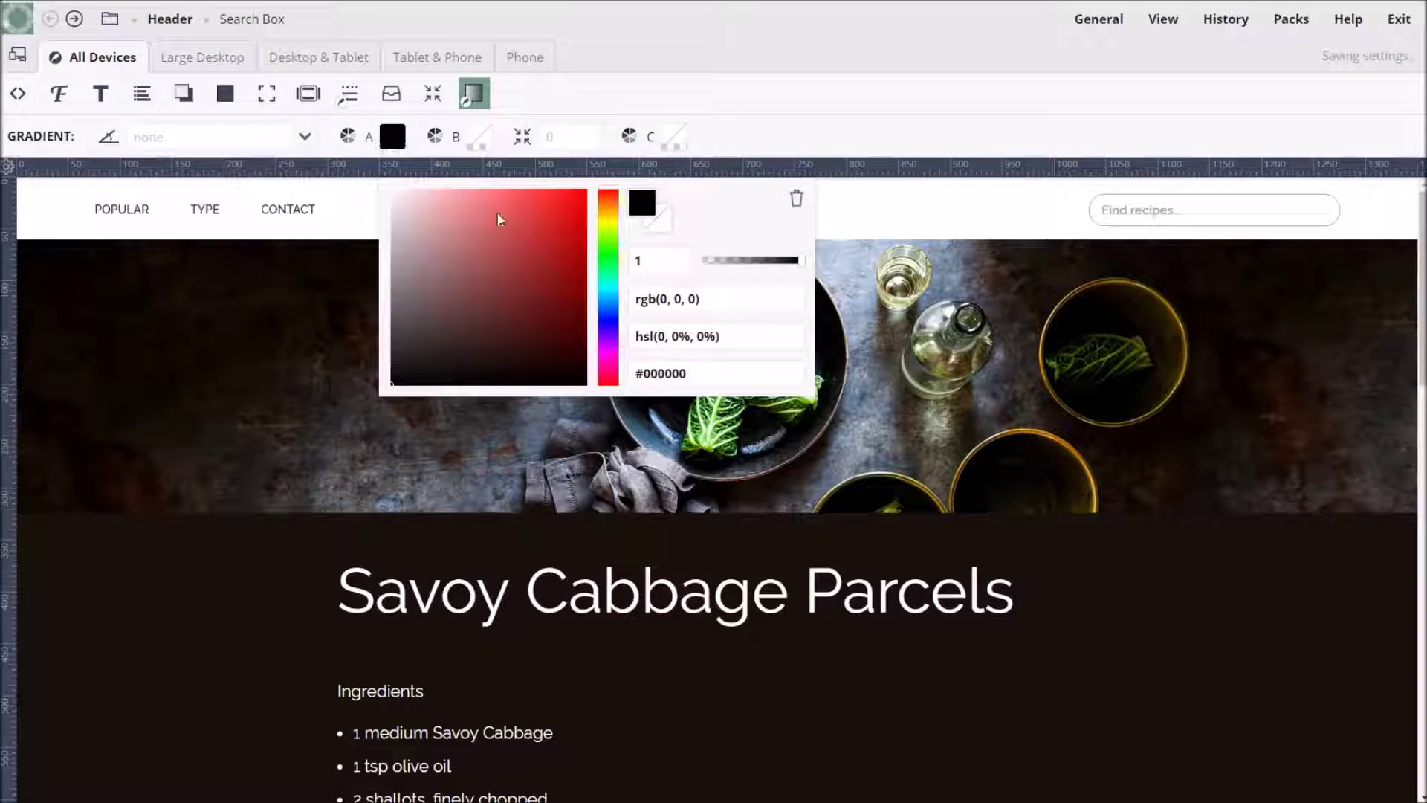
pyautogui.moveTo(500, 216); pyautogui.dragTo(379, 193)
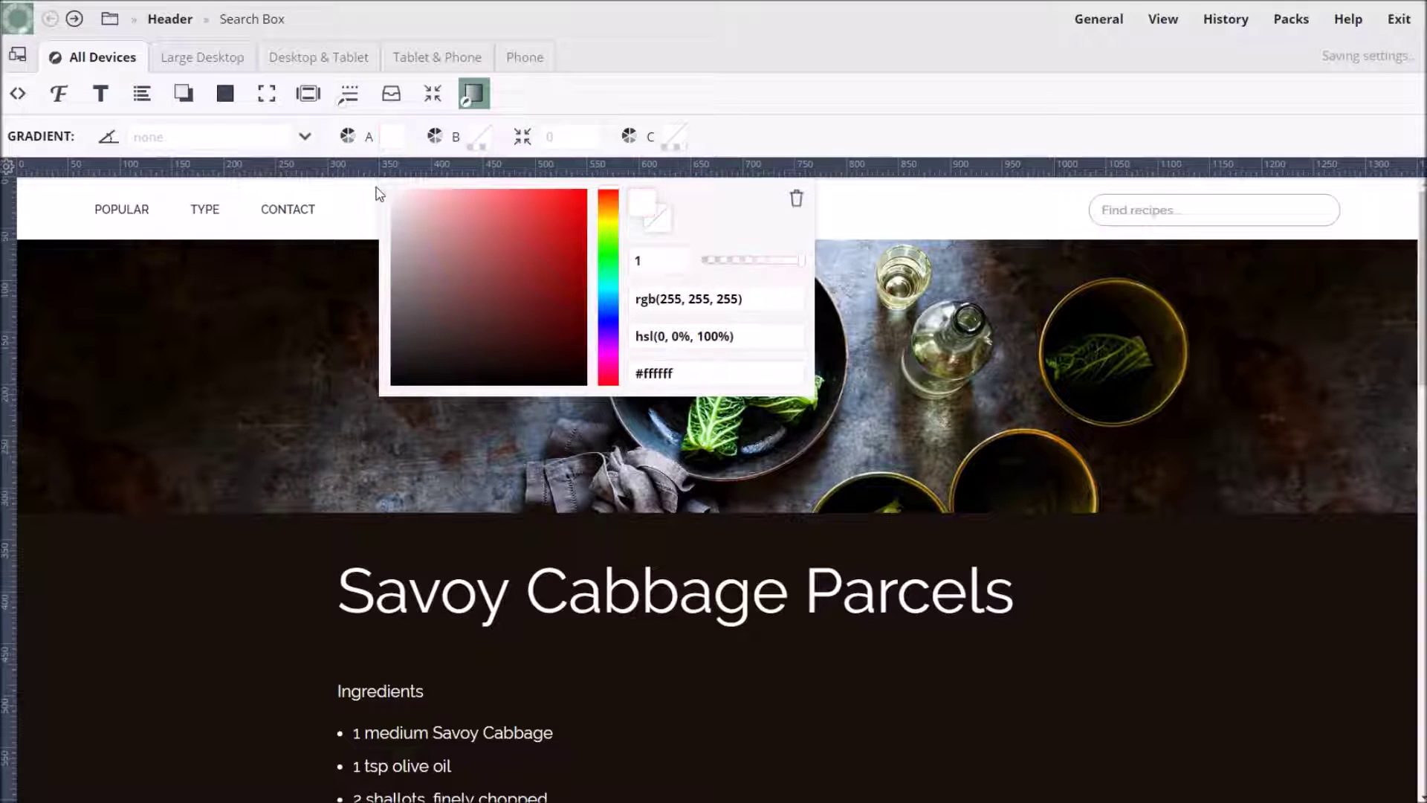
pyautogui.click(675, 137)
pyautogui.moveTo(684, 213); pyautogui.dragTo(675, 215)
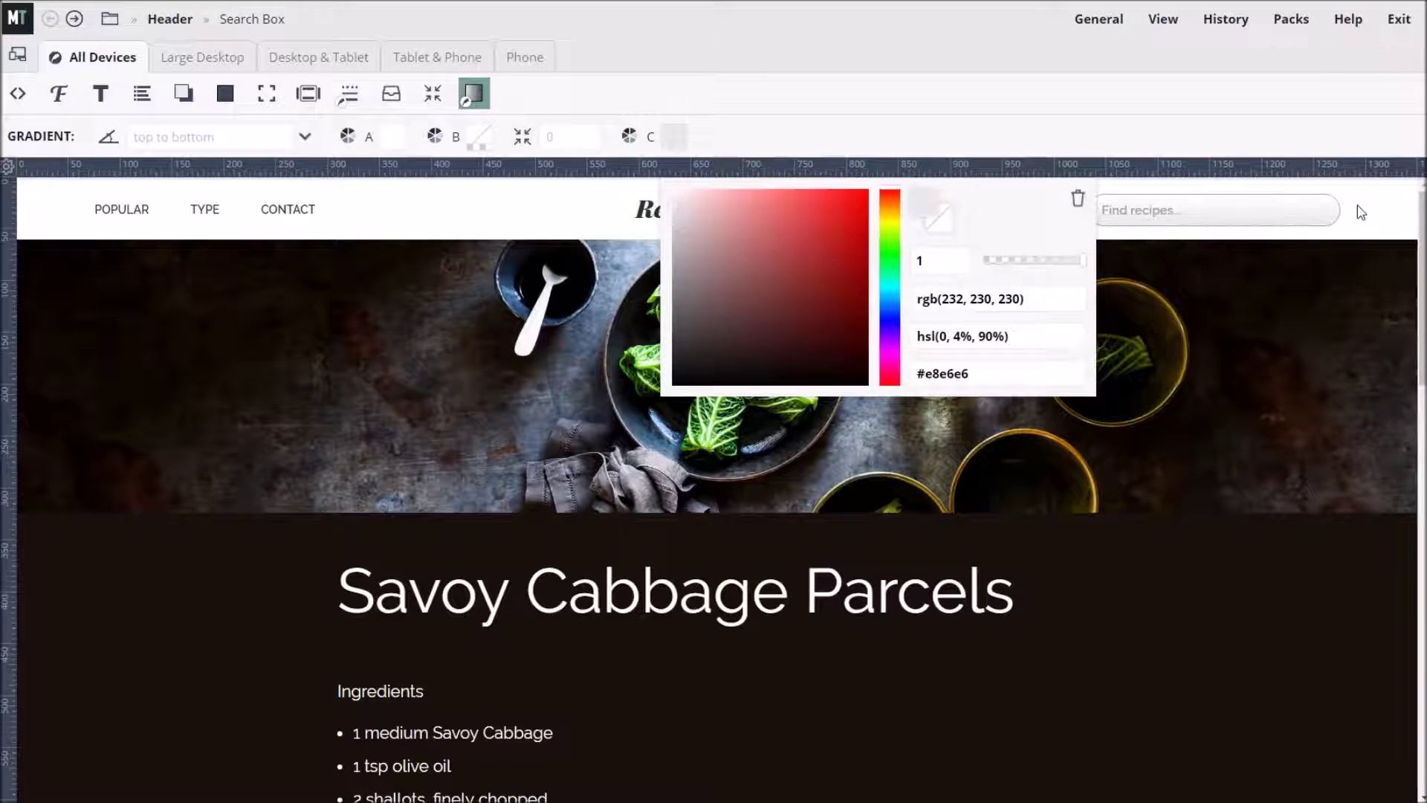
pyautogui.click(1324, 201)
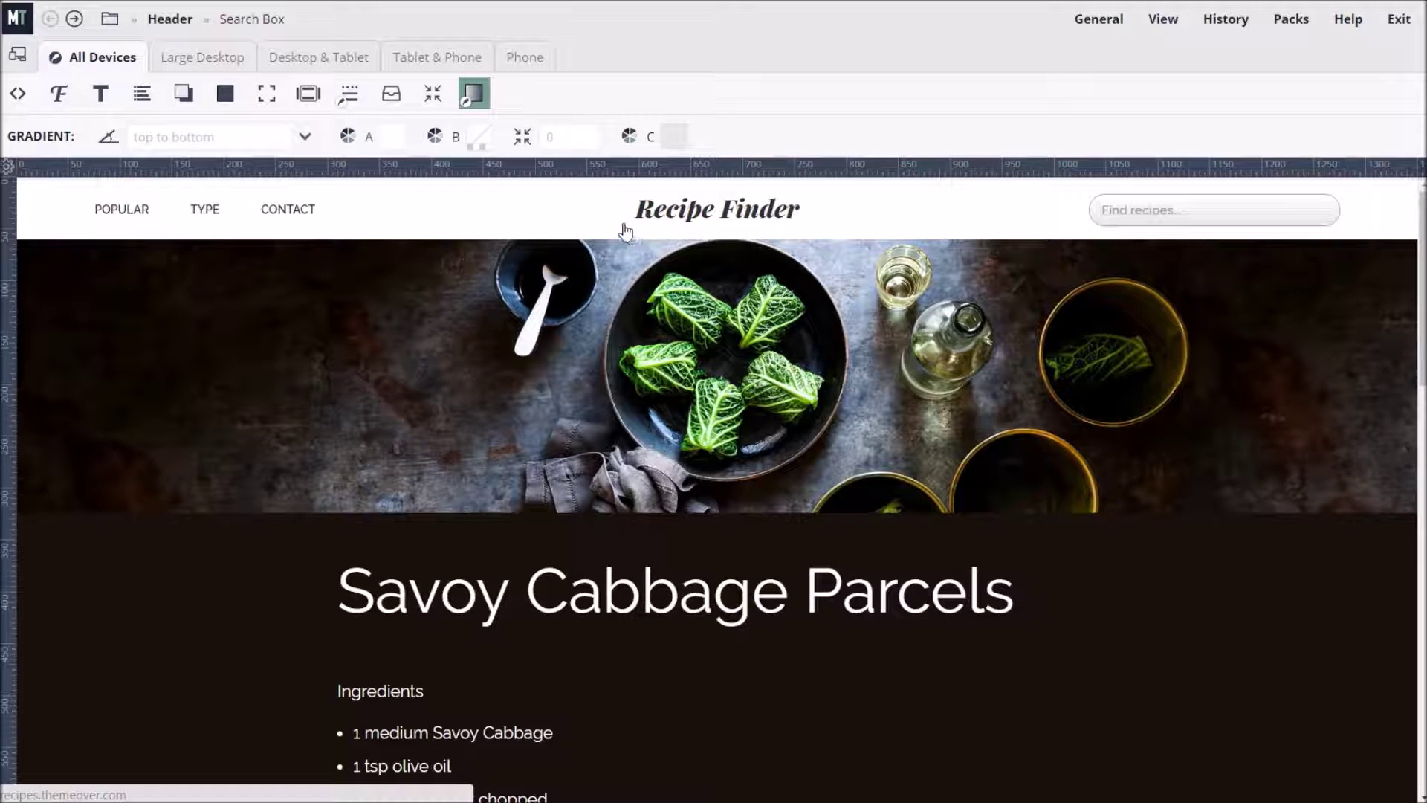
# Step: Turn on the CSS3 PIE polyfill in the Search Box selector's quick settings
pyautogui.click(258, 23)
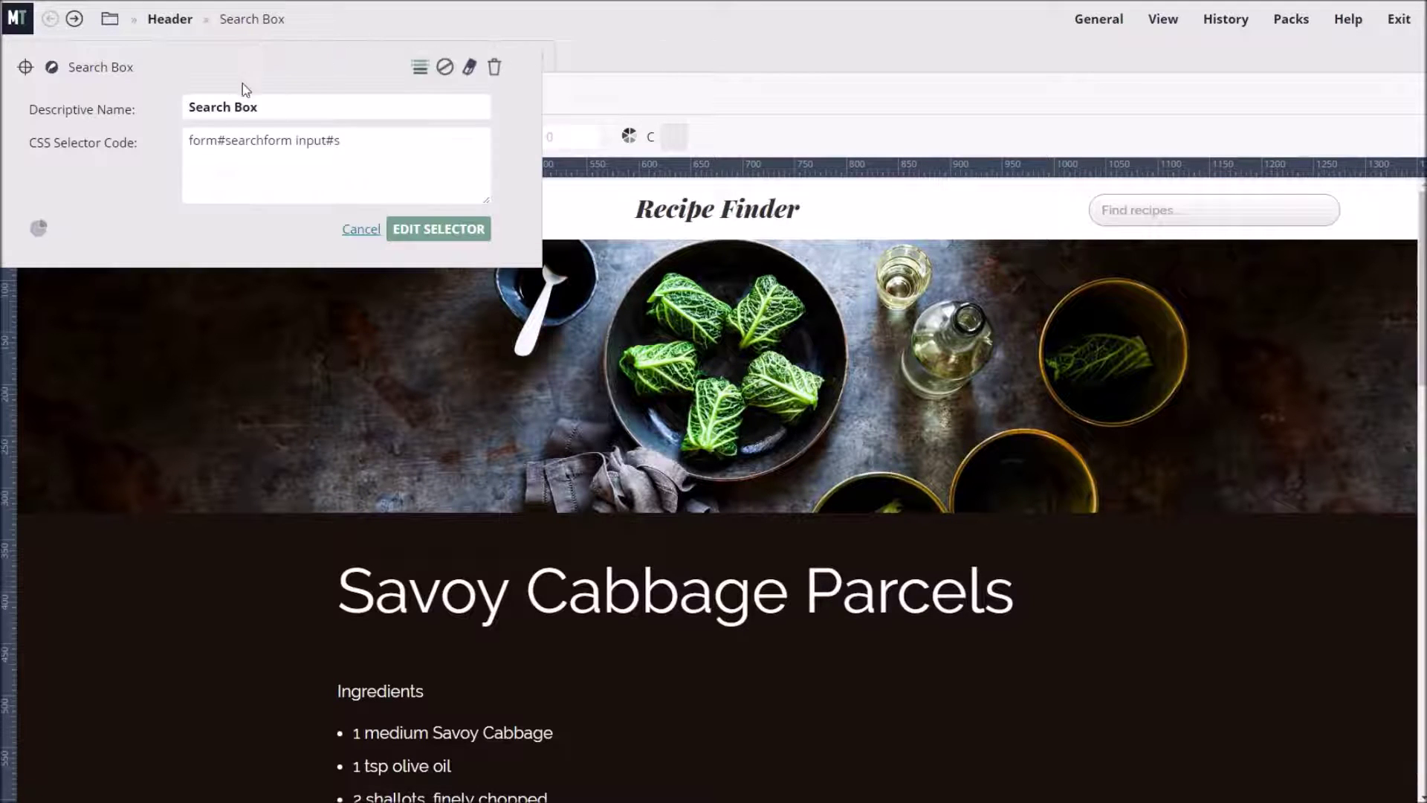
pyautogui.click(38, 233)
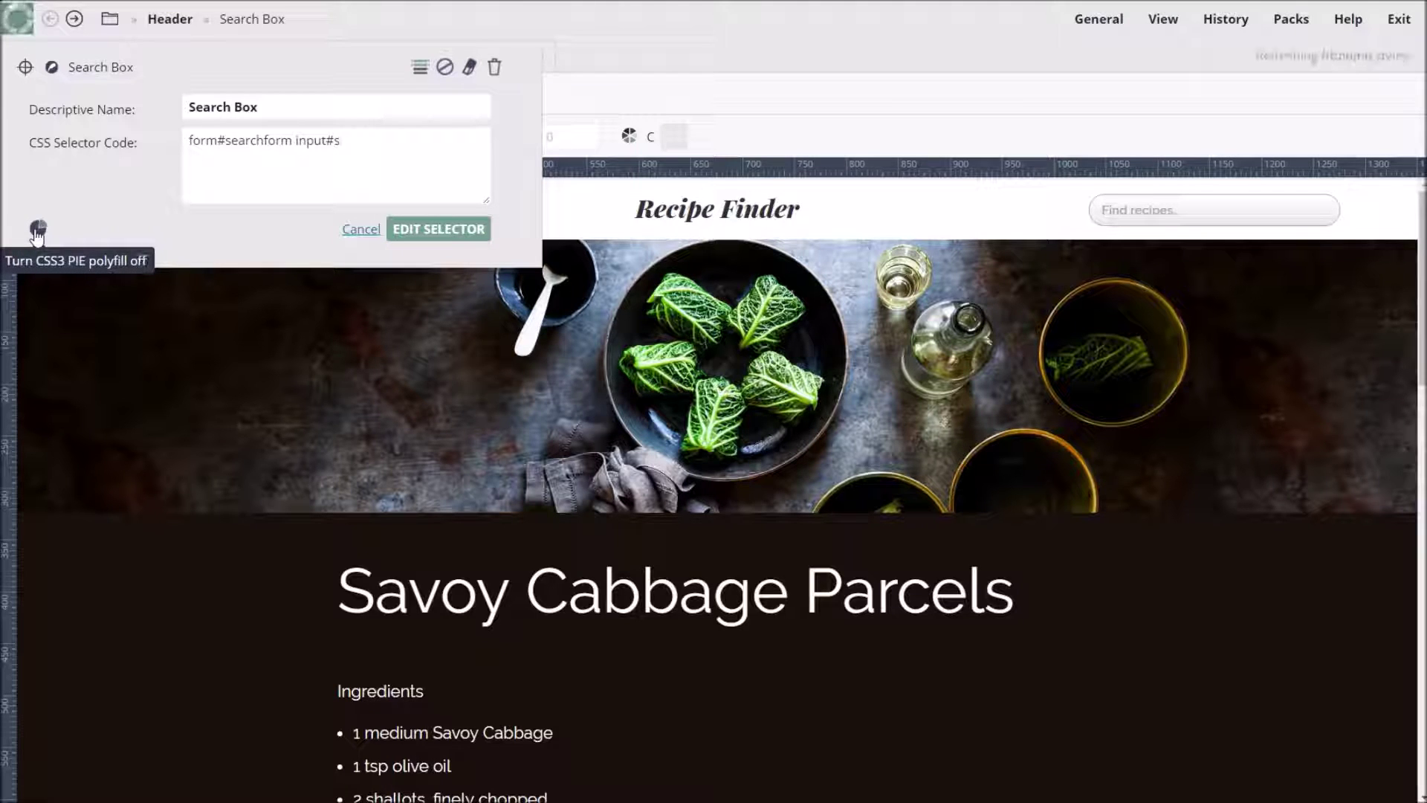
pyautogui.click(874, 115)
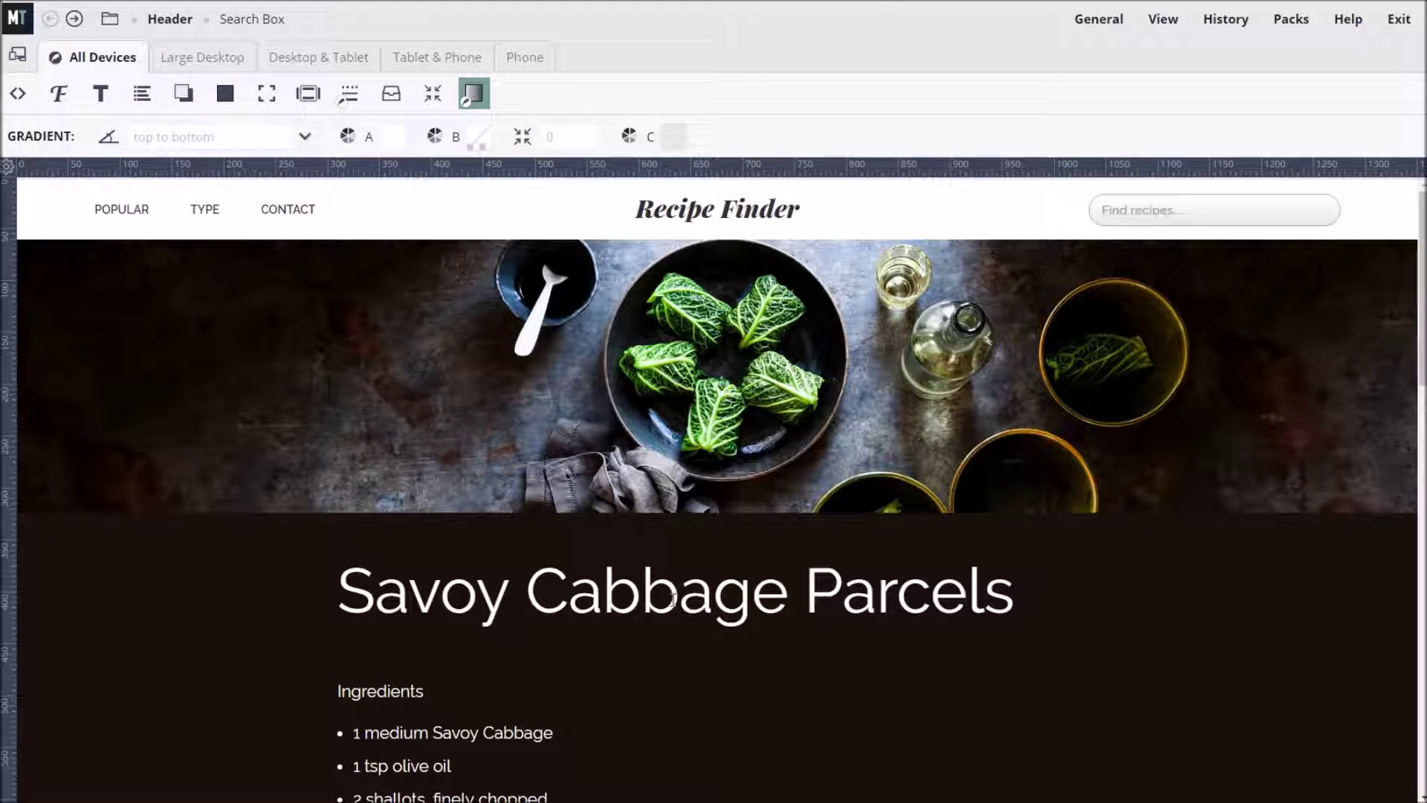
pyautogui.doubleClick(580, 602)
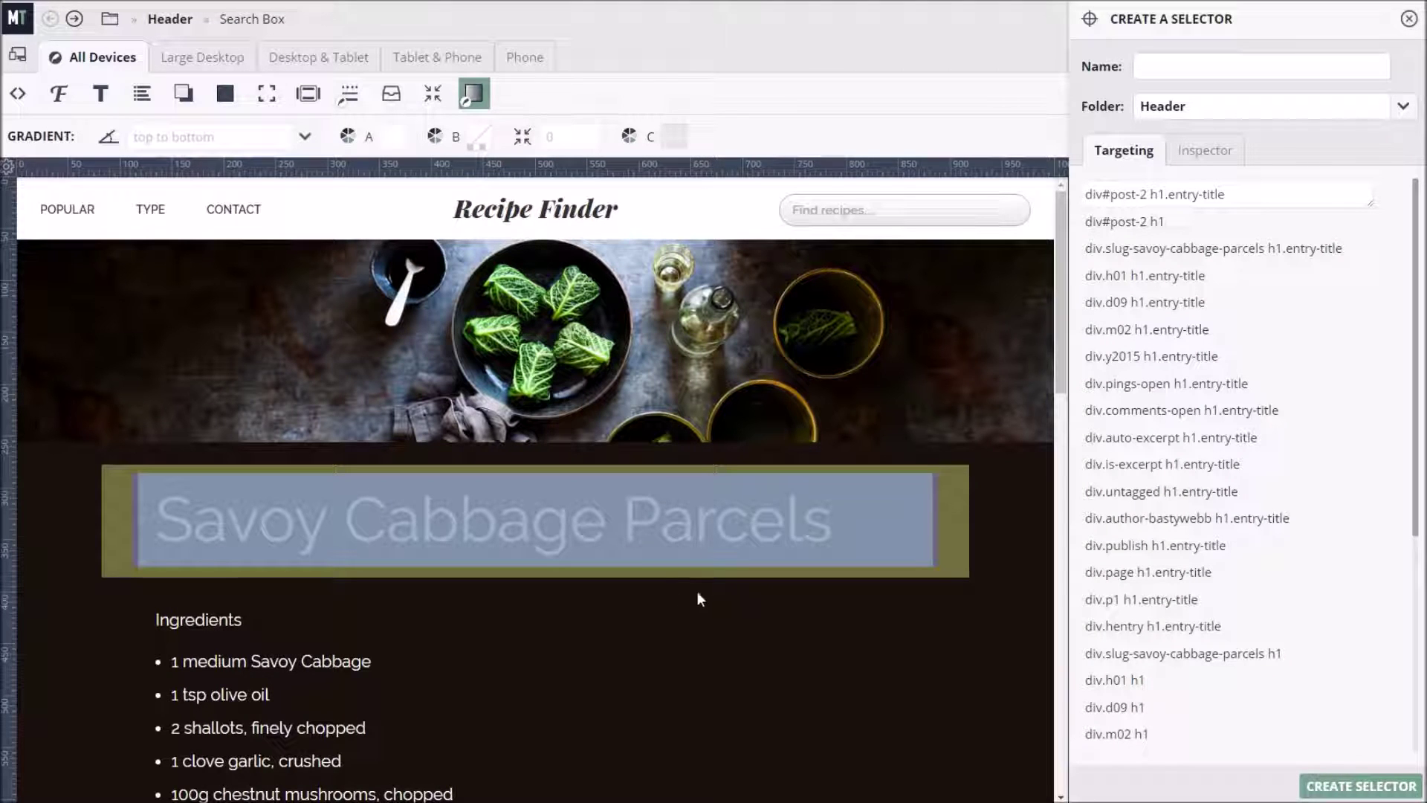
# Step: Set the selector code to plain h1, name it 'Heading 1', and file it under Titles
pyautogui.moveTo(1415, 458); pyautogui.dragTo(1397, 706)
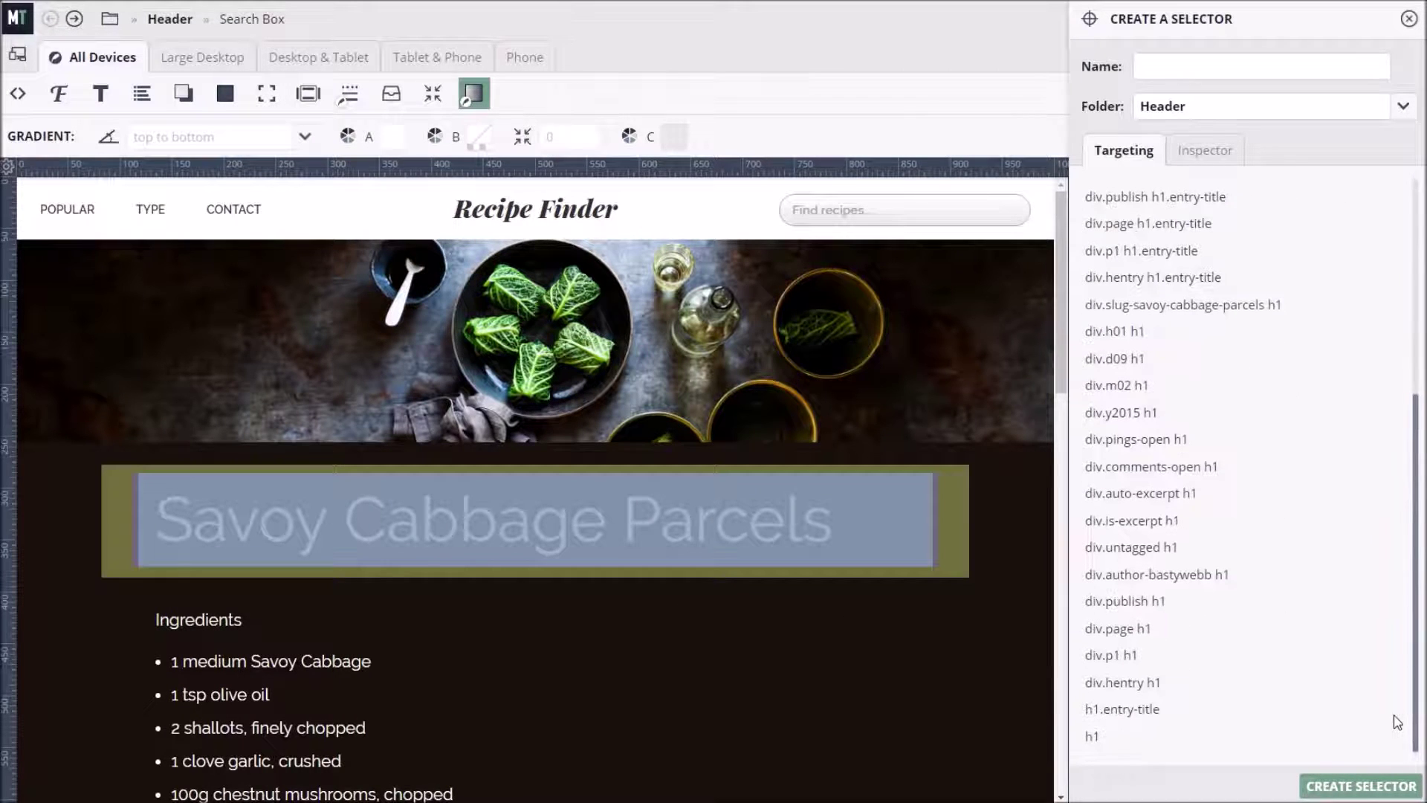
pyautogui.click(1153, 736)
pyautogui.click(1166, 65)
pyautogui.write('Heading 1')
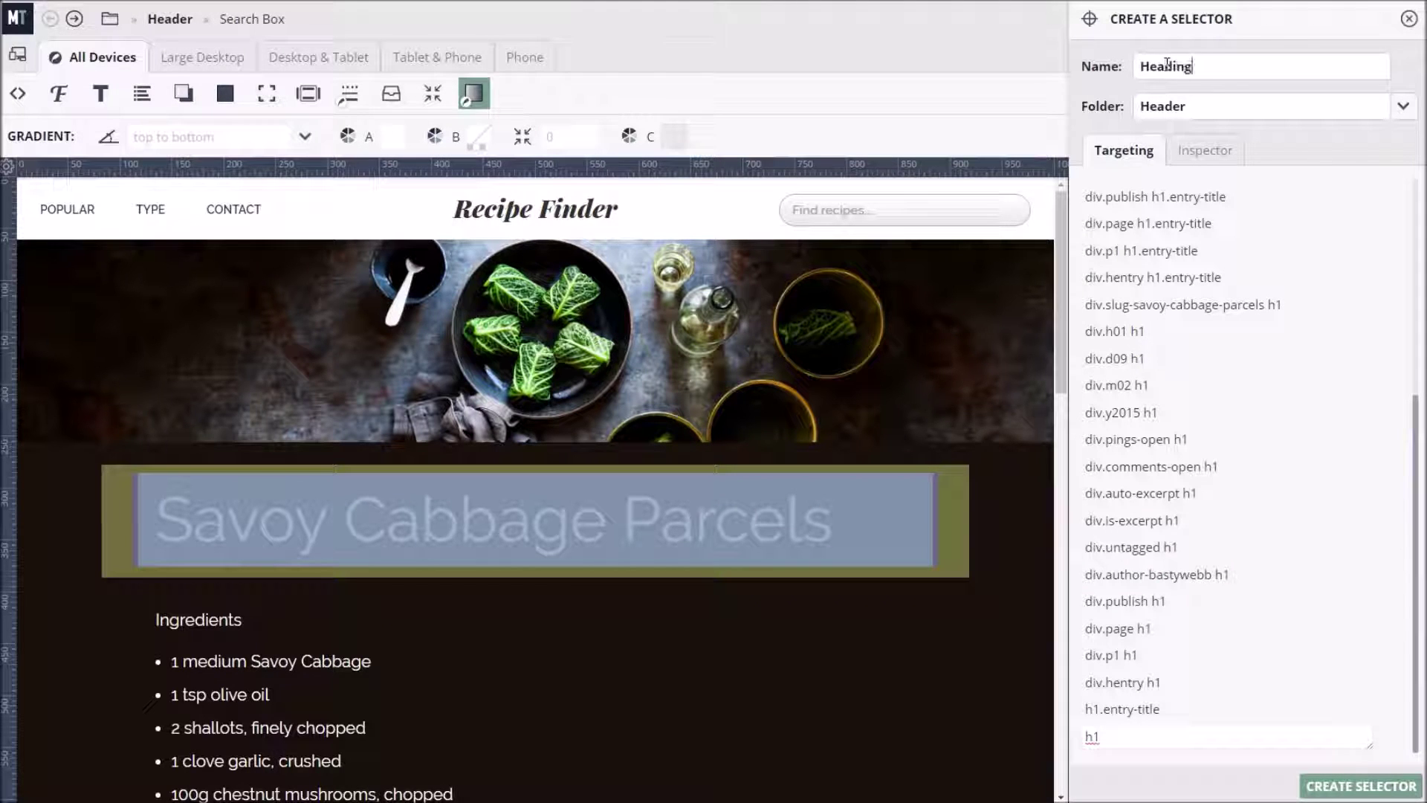
pyautogui.doubleClick(1172, 106)
pyautogui.write('Titles')
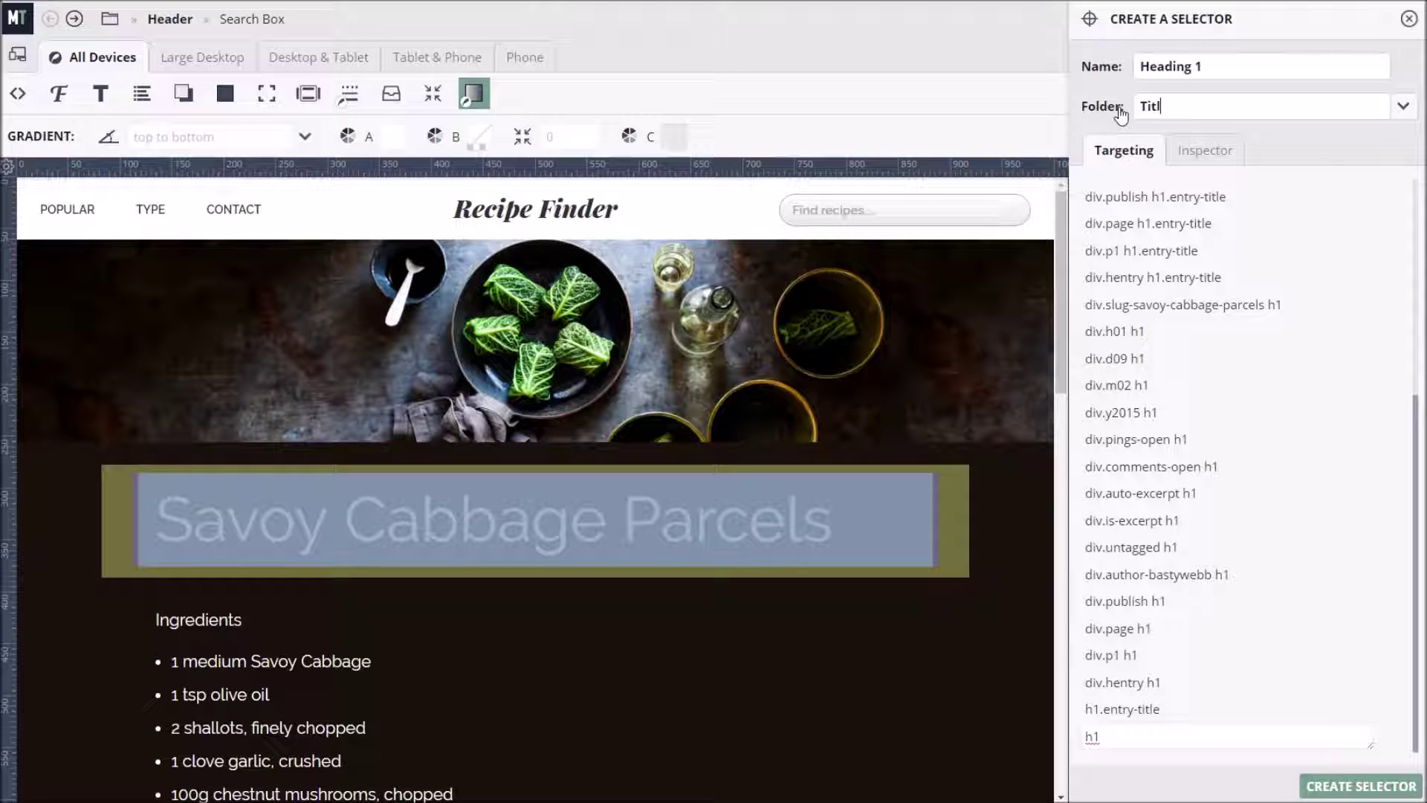
pyautogui.click(1350, 786)
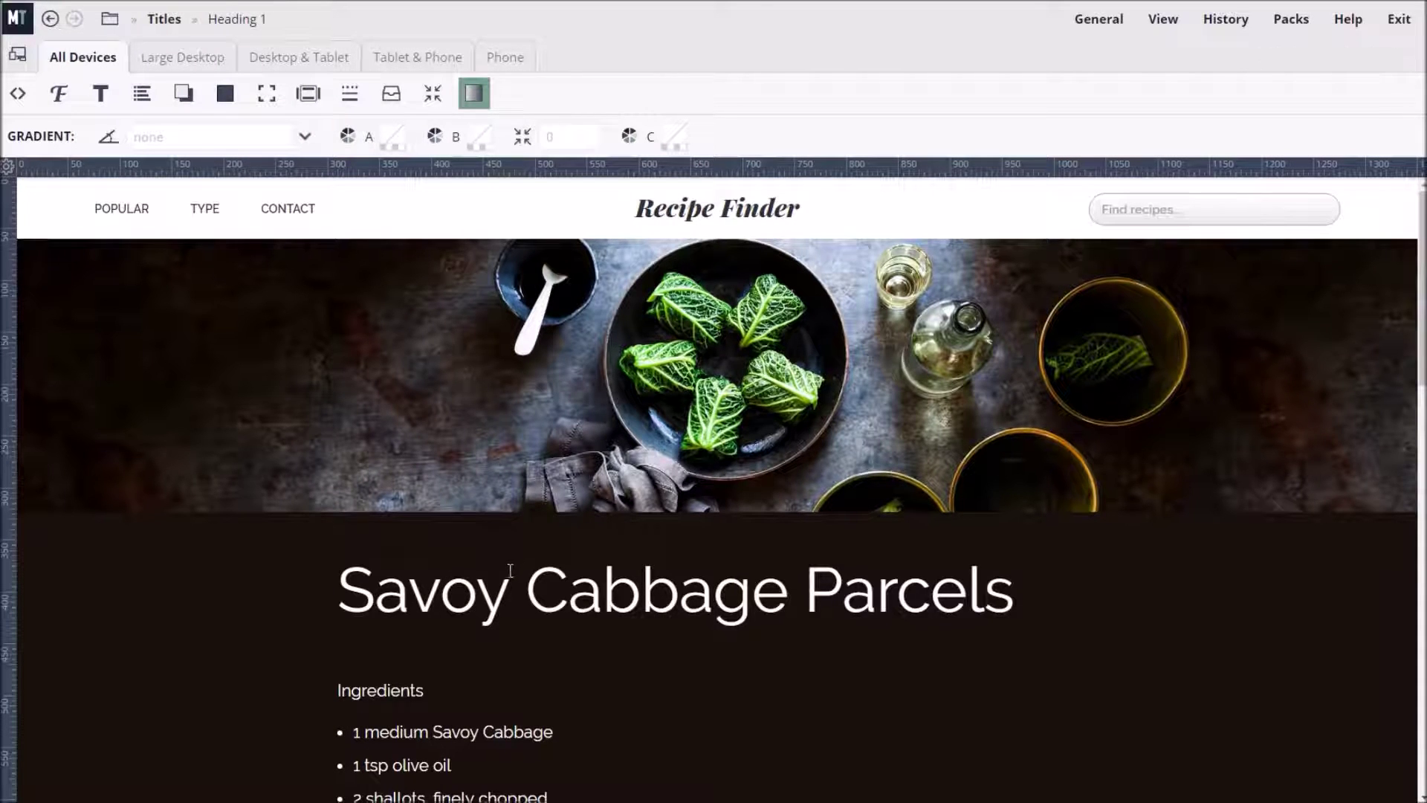
# Step: Apply Google font Bitter at weight 700 to the h1 titles, found on page 15 alphabetically
pyautogui.scroll(-1, 510, 570)
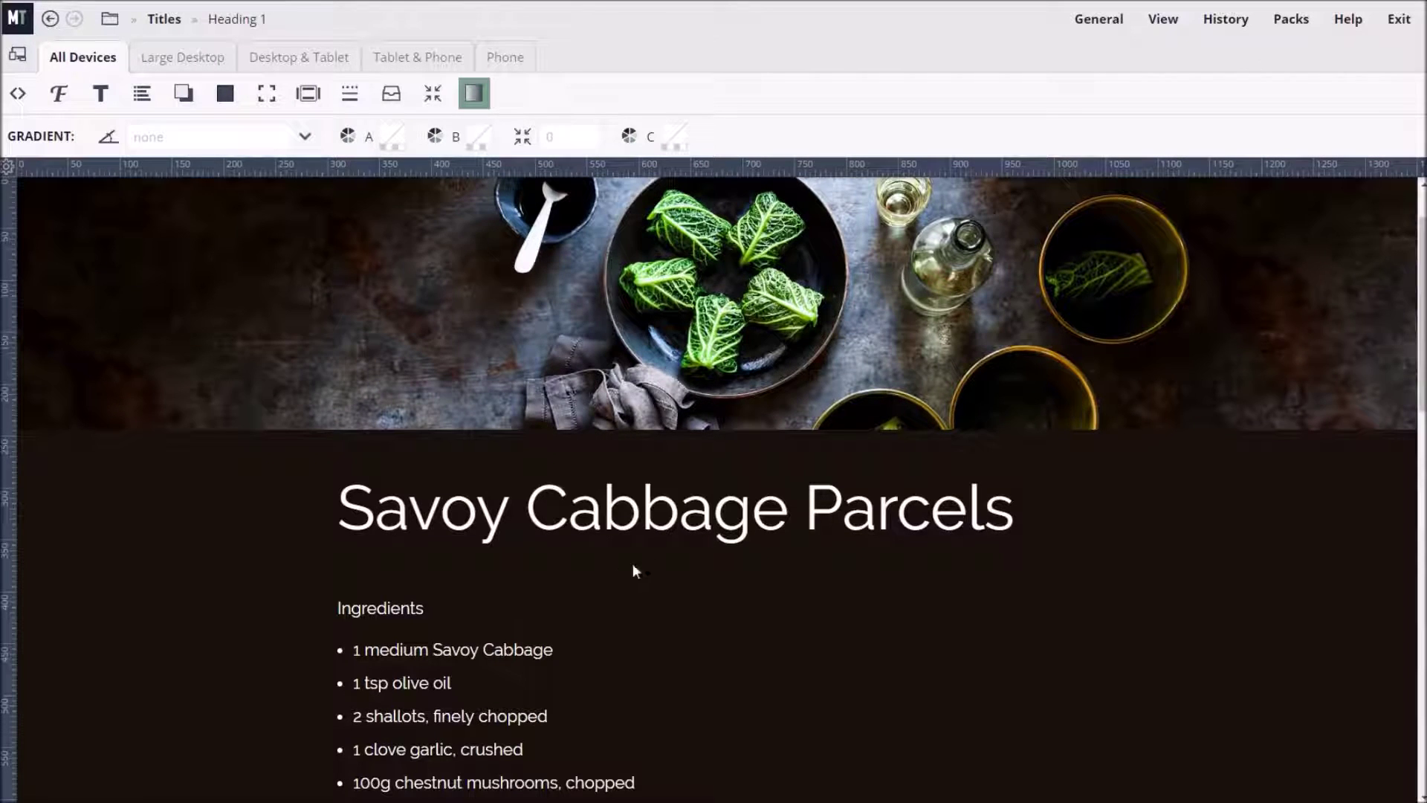
pyautogui.click(58, 93)
pyautogui.click(268, 139)
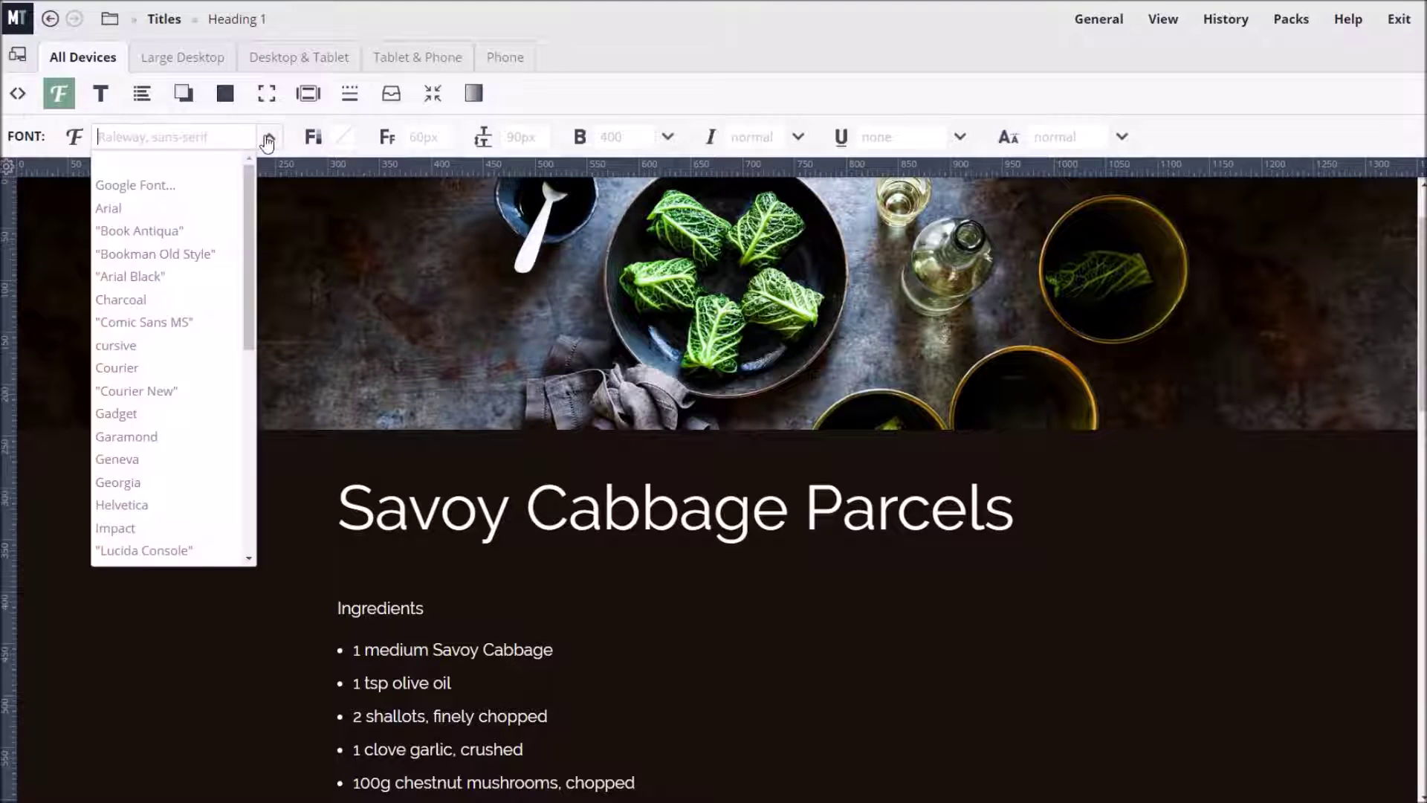
pyautogui.click(216, 187)
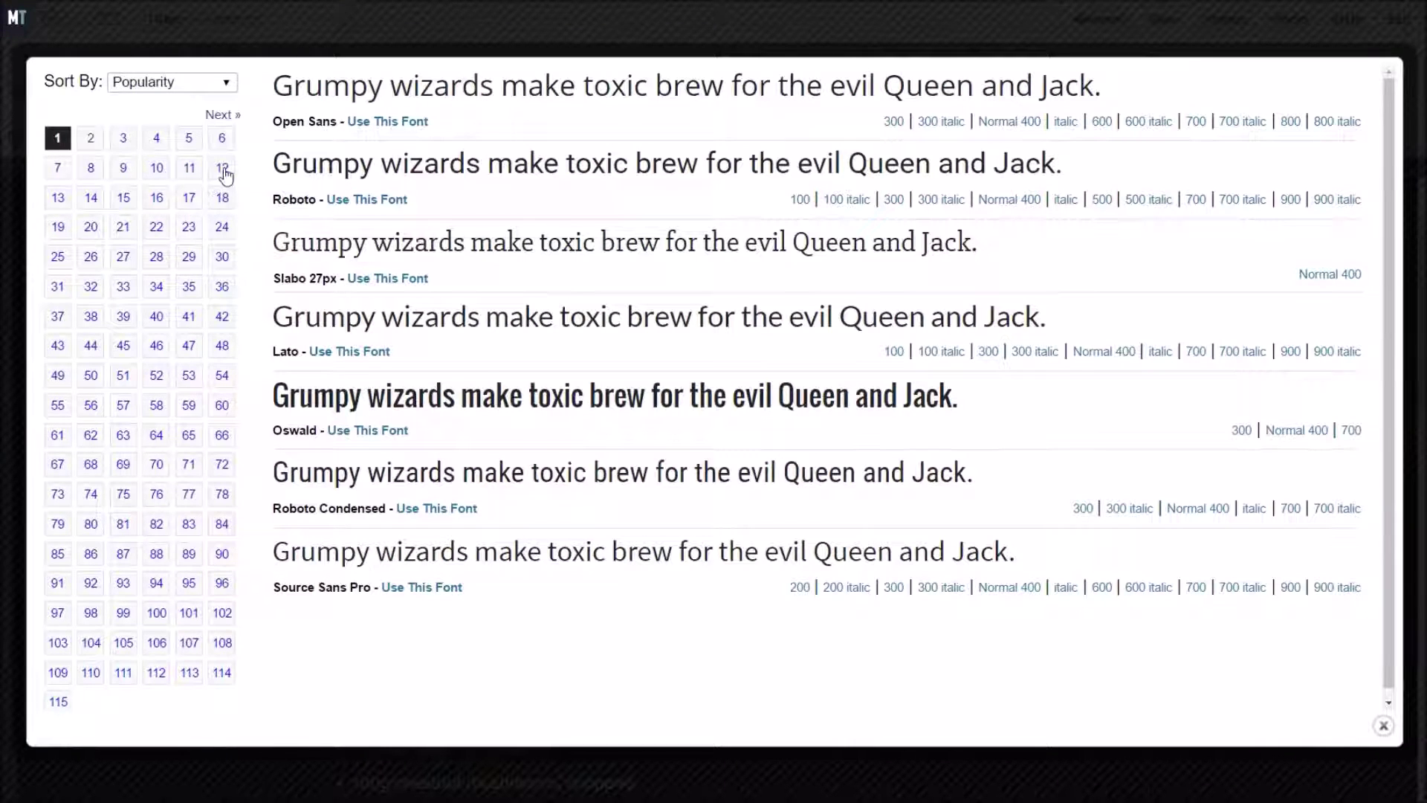
pyautogui.click(225, 116)
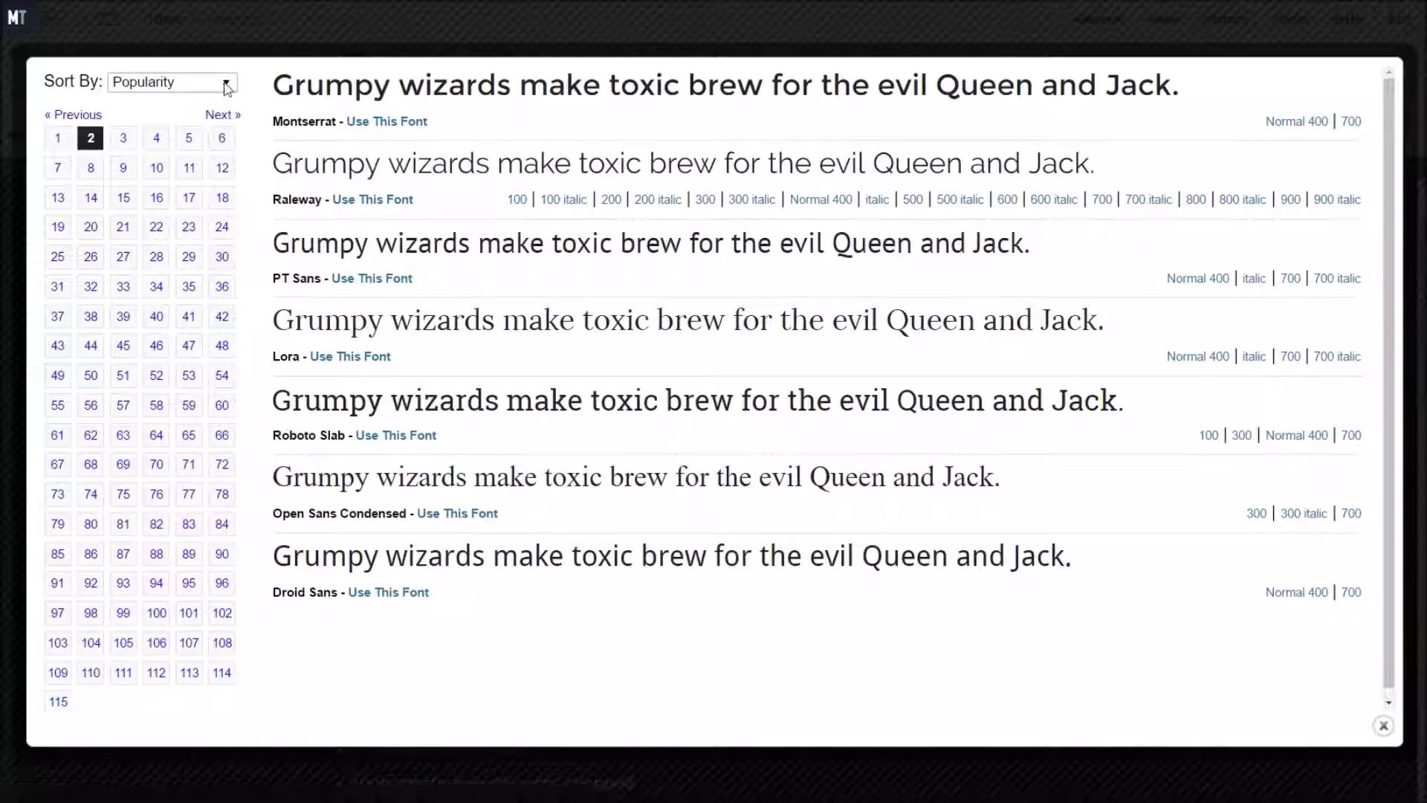
pyautogui.click(226, 84)
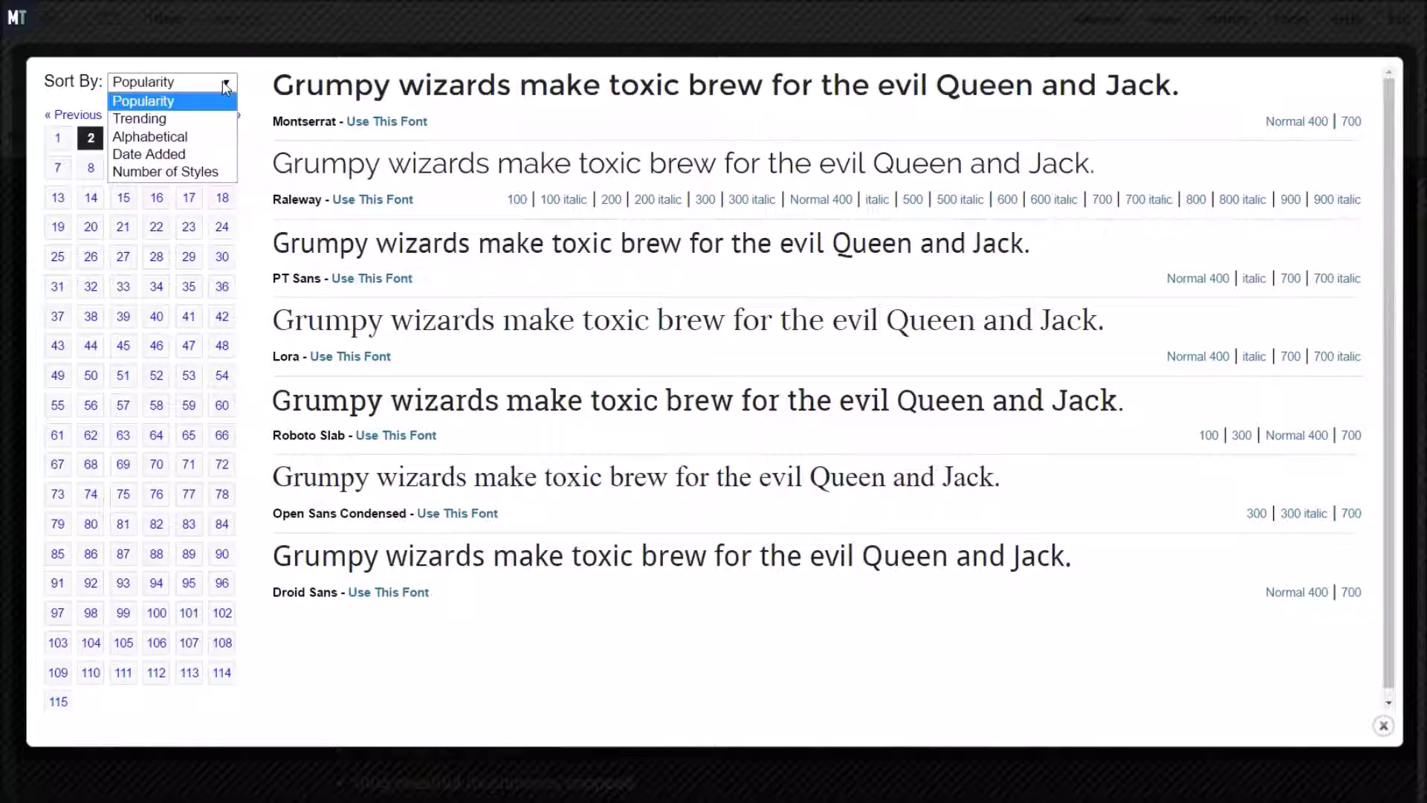
pyautogui.click(198, 136)
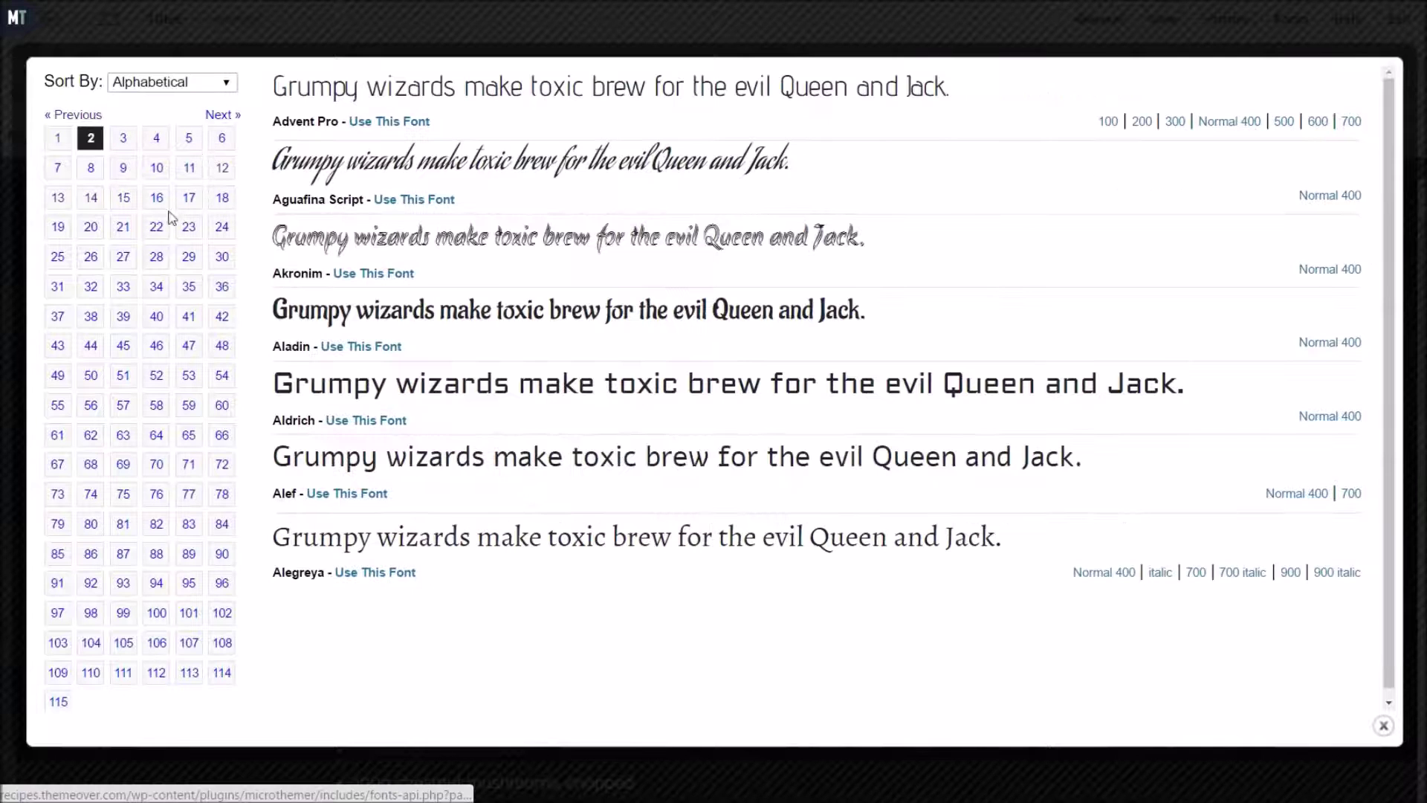
pyautogui.click(125, 199)
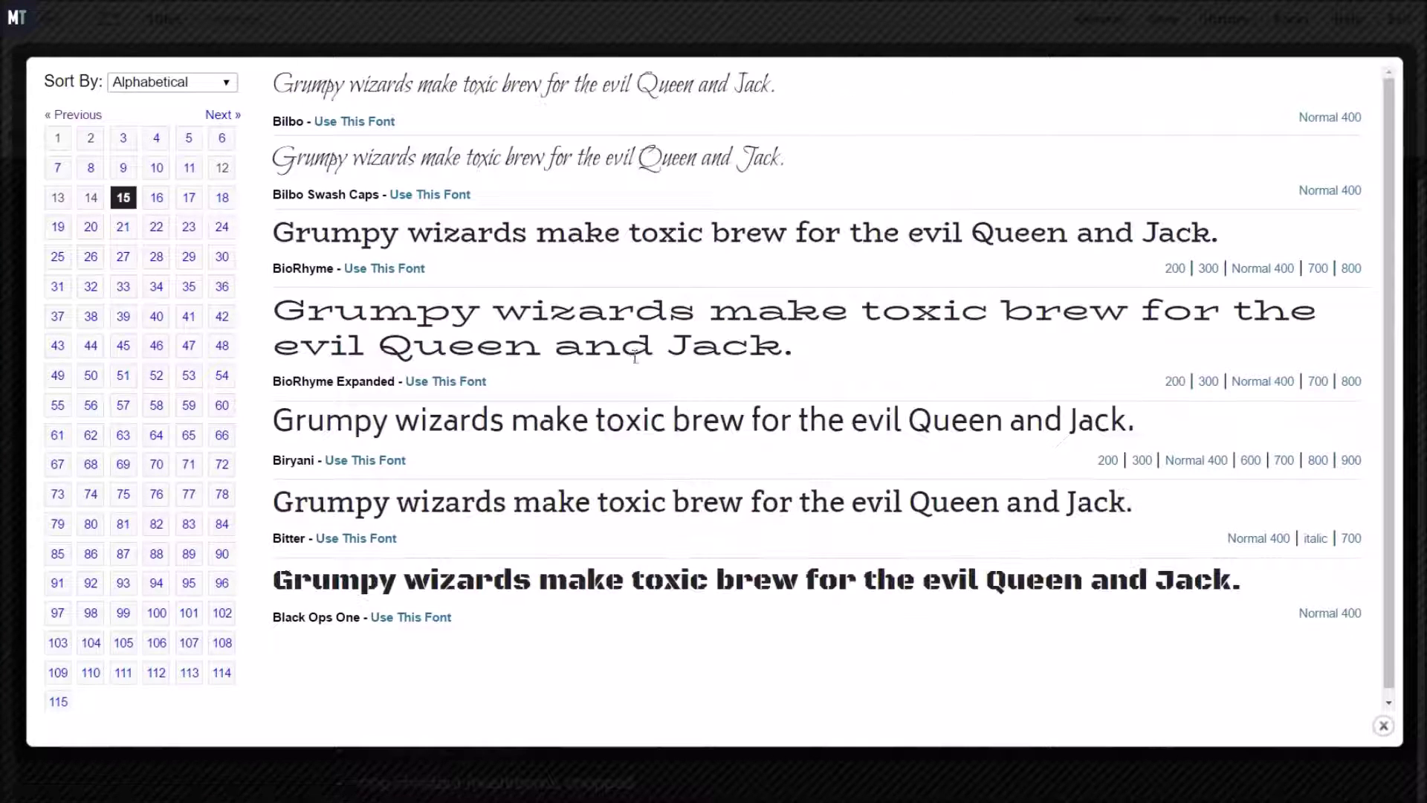
pyautogui.click(1353, 541)
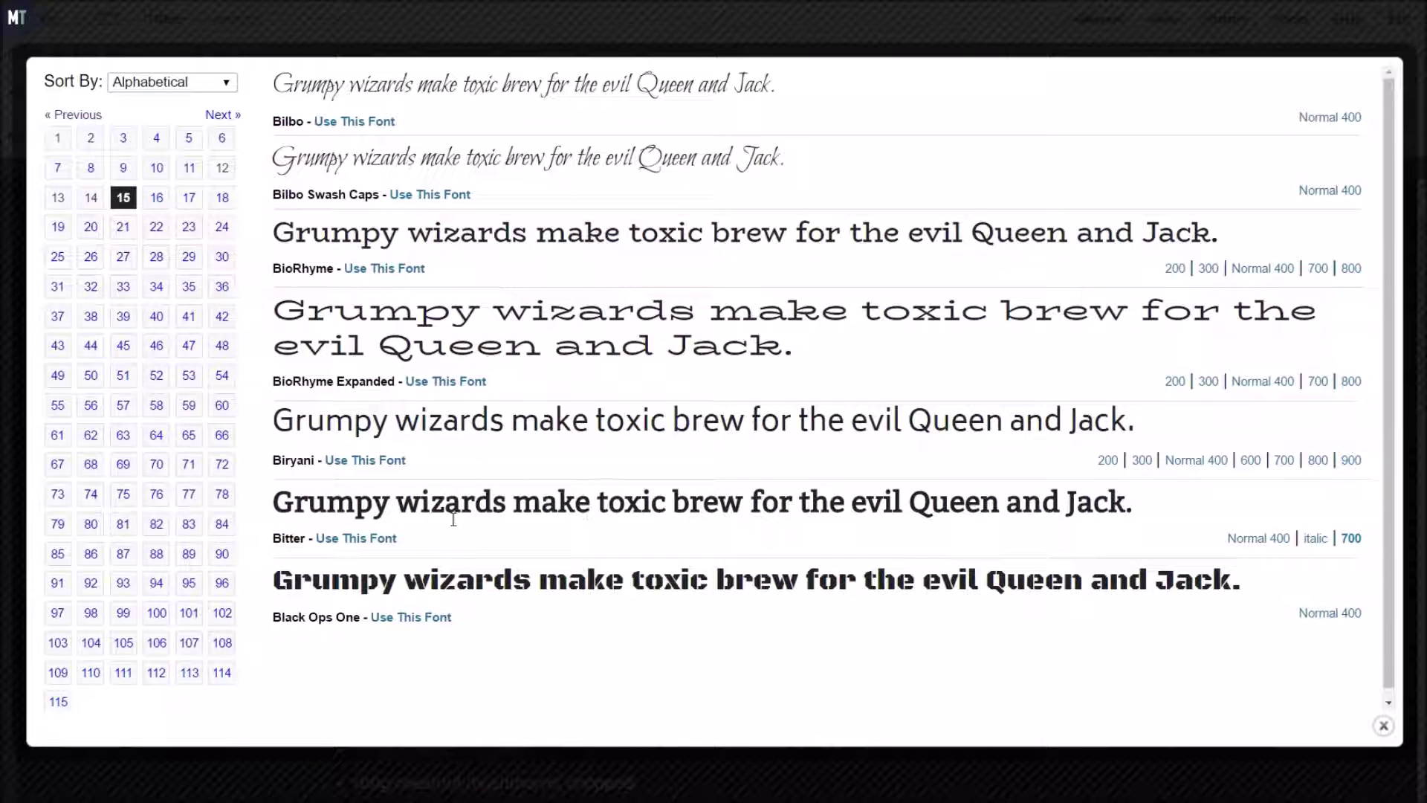
pyautogui.click(367, 539)
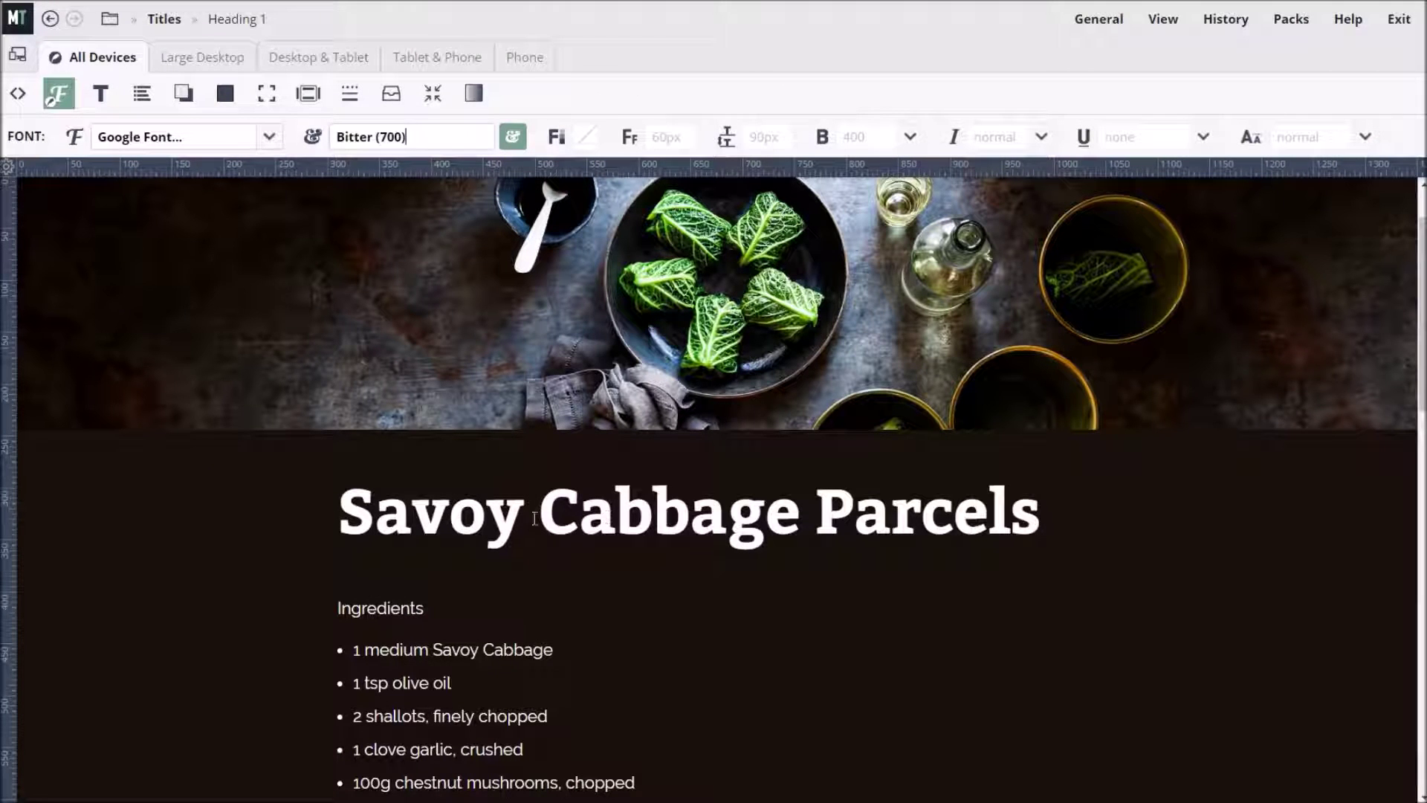
# Step: Create a 'Page' selector for the page wrapper, filed in the Content folder
pyautogui.scroll(-1, 653, 538)
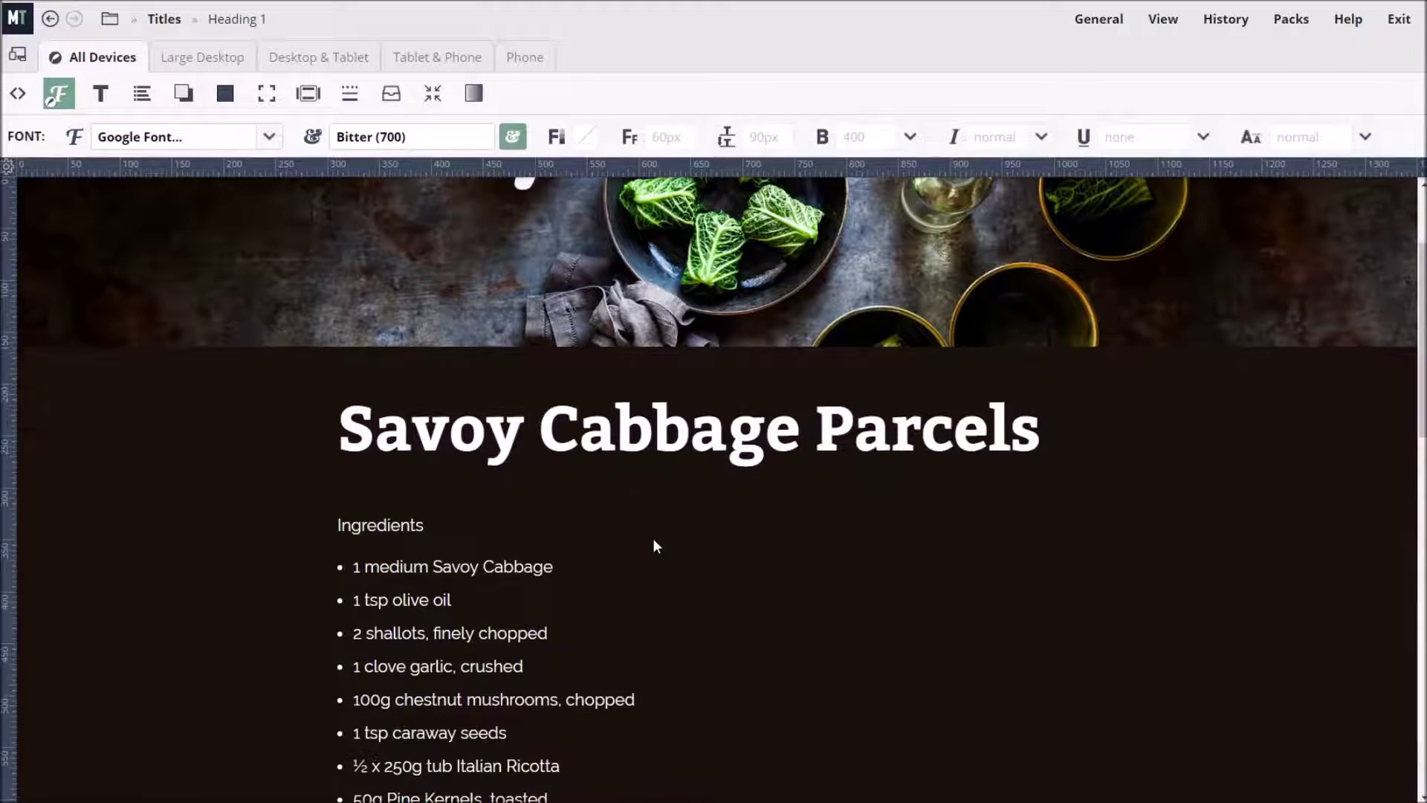
pyautogui.scroll(-14, 651, 545)
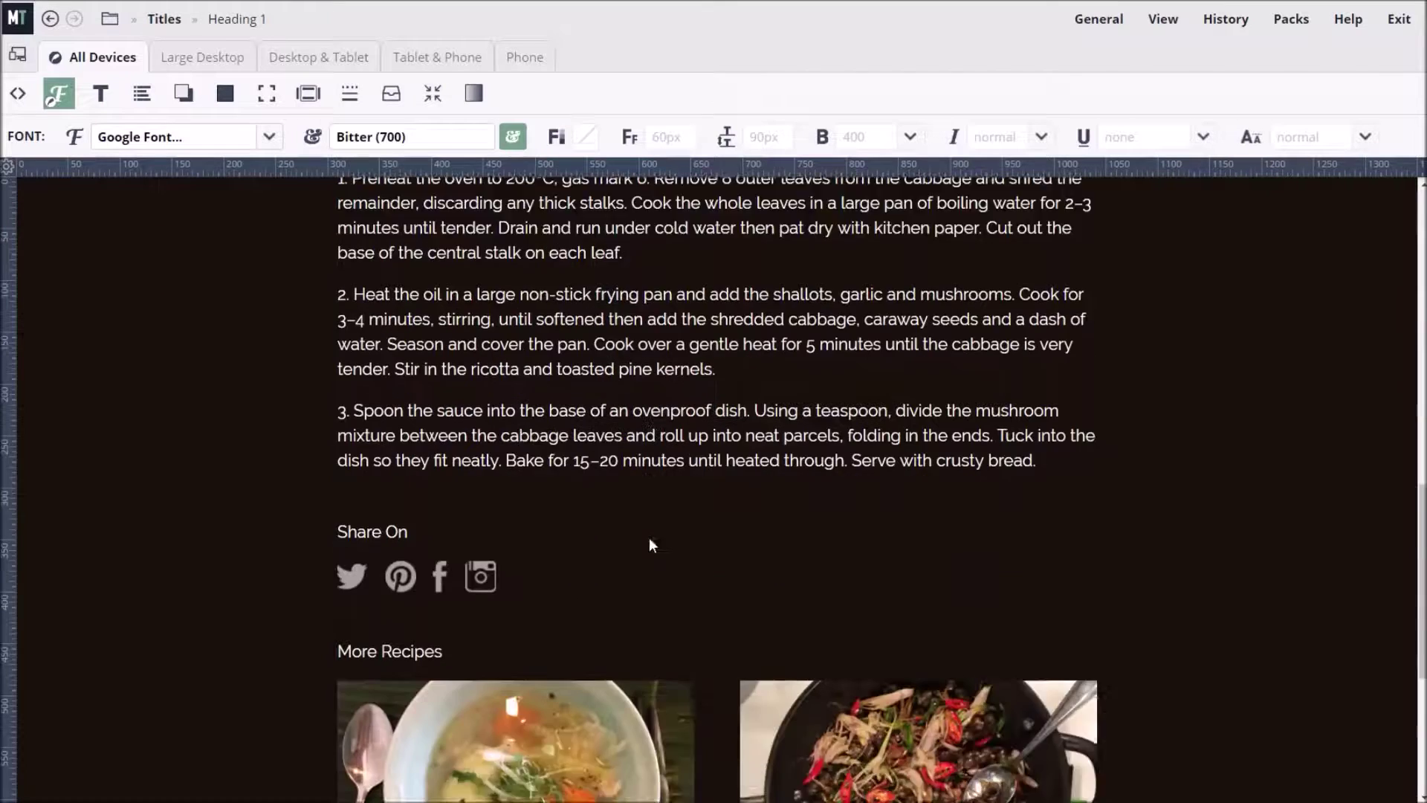
pyautogui.scroll(-1, 649, 544)
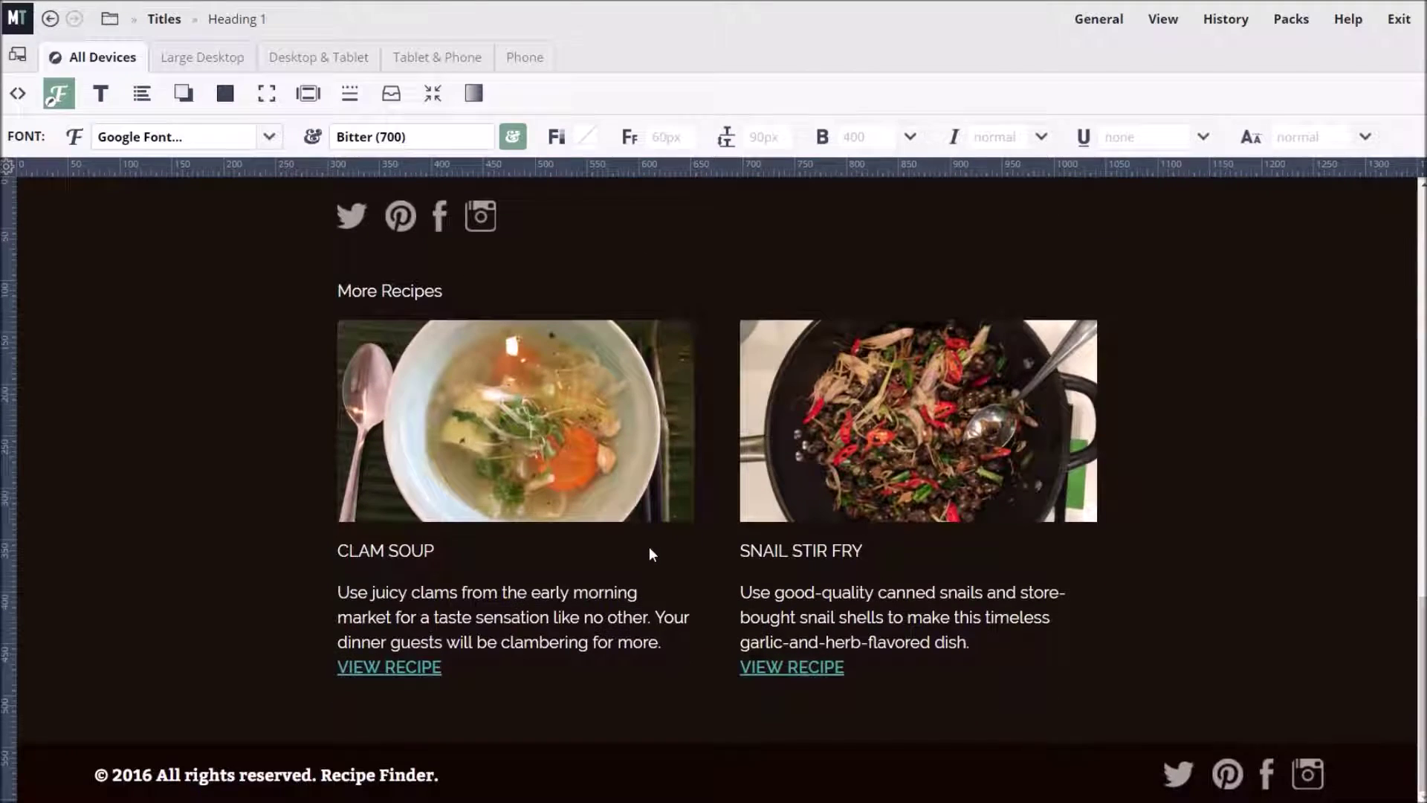
pyautogui.click(417, 709)
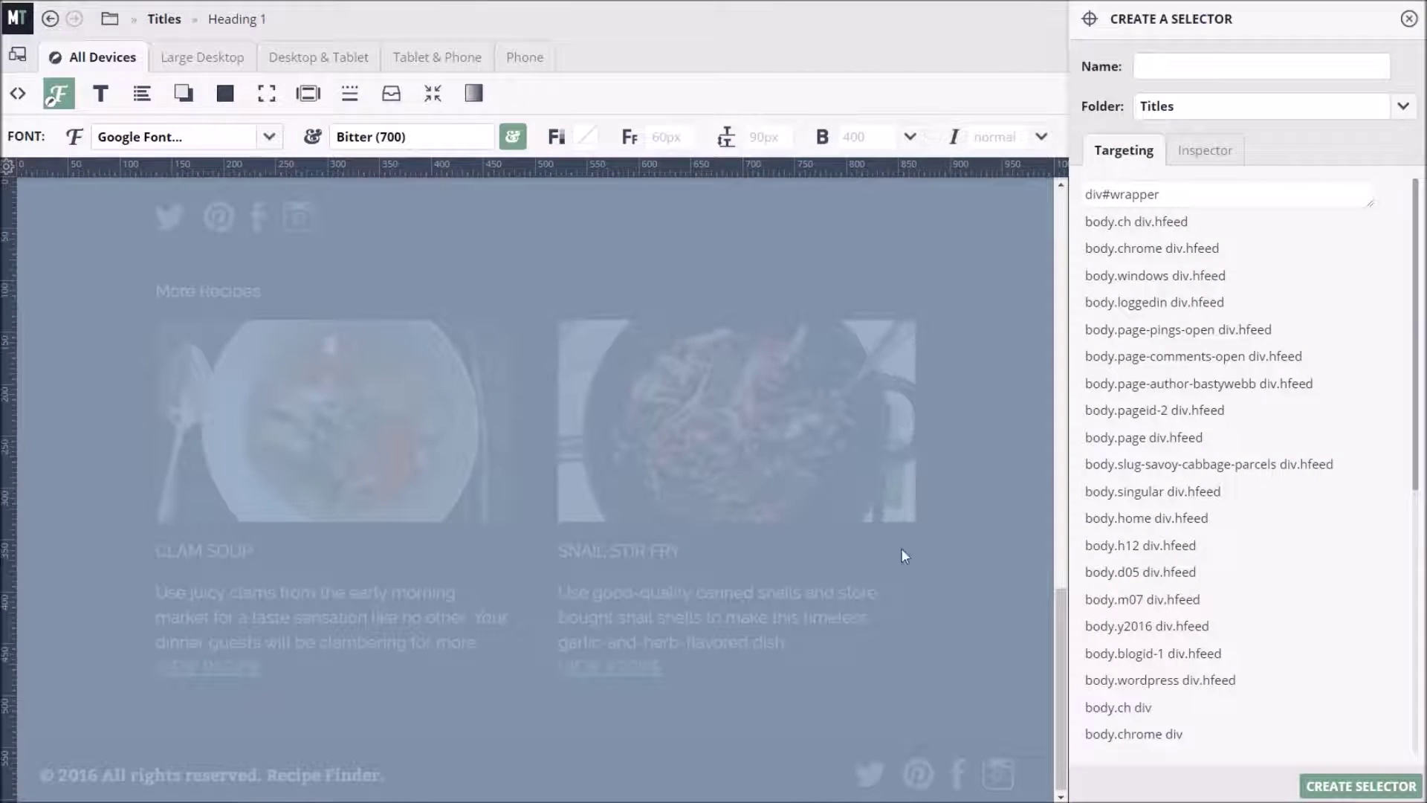
pyautogui.click(1174, 73)
pyautogui.click(1210, 105)
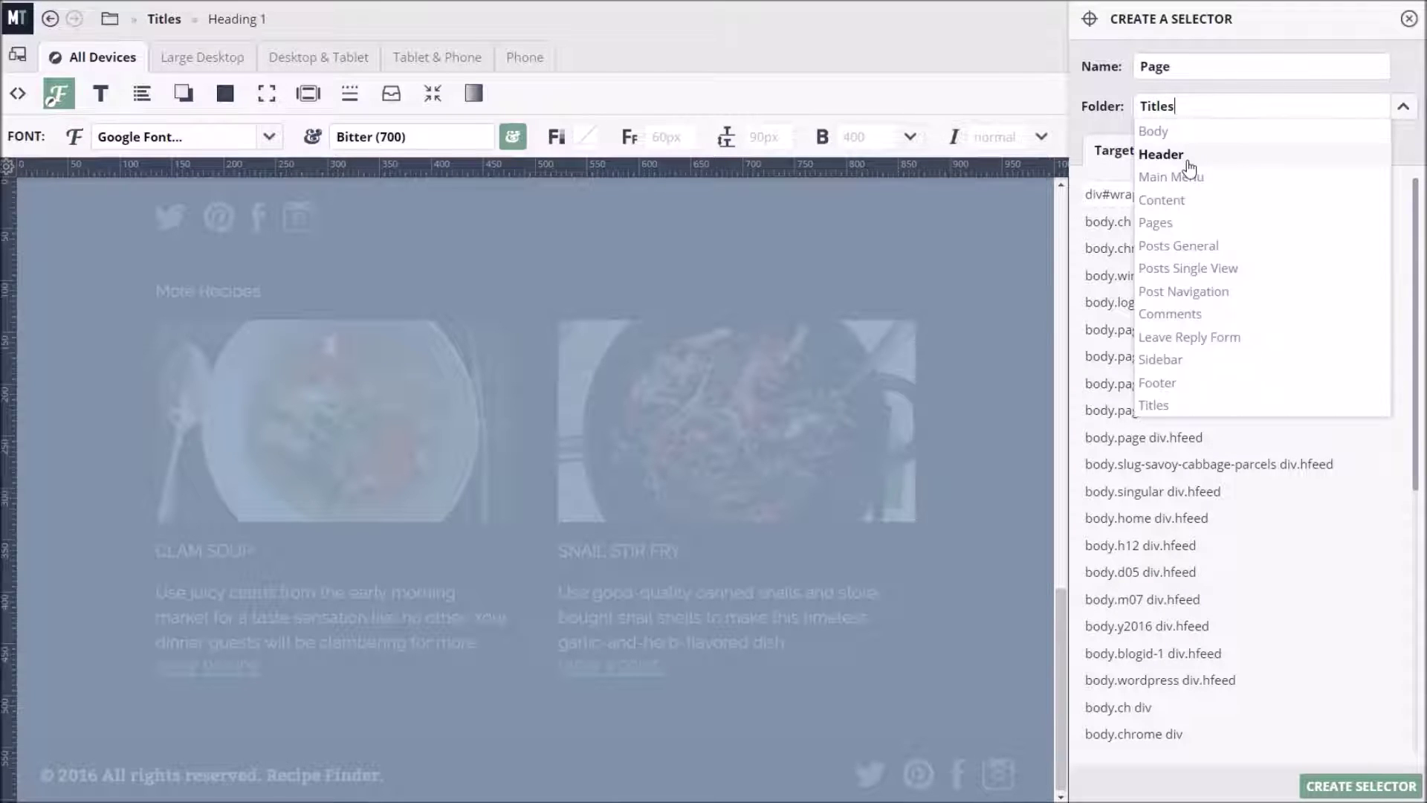
pyautogui.click(1163, 200)
pyautogui.click(1346, 787)
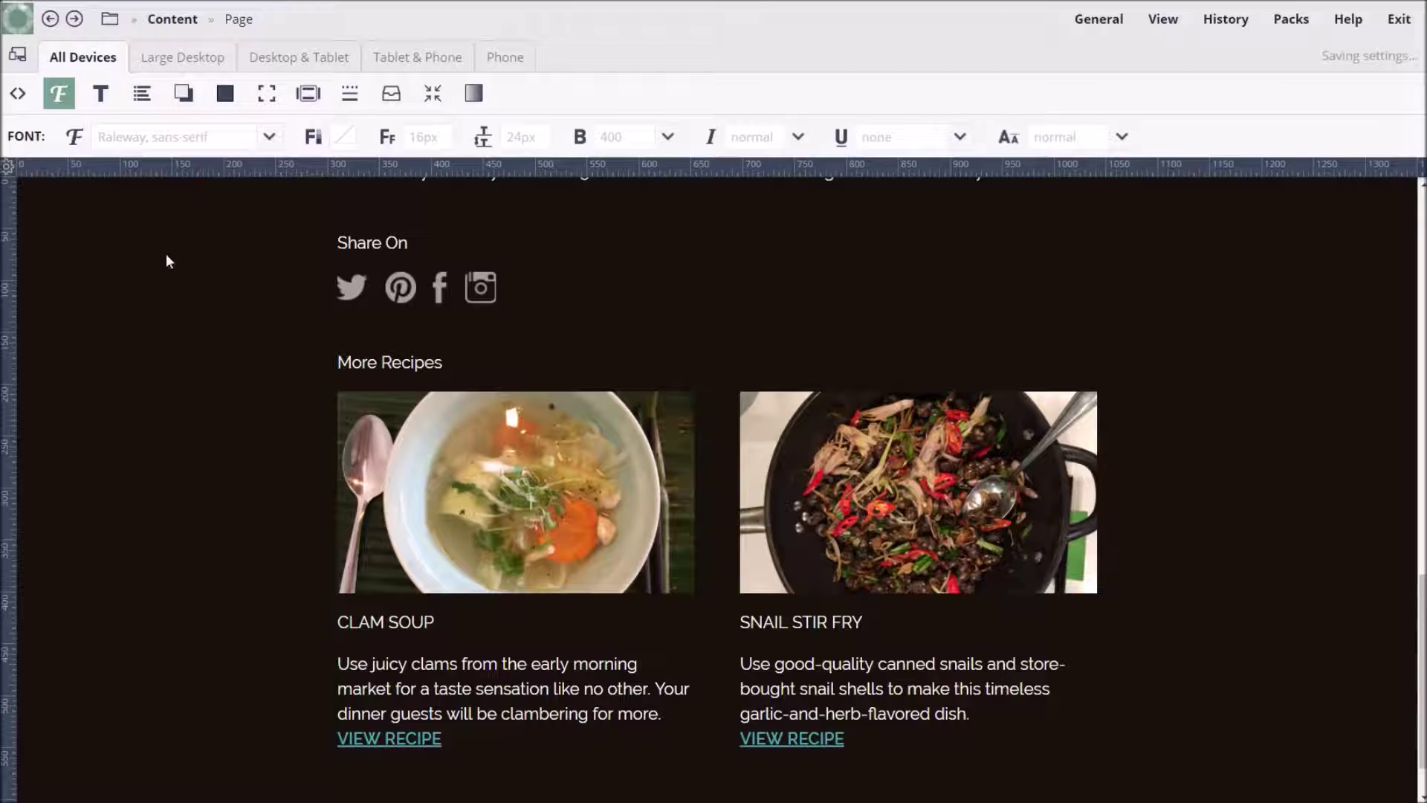
# Step: Set the page background colour to near-white #fefefe
pyautogui.click(224, 93)
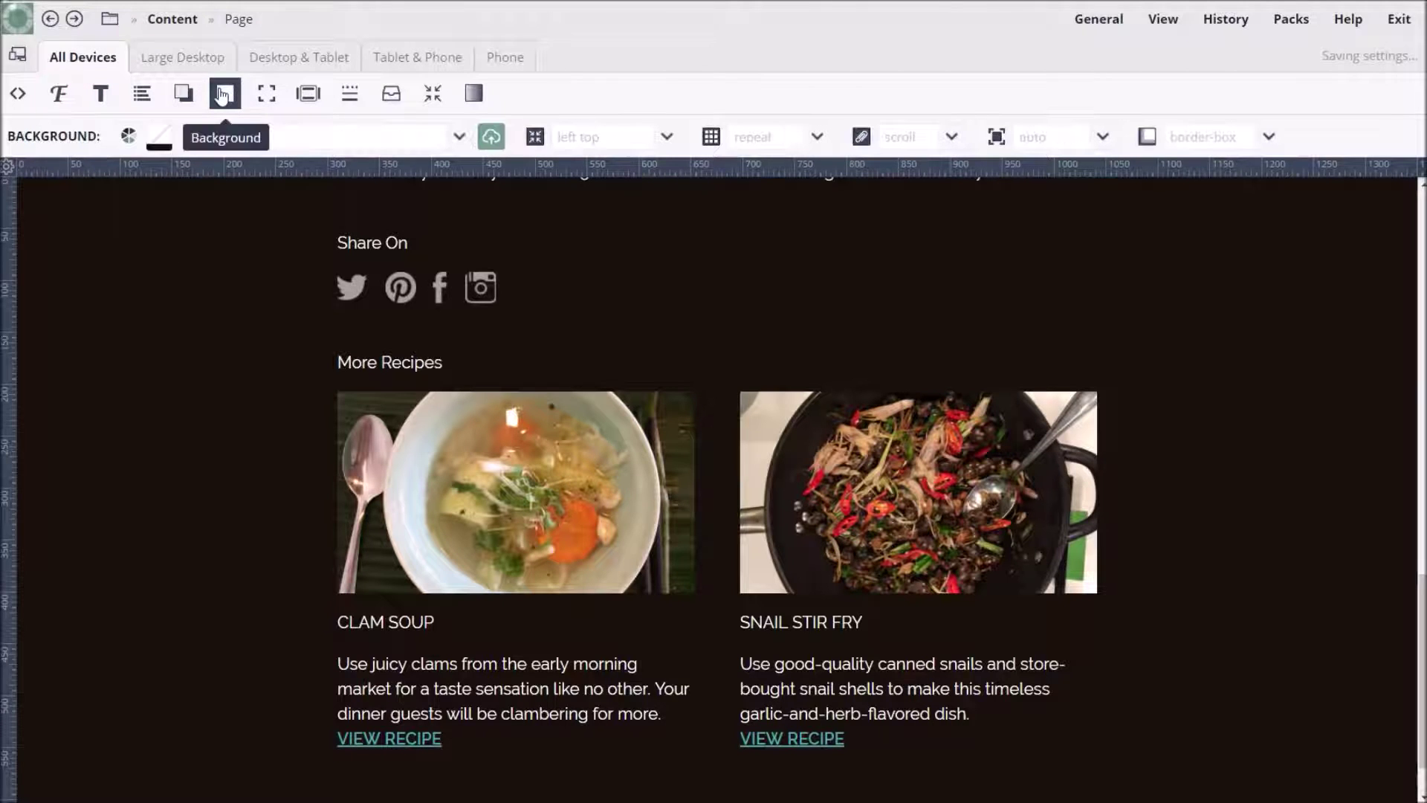
pyautogui.click(157, 137)
pyautogui.moveTo(185, 208); pyautogui.dragTo(156, 199)
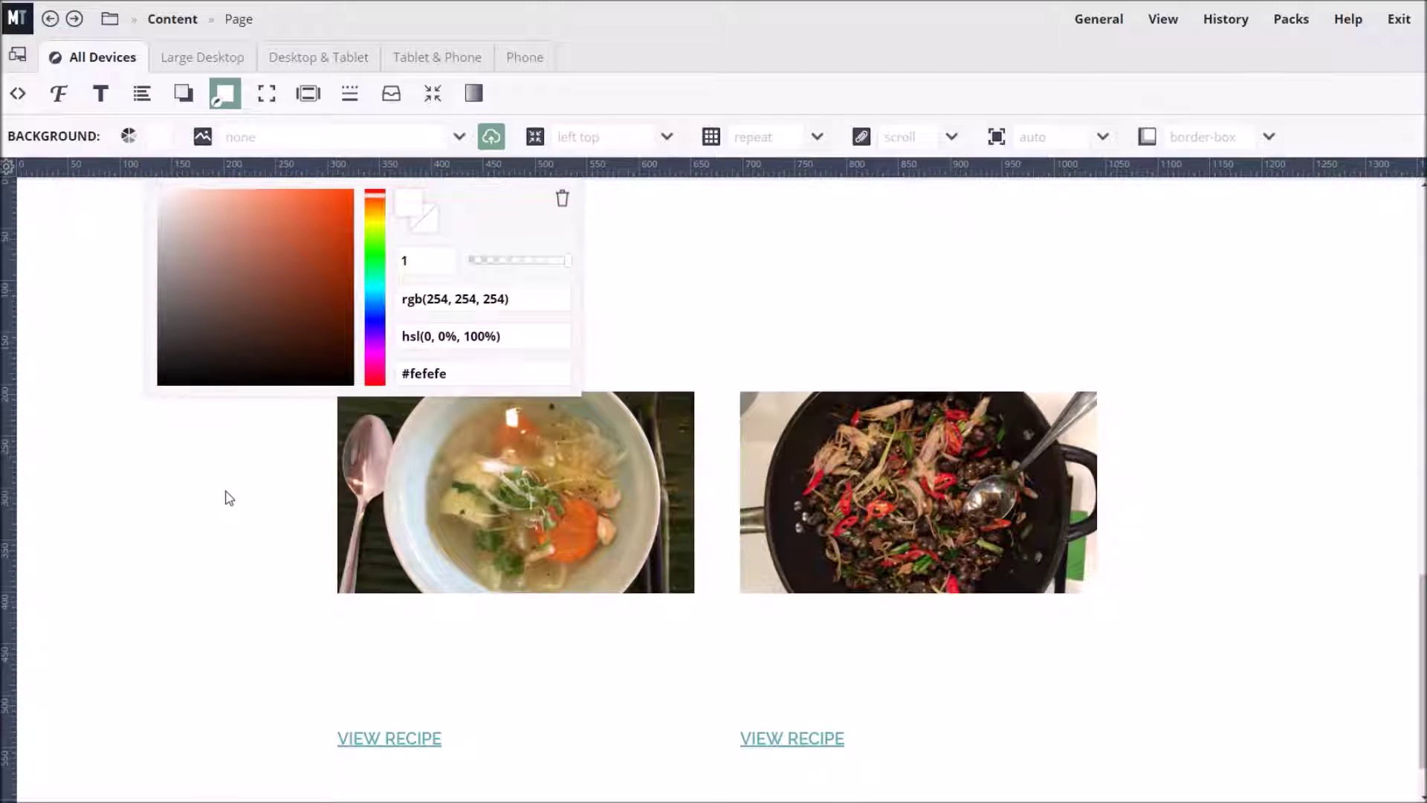
pyautogui.click(267, 139)
# Step: Change the page content's text colour from #ffffff to #302f2f
pyautogui.click(58, 93)
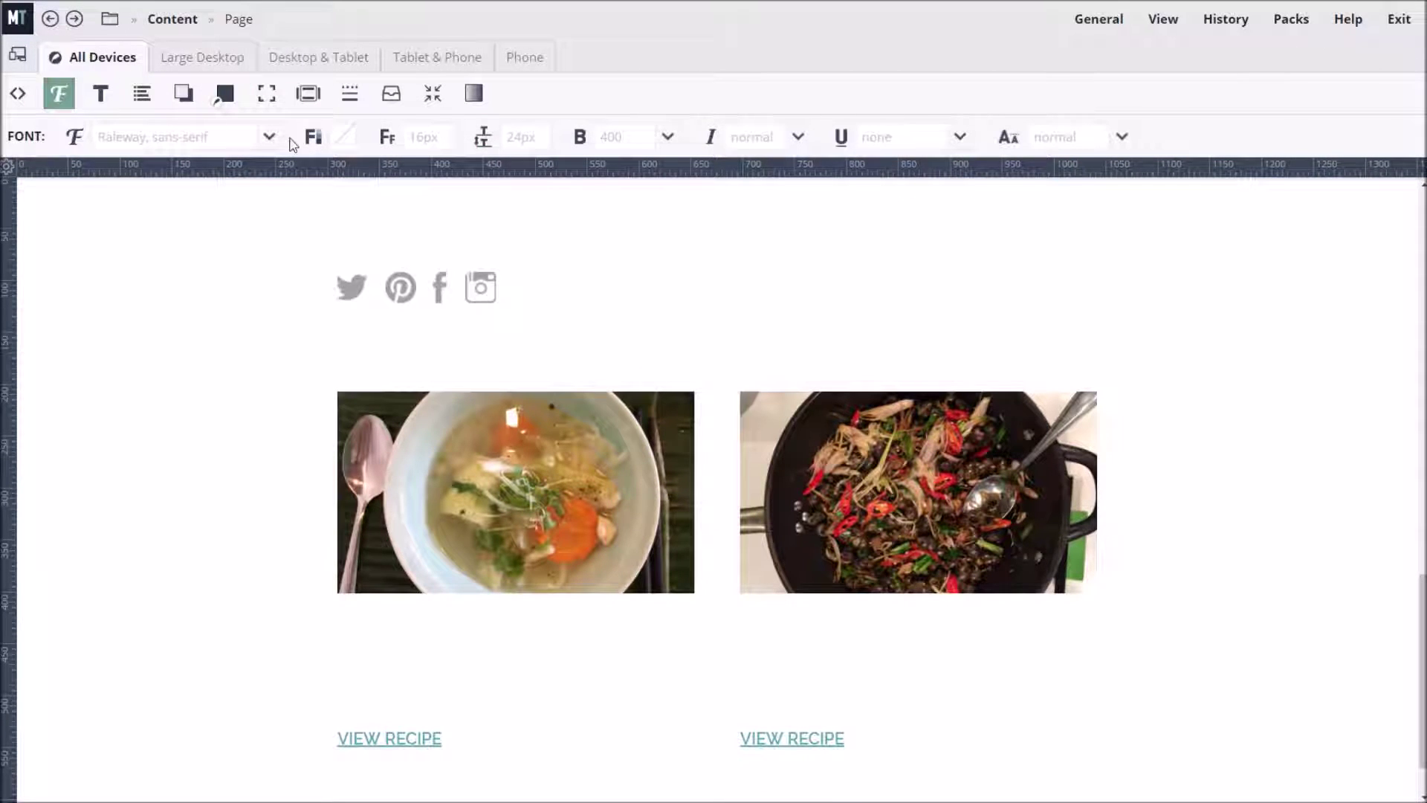
pyautogui.click(347, 139)
pyautogui.moveTo(651, 375); pyautogui.dragTo(576, 375)
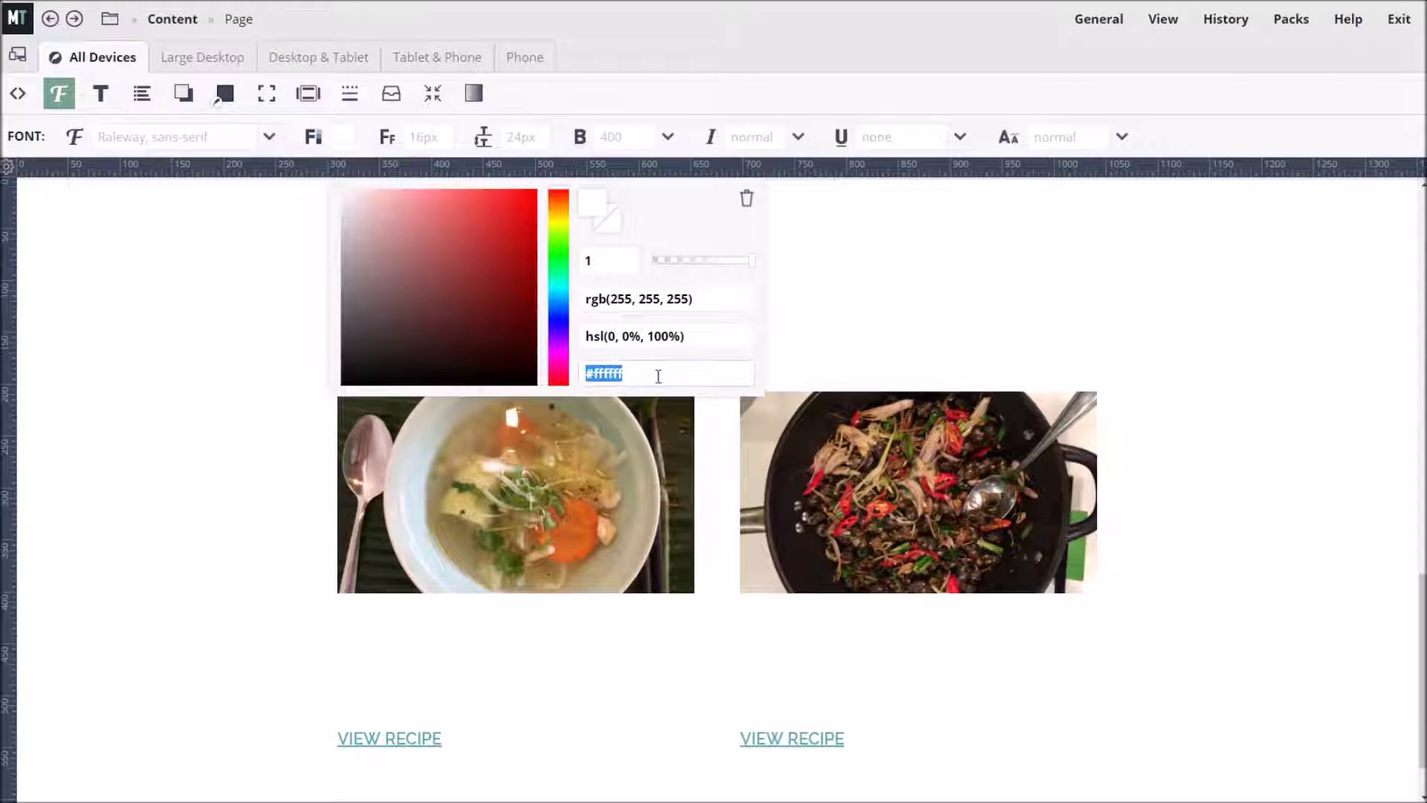
pyautogui.write('#302f2f')
pyautogui.click(895, 252)
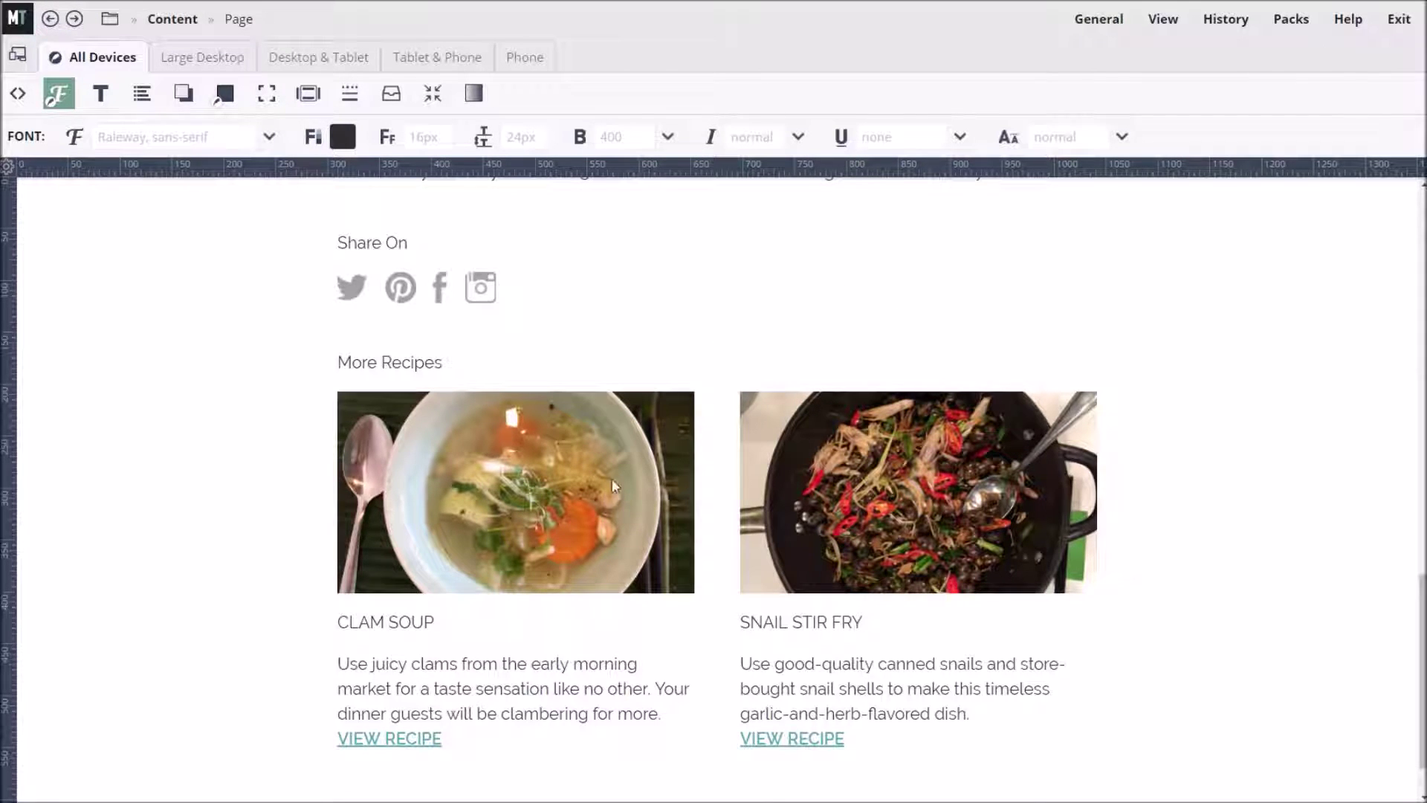
pyautogui.scroll(15, 612, 478)
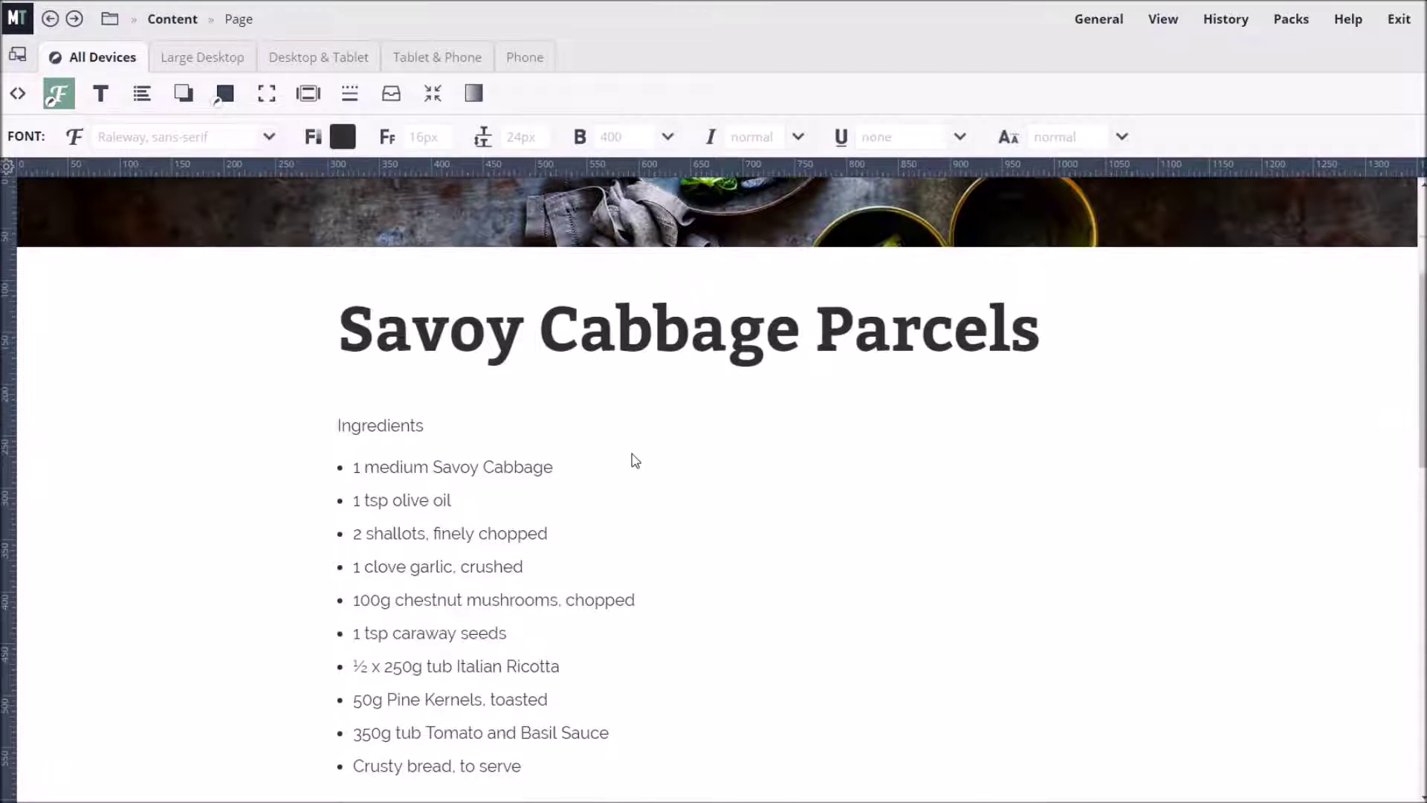
# Step: Create a 'Heading 2' selector targeting every h2 from the Ingredients heading, filed under Titles
pyautogui.scroll(-2, 635, 460)
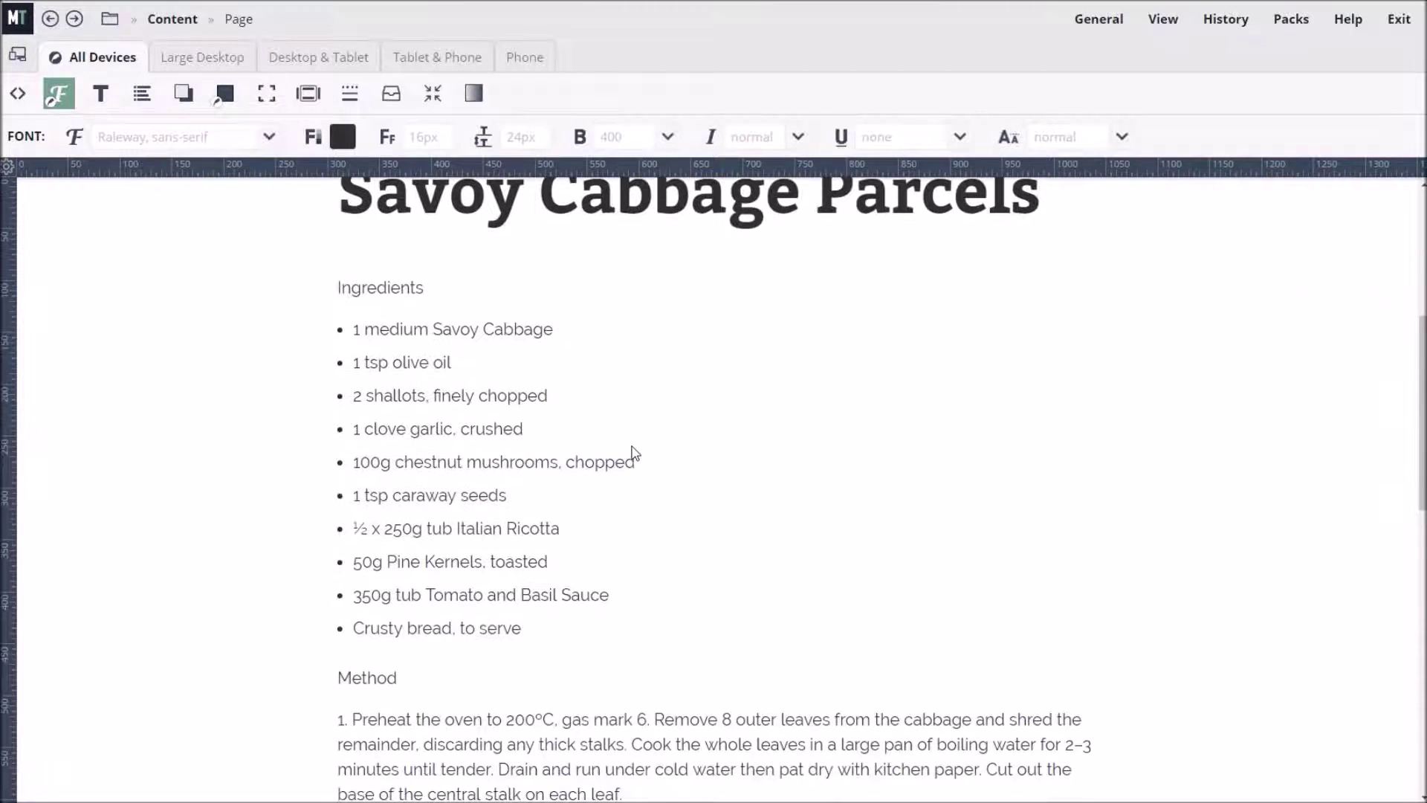
pyautogui.click(364, 289)
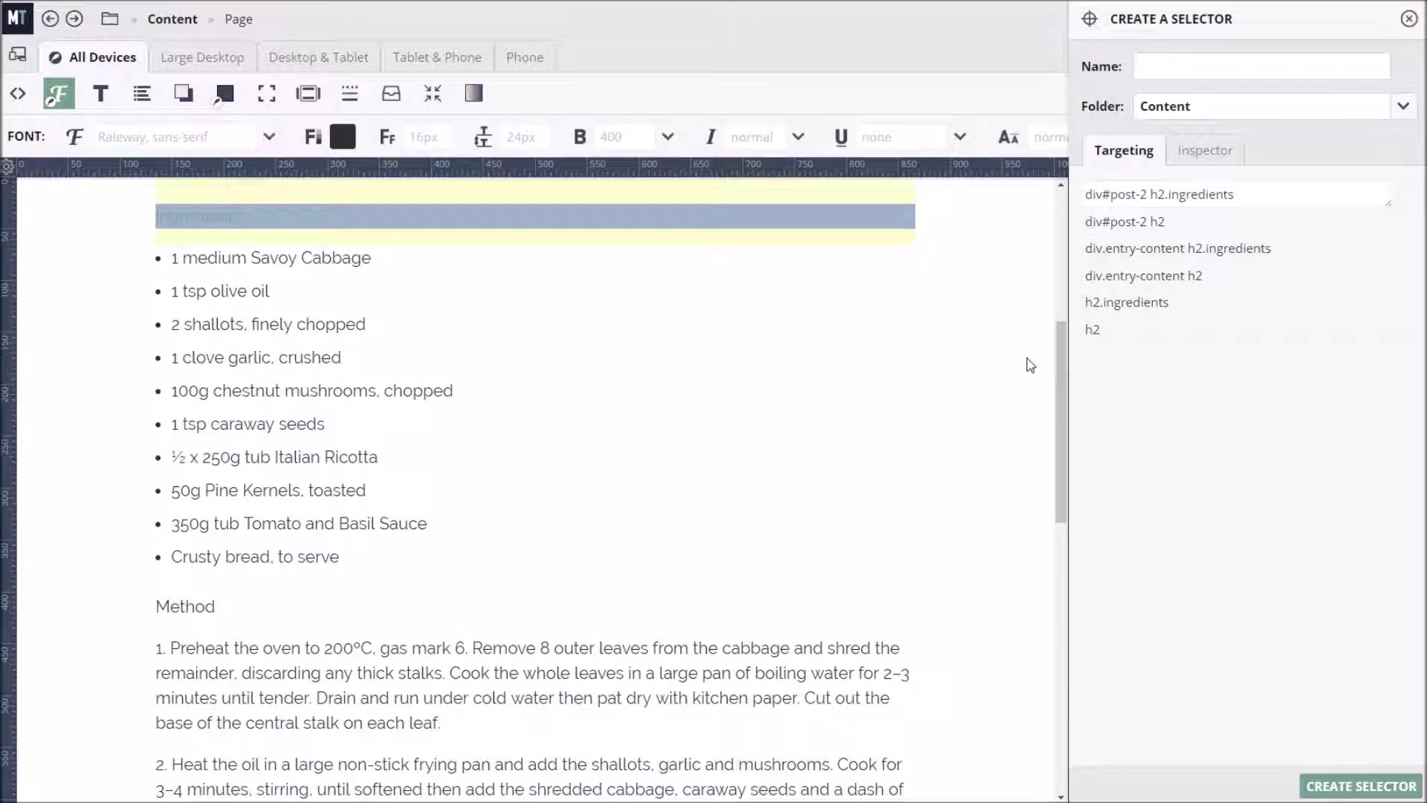
pyautogui.click(1120, 332)
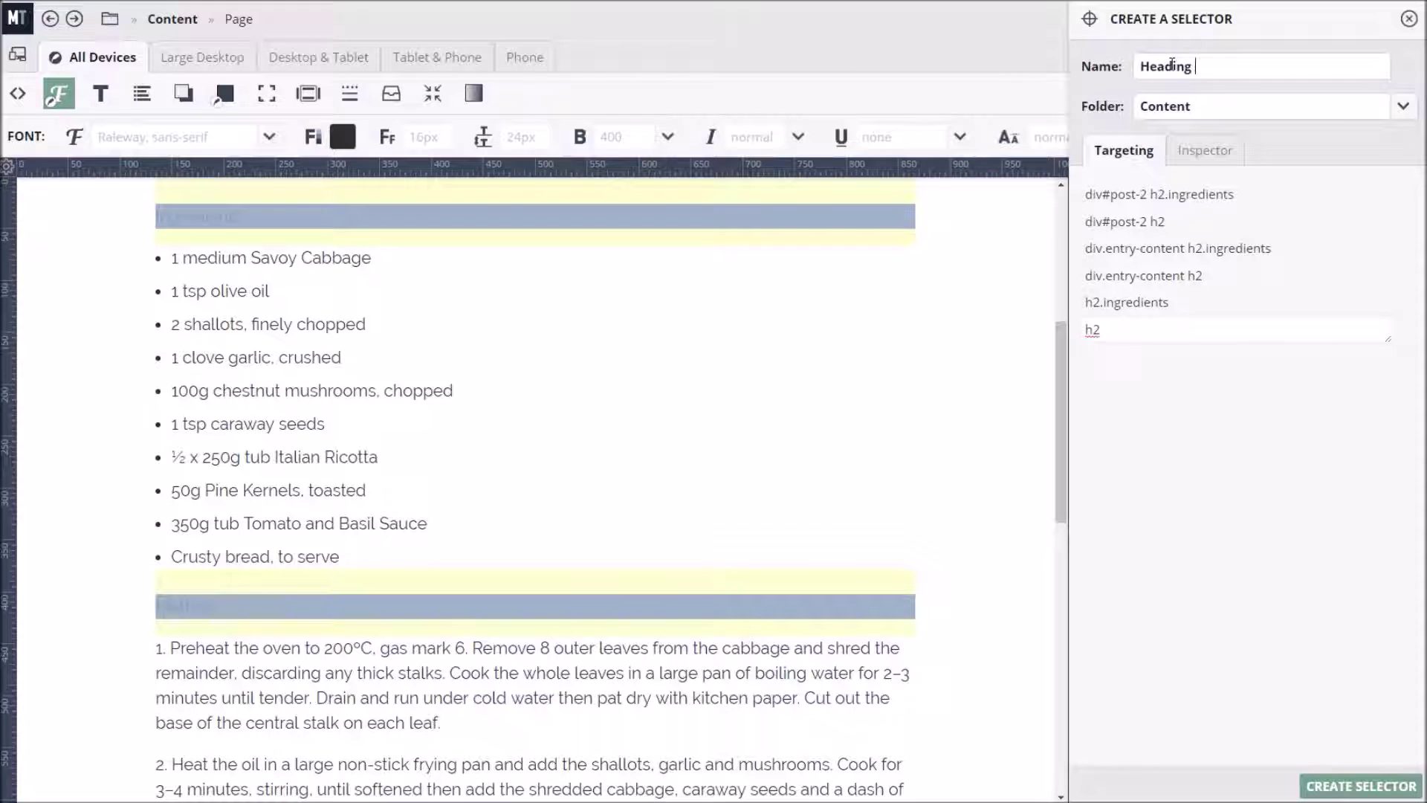
pyautogui.click(1402, 106)
pyautogui.click(1233, 404)
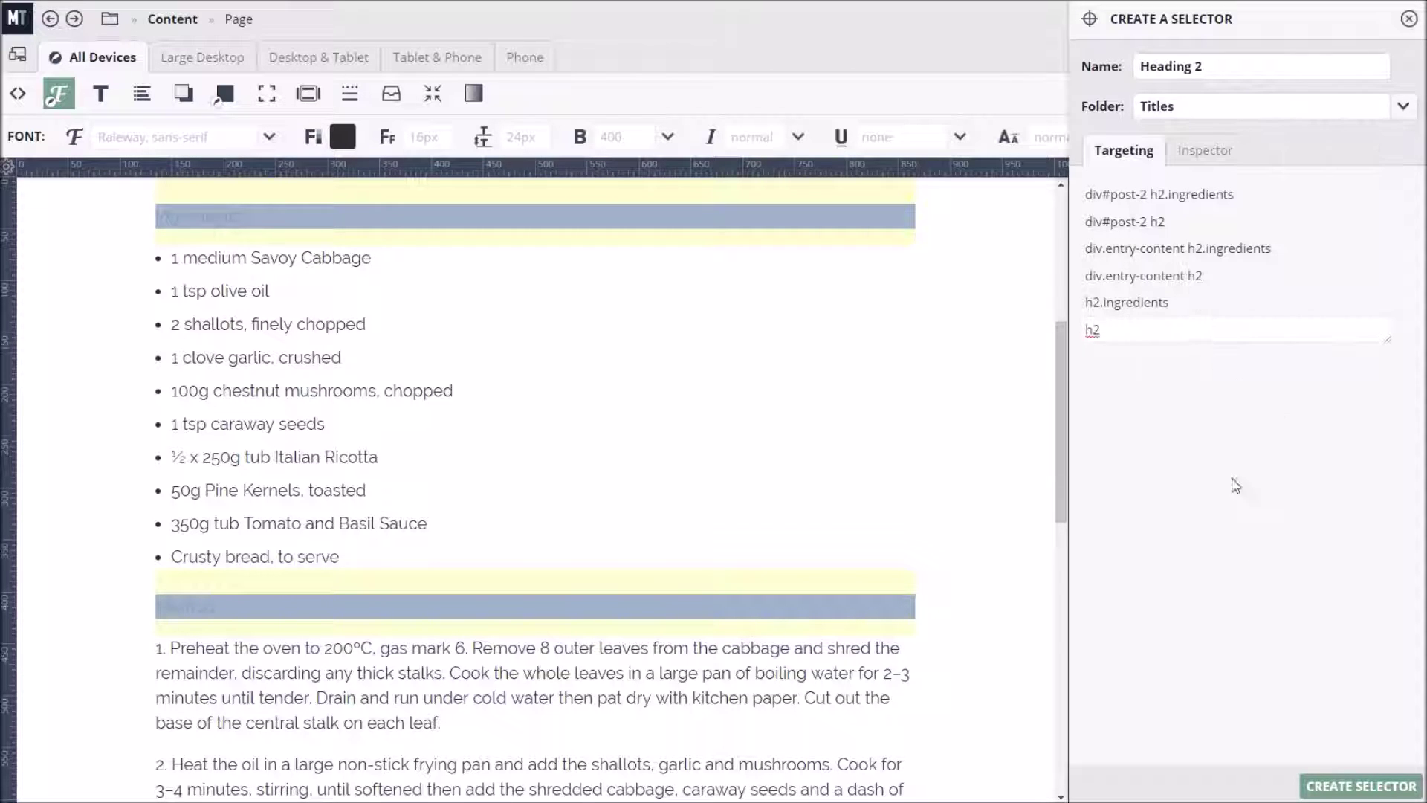
pyautogui.click(1345, 789)
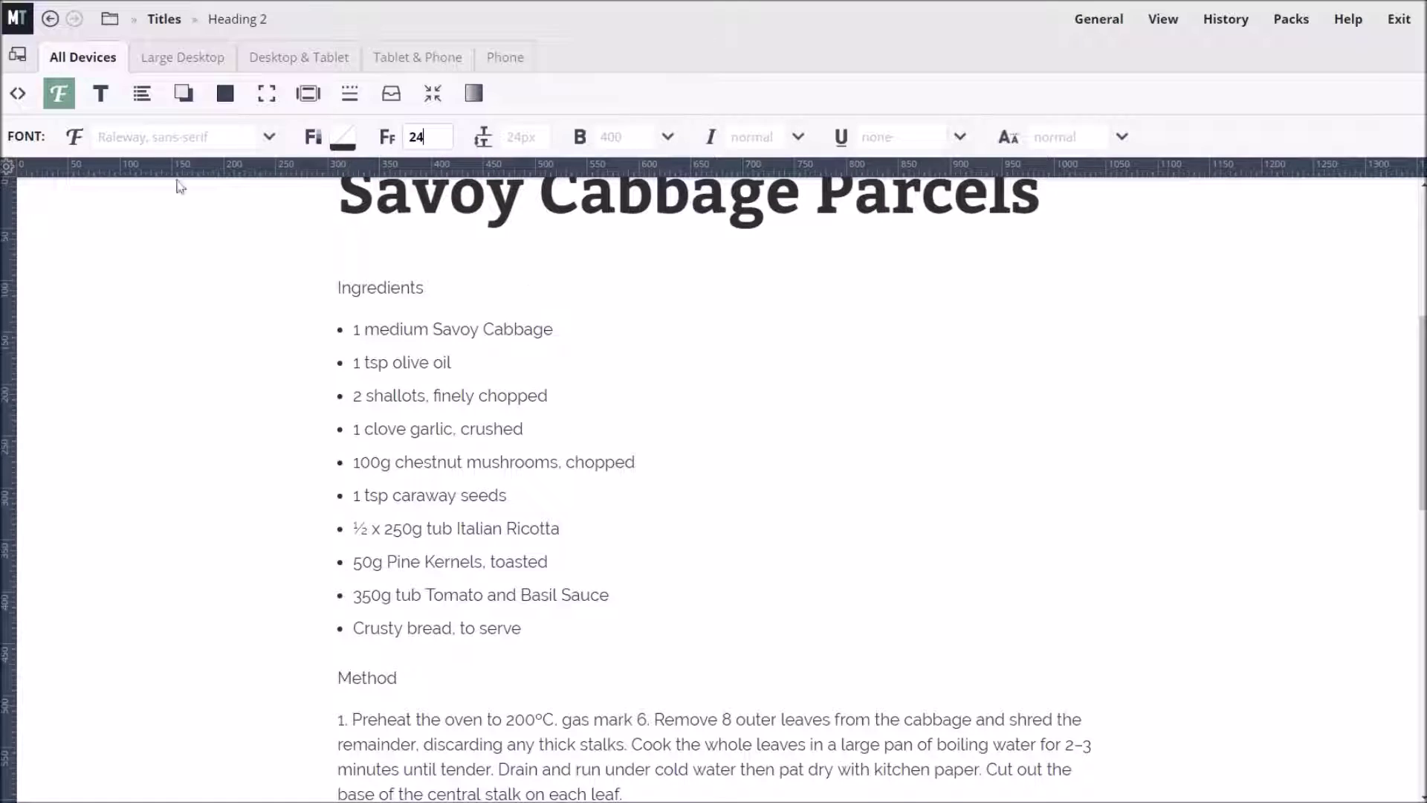
pyautogui.click(102, 97)
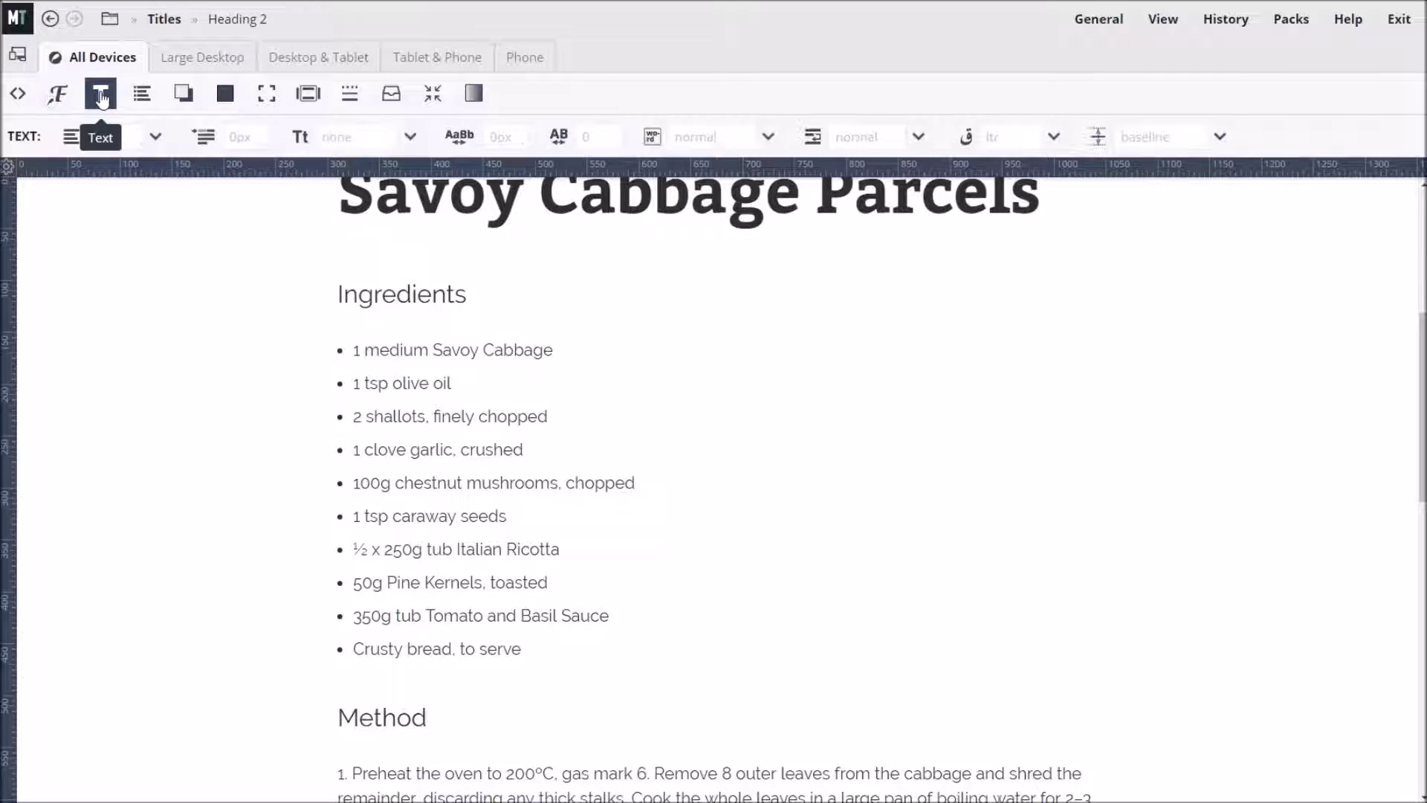
# Step: Set text-transform to uppercase for the Ingredients and Method h2 headings
pyautogui.click(410, 138)
pyautogui.click(360, 209)
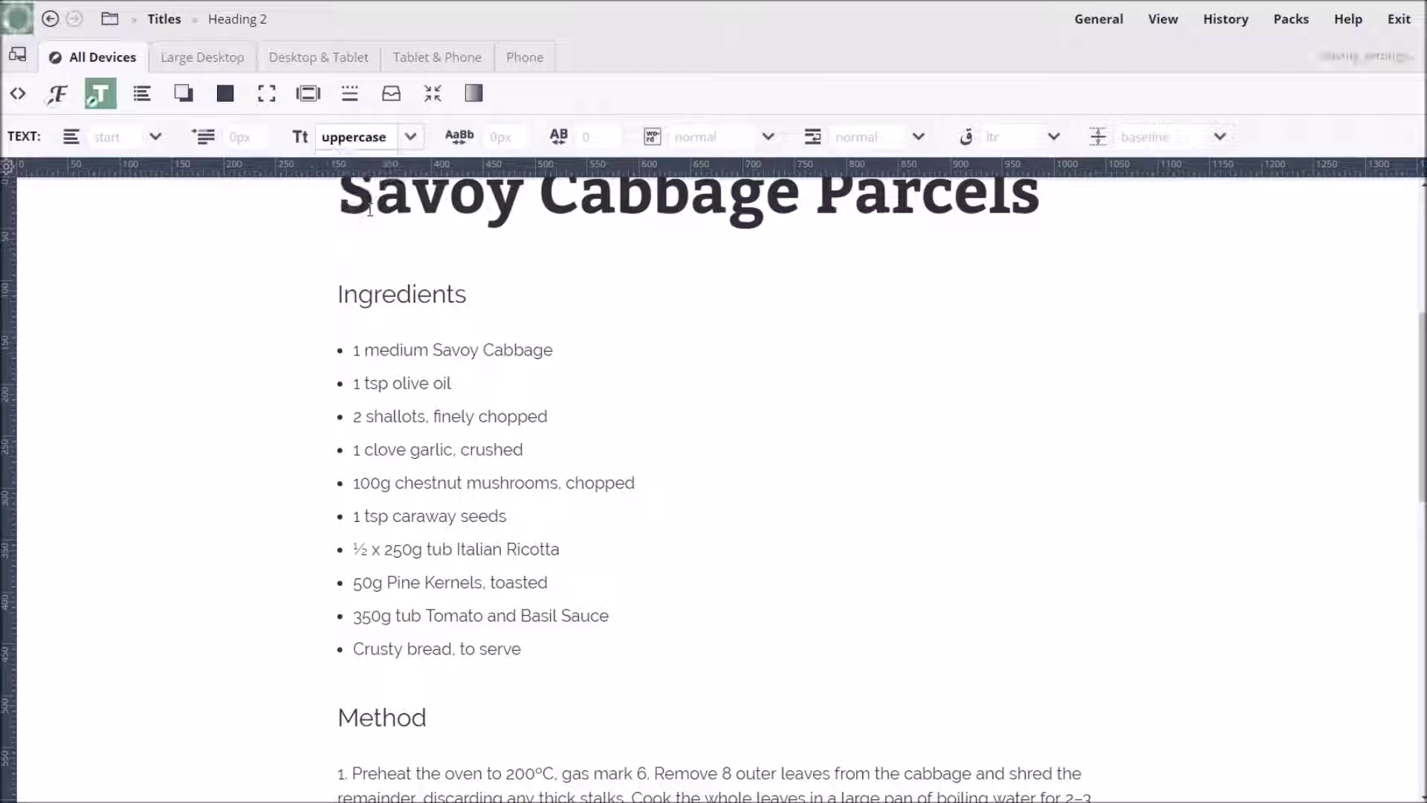
pyautogui.click(226, 99)
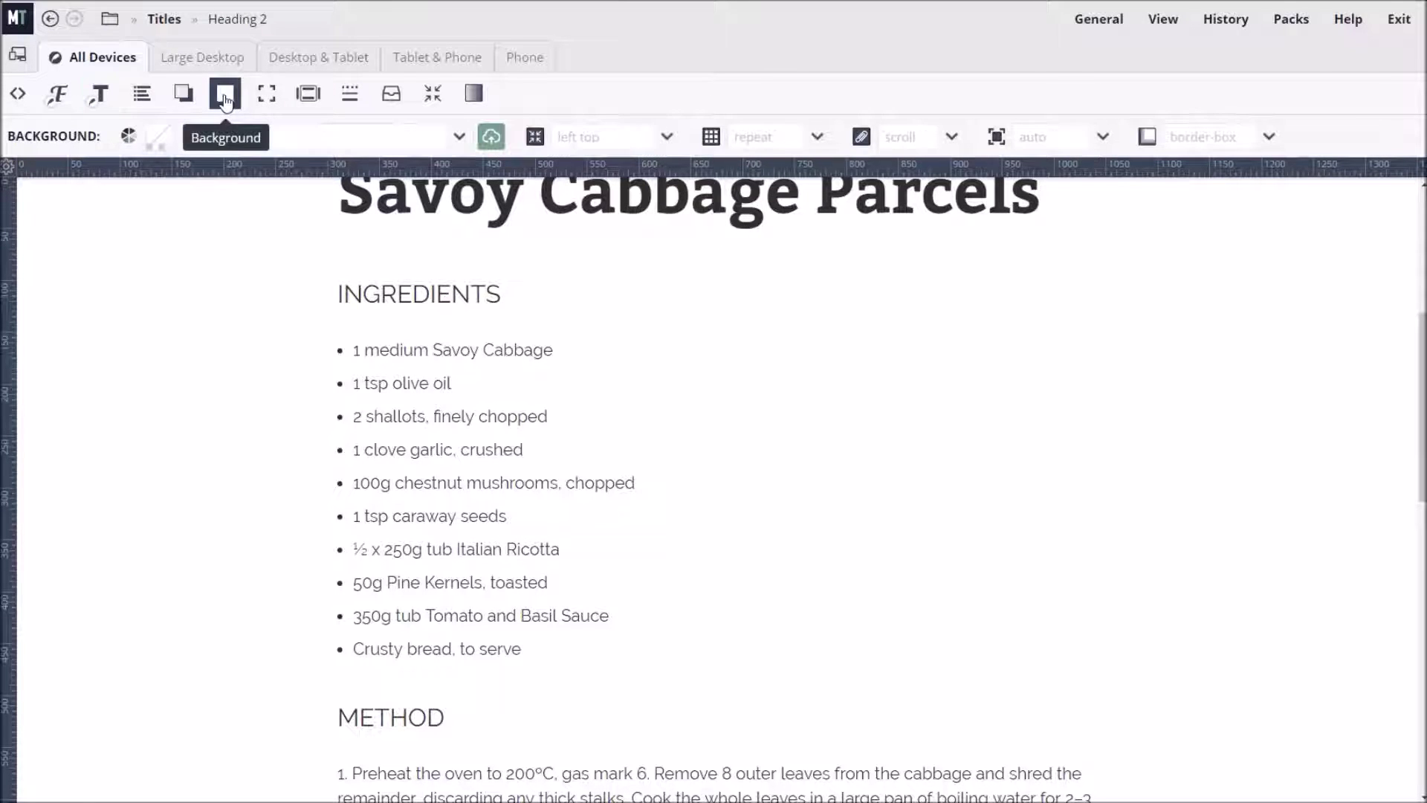
pyautogui.click(491, 138)
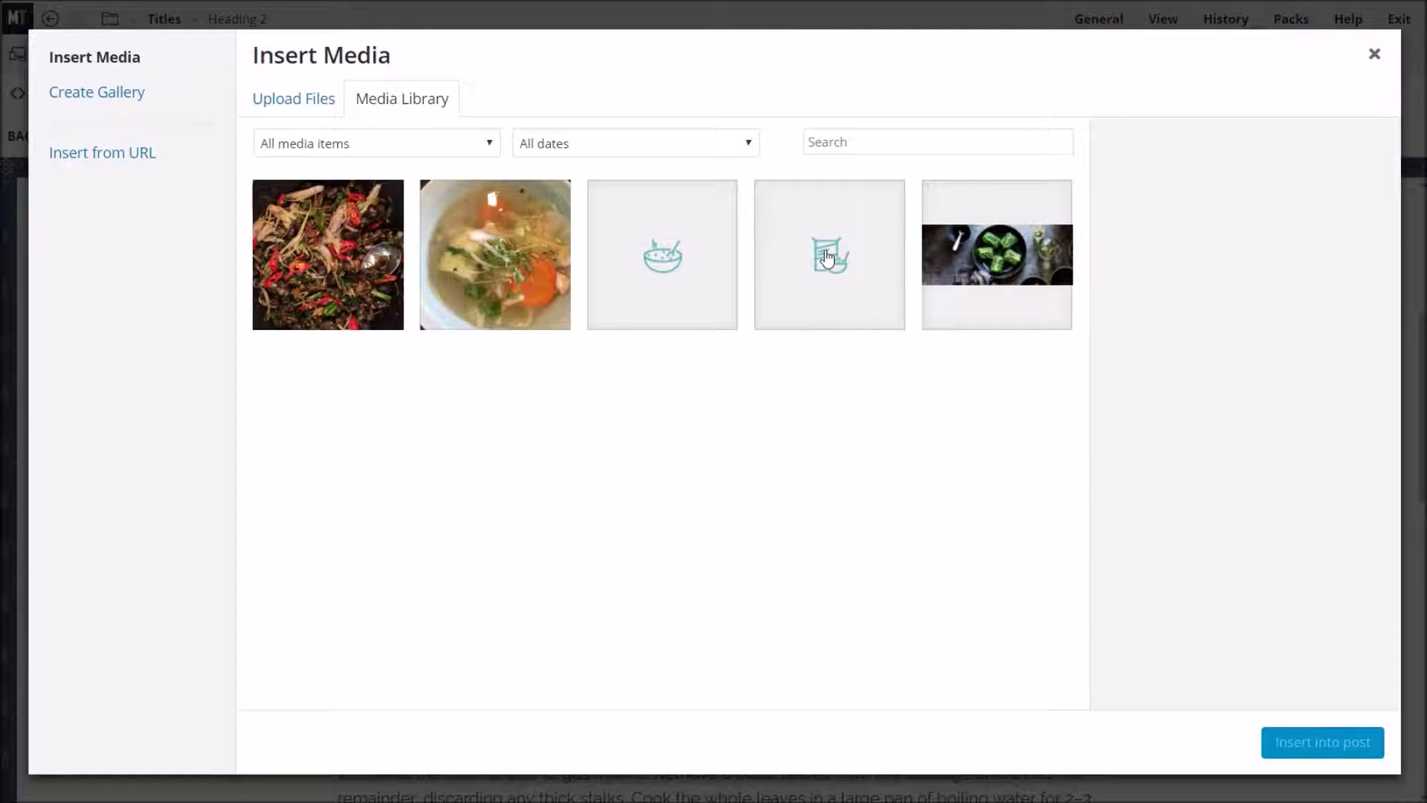
# Step: Set ingredients.png from the Media Library as the h2 background, with no-repeat
pyautogui.click(827, 257)
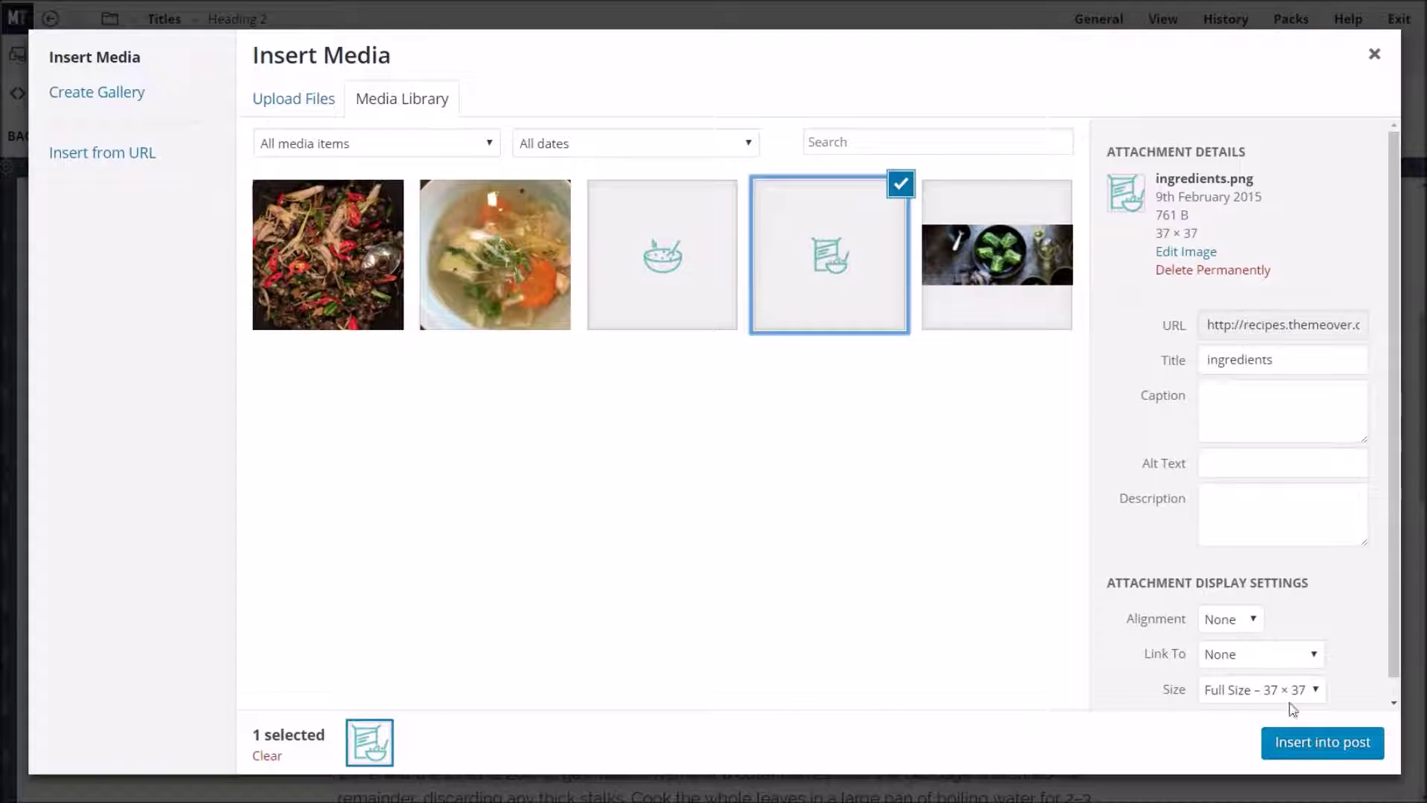
pyautogui.click(1321, 745)
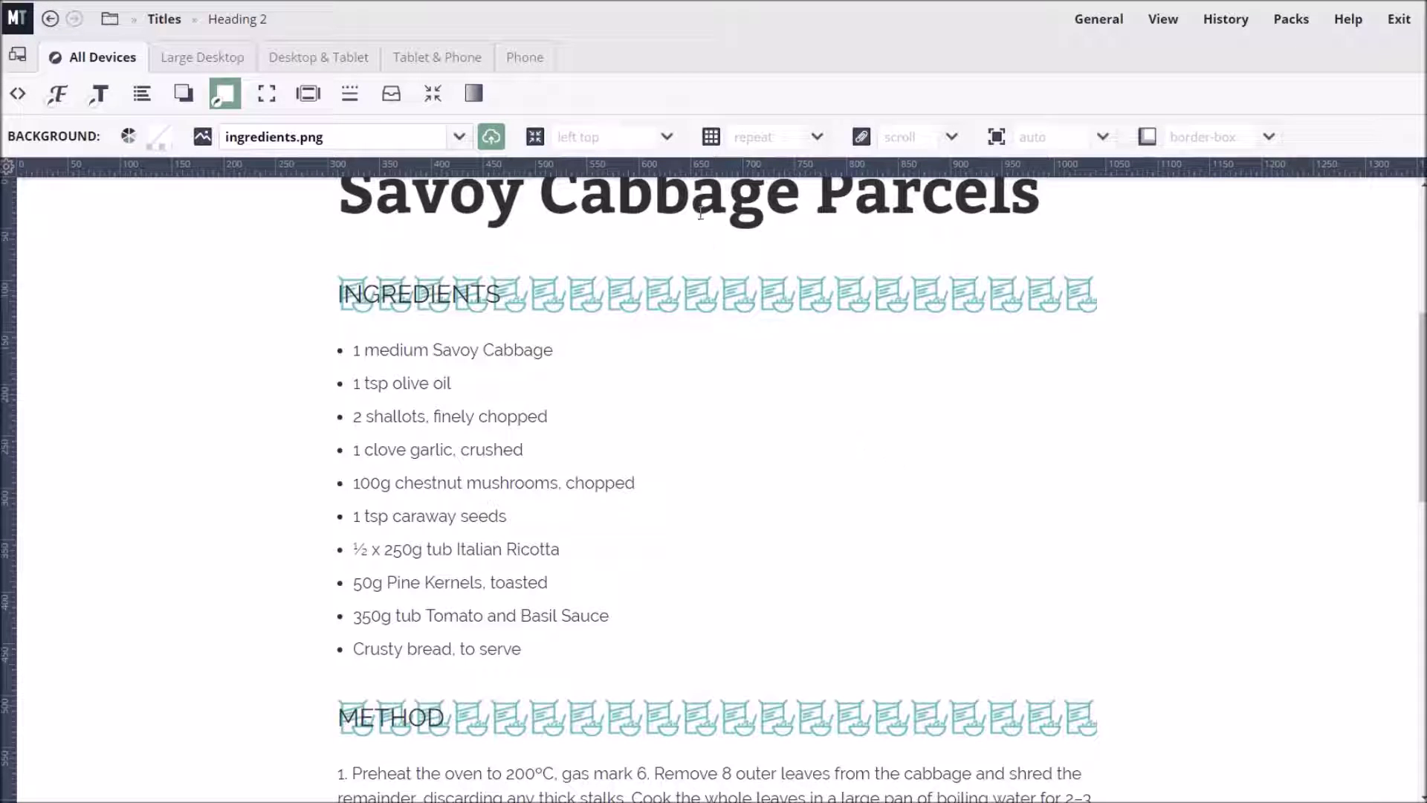
pyautogui.click(820, 137)
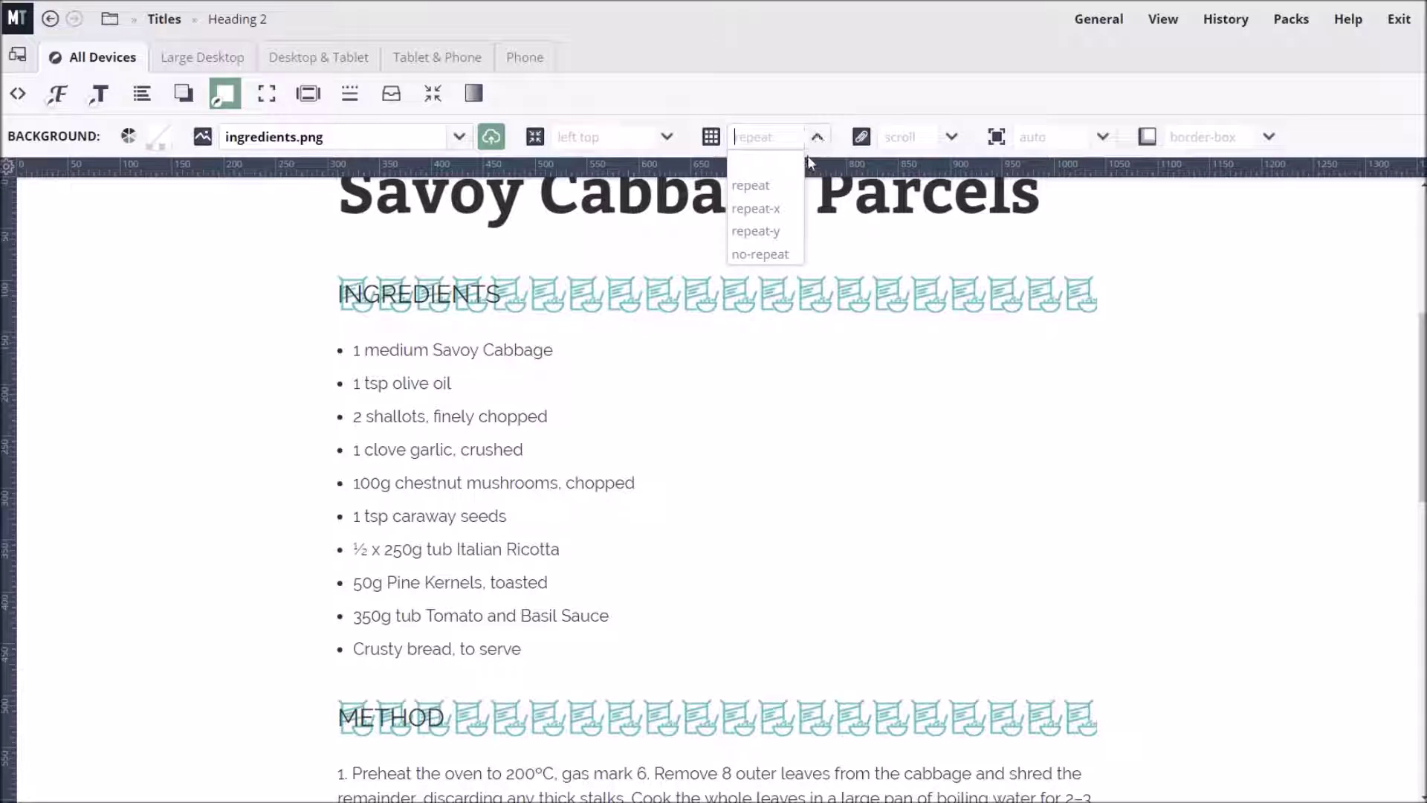
pyautogui.click(772, 258)
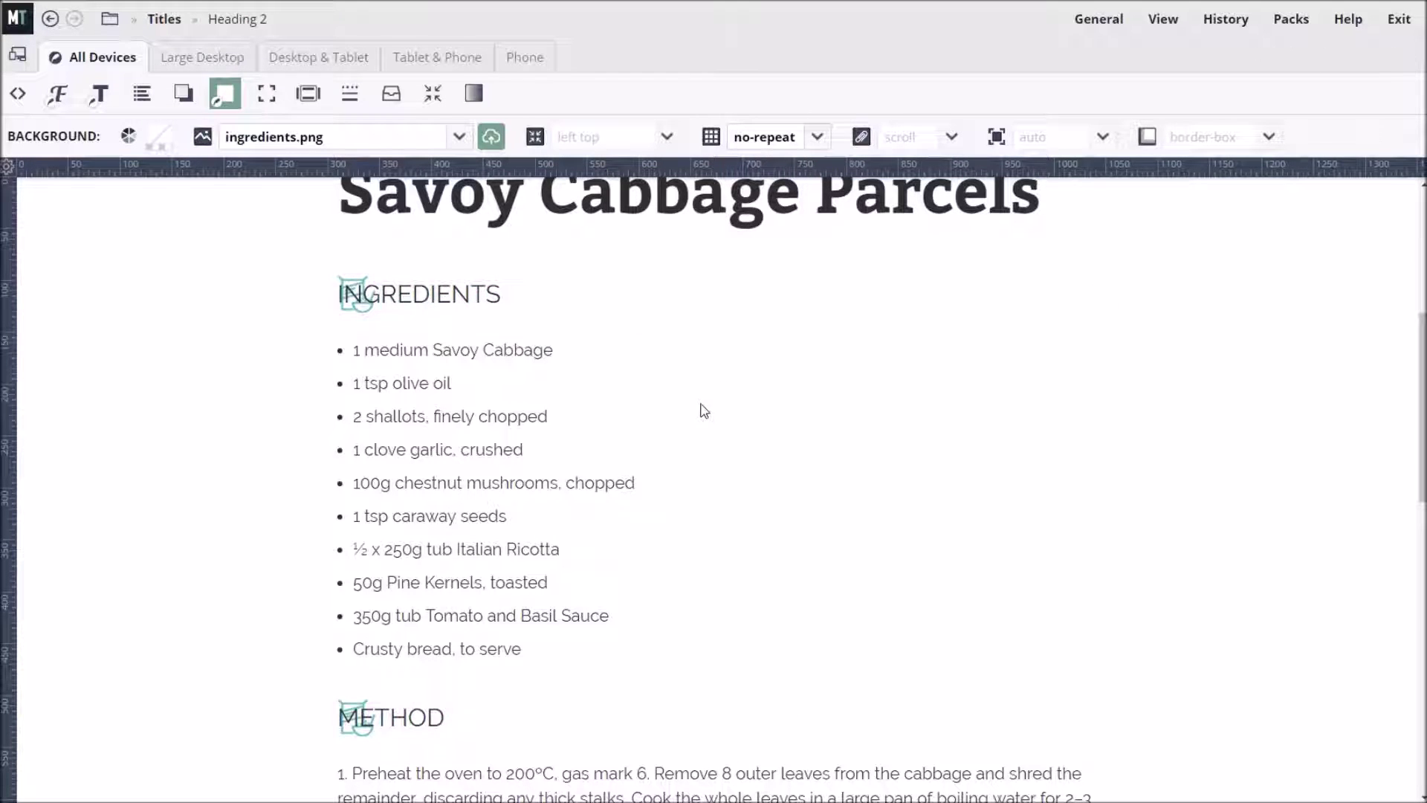
# Step: Give the h2 headings 50px left padding so the text clears the icon
pyautogui.click(307, 93)
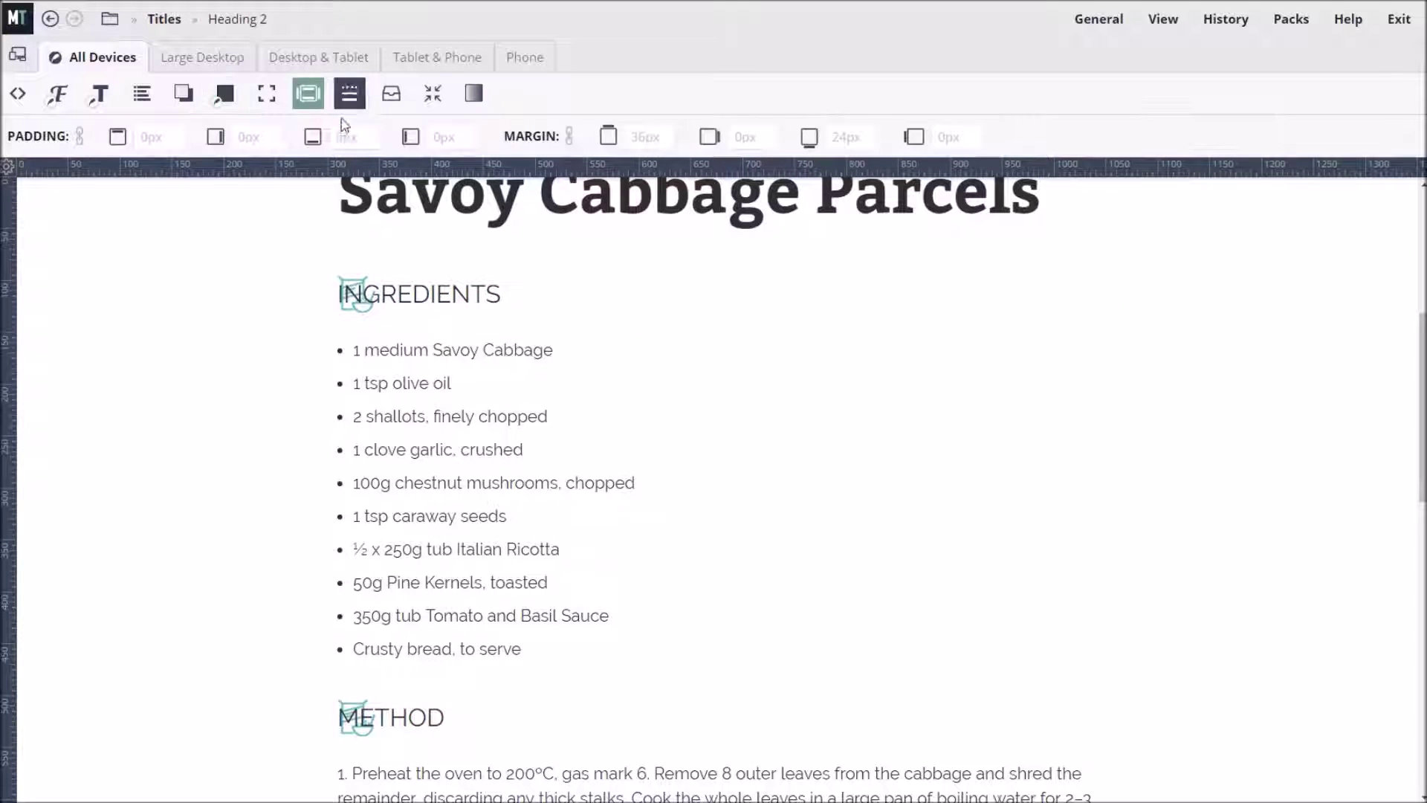
pyautogui.write('50')
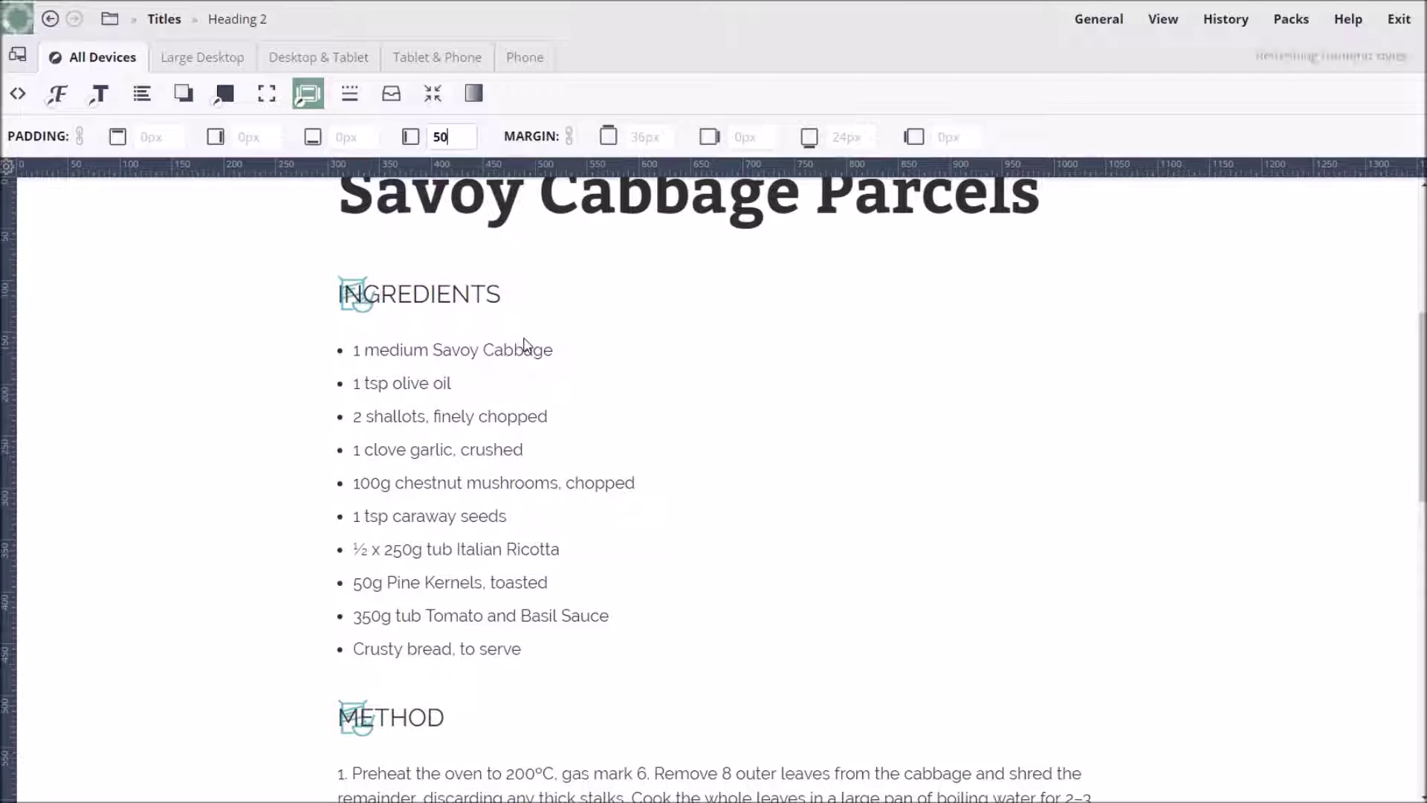
pyautogui.press('Return')
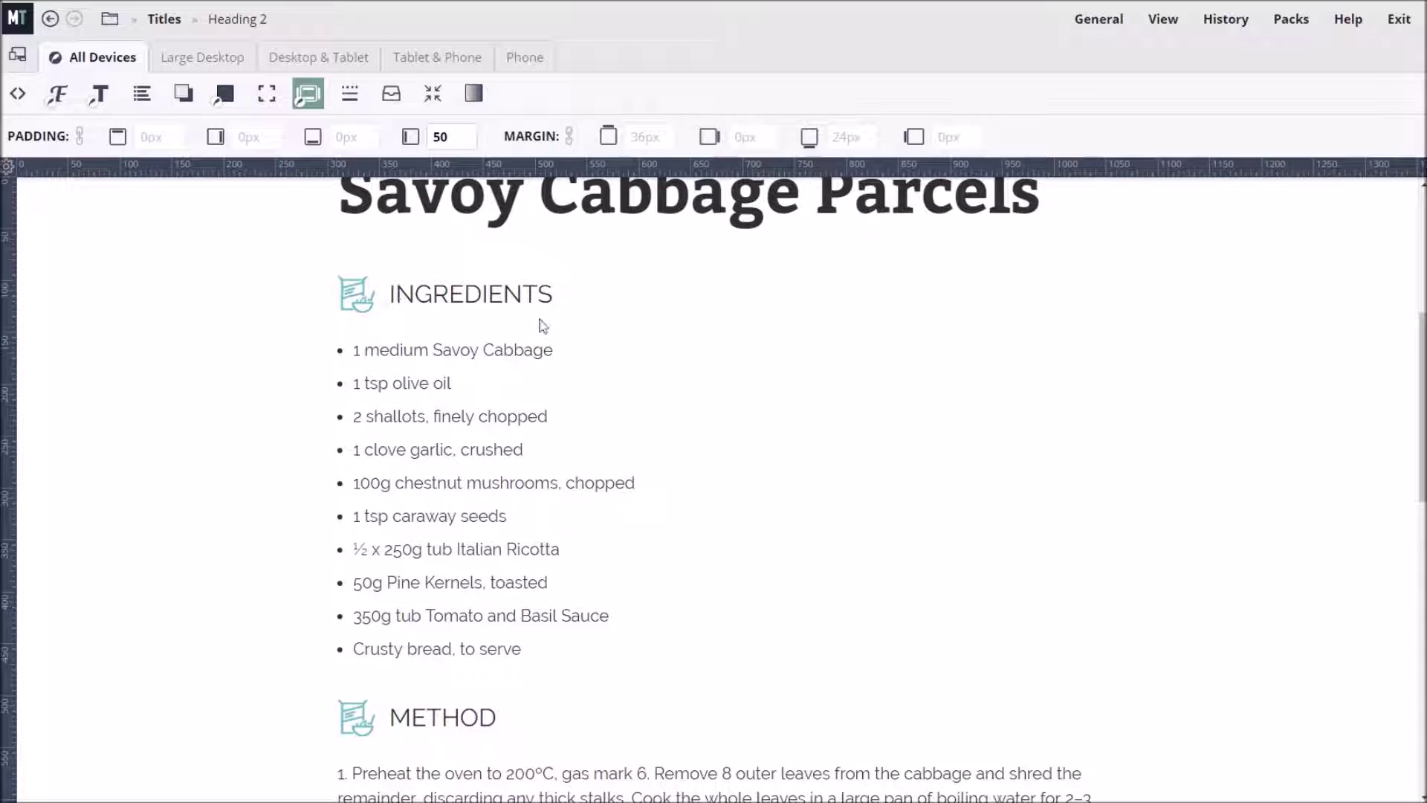
pyautogui.scroll(-2, 615, 358)
pyautogui.scroll(1, 617, 361)
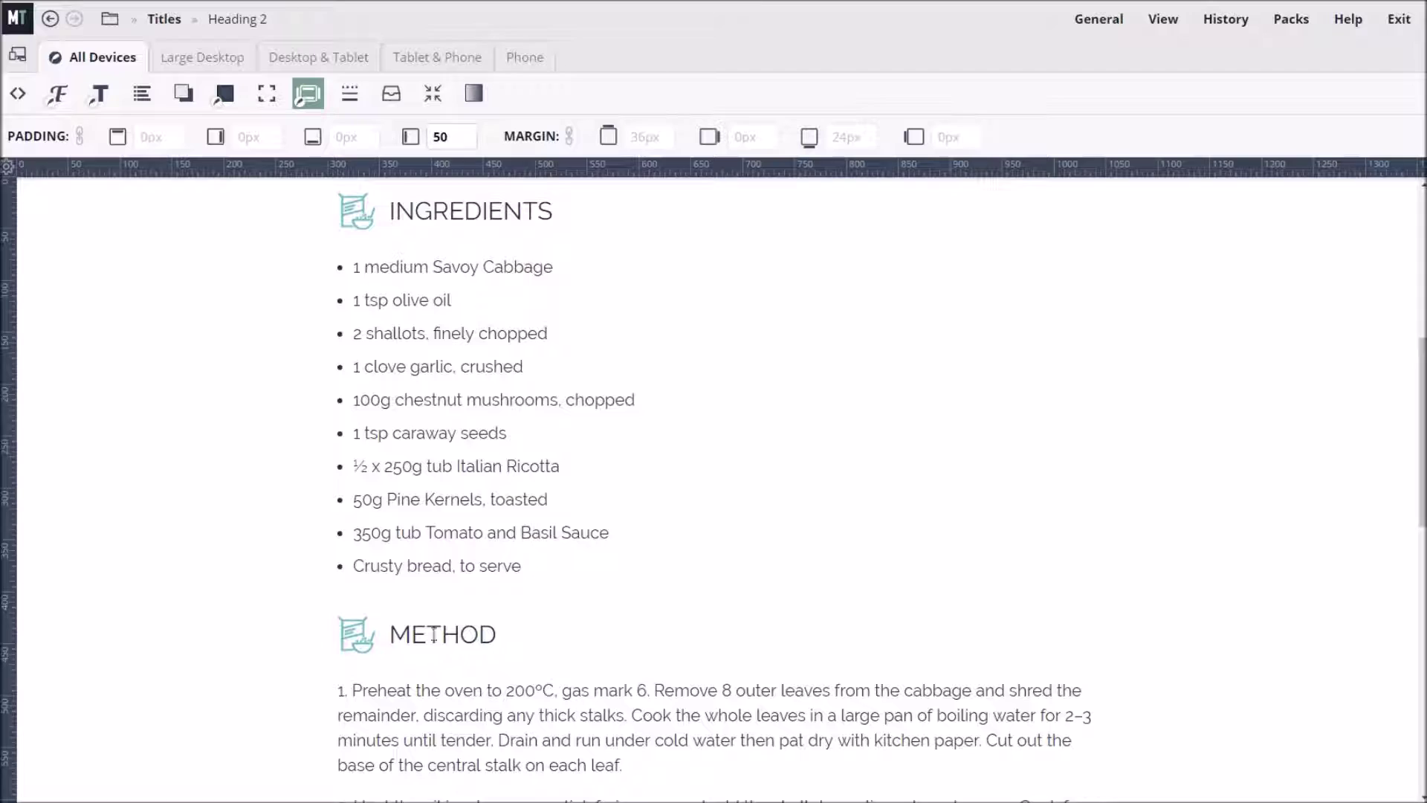
# Step: Create a new selector named 'Method Heading 2' for the METHOD heading
pyautogui.click(434, 633)
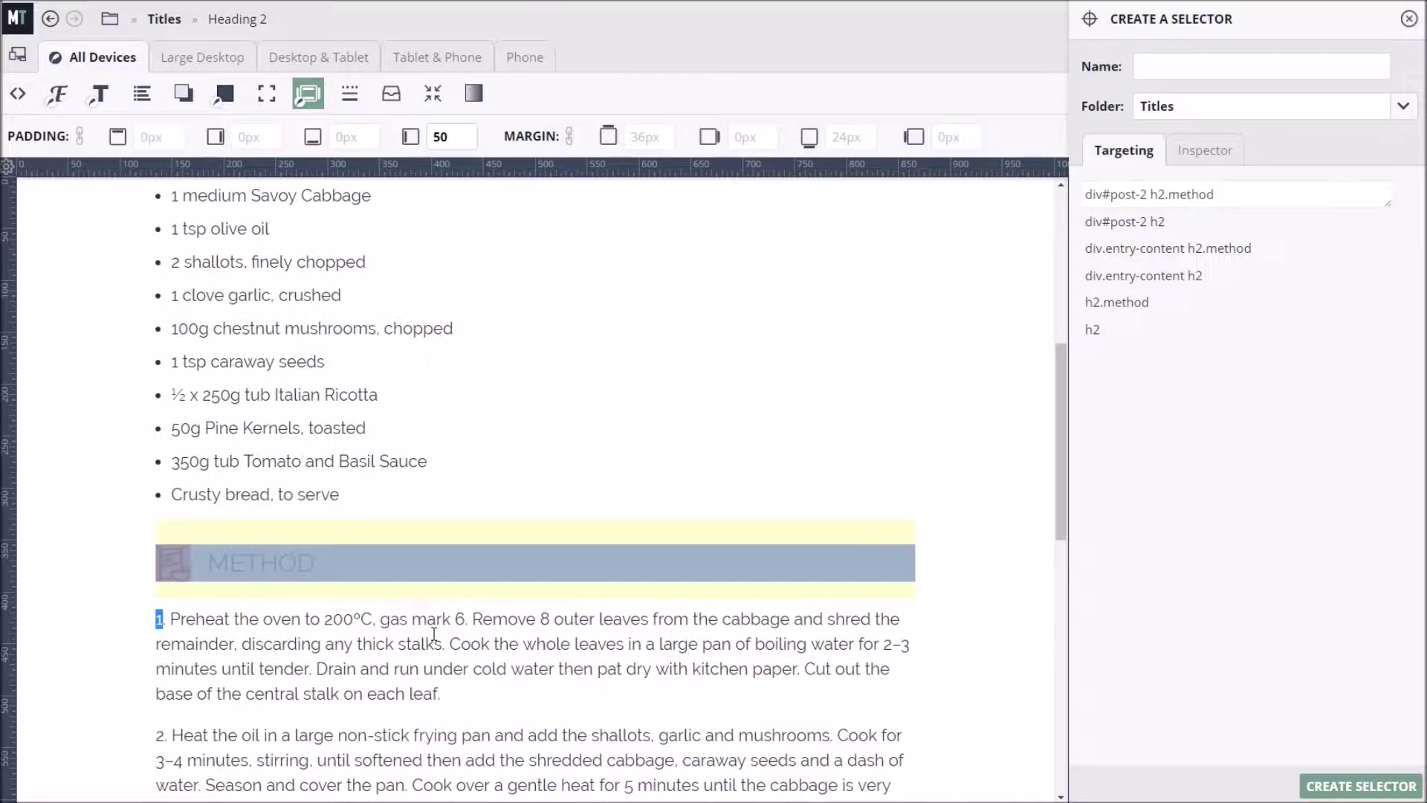
pyautogui.click(1189, 75)
pyautogui.write('Method He')
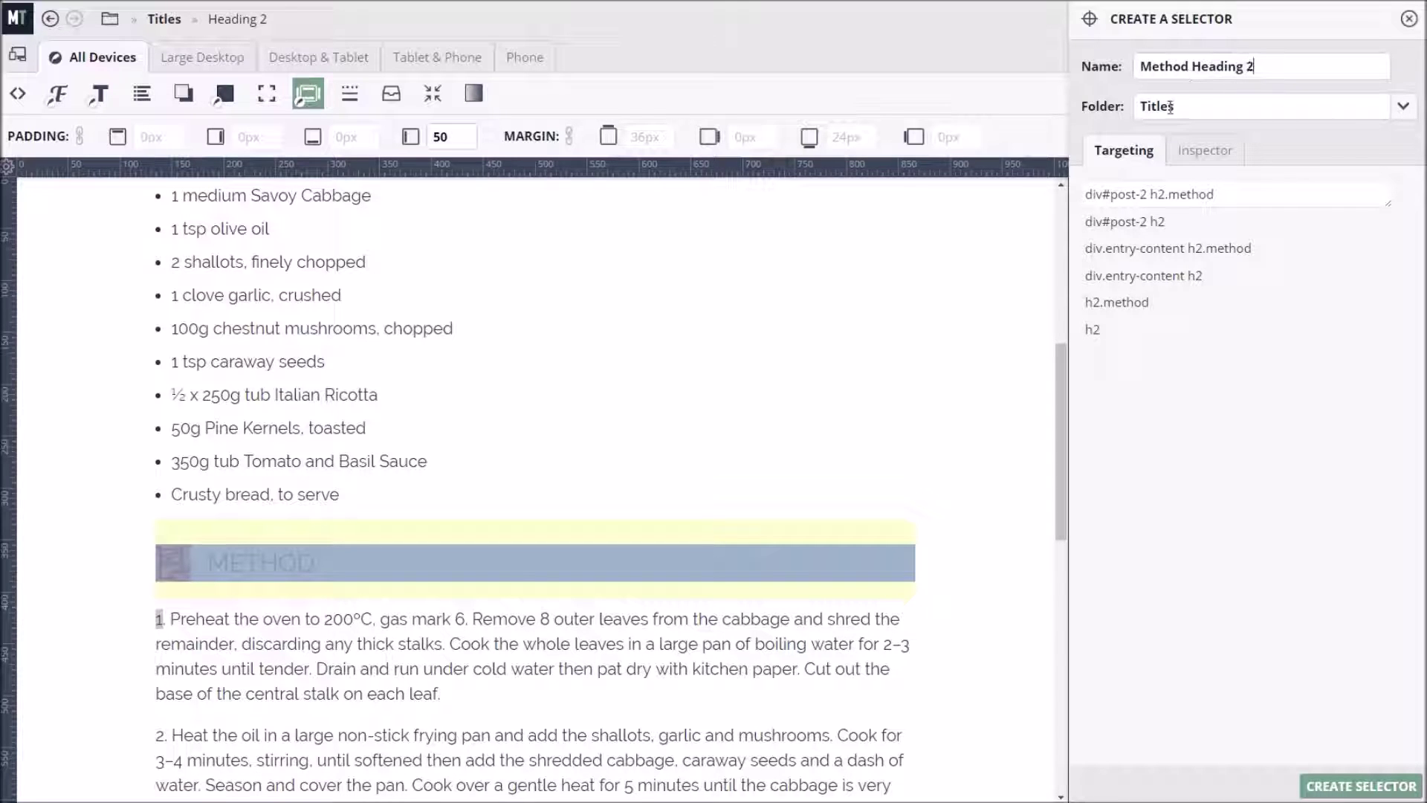
pyautogui.write('ading 2')
pyautogui.click(1361, 785)
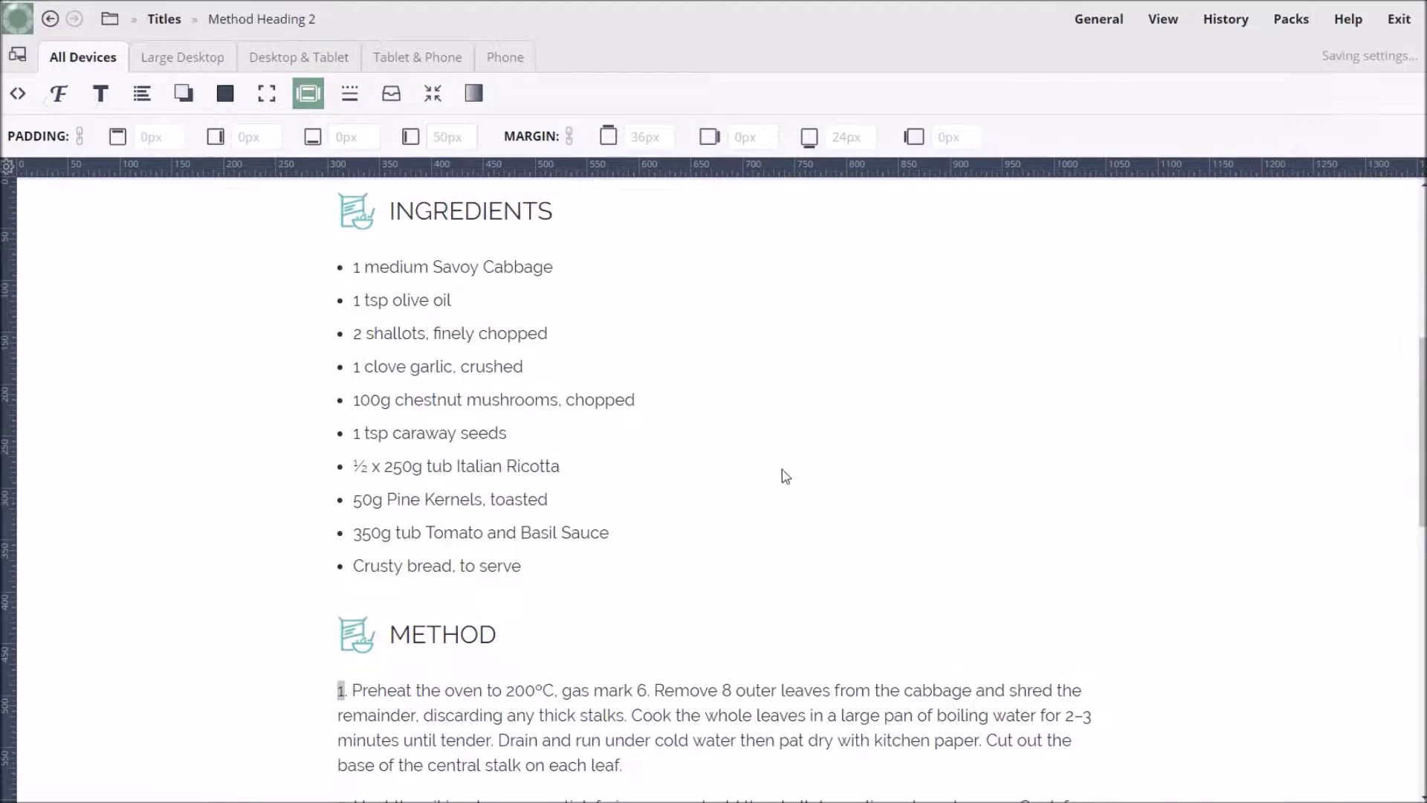
# Step: Set method.png from the Media Library as the Method heading's background image
pyautogui.click(225, 95)
pyautogui.click(490, 139)
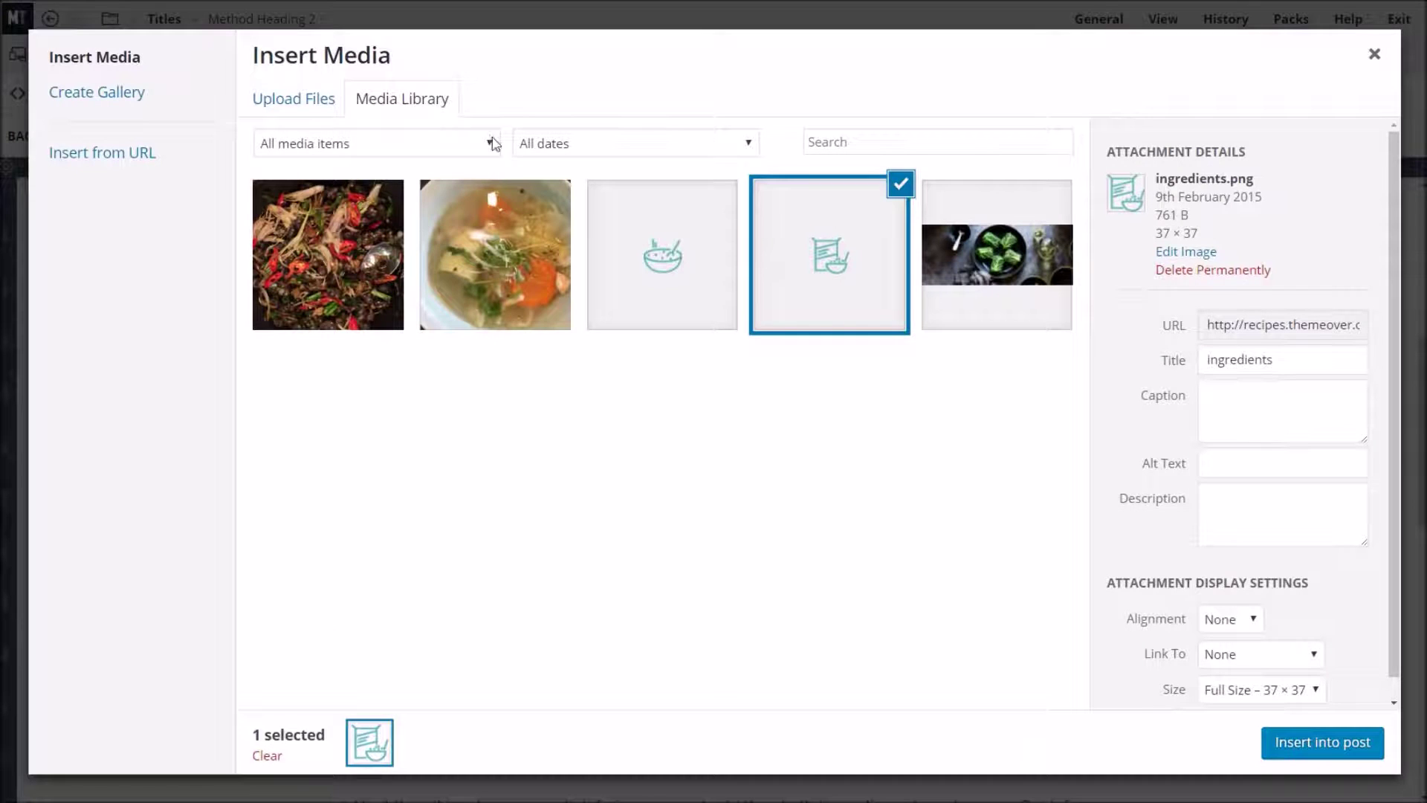
pyautogui.click(702, 262)
pyautogui.click(1328, 746)
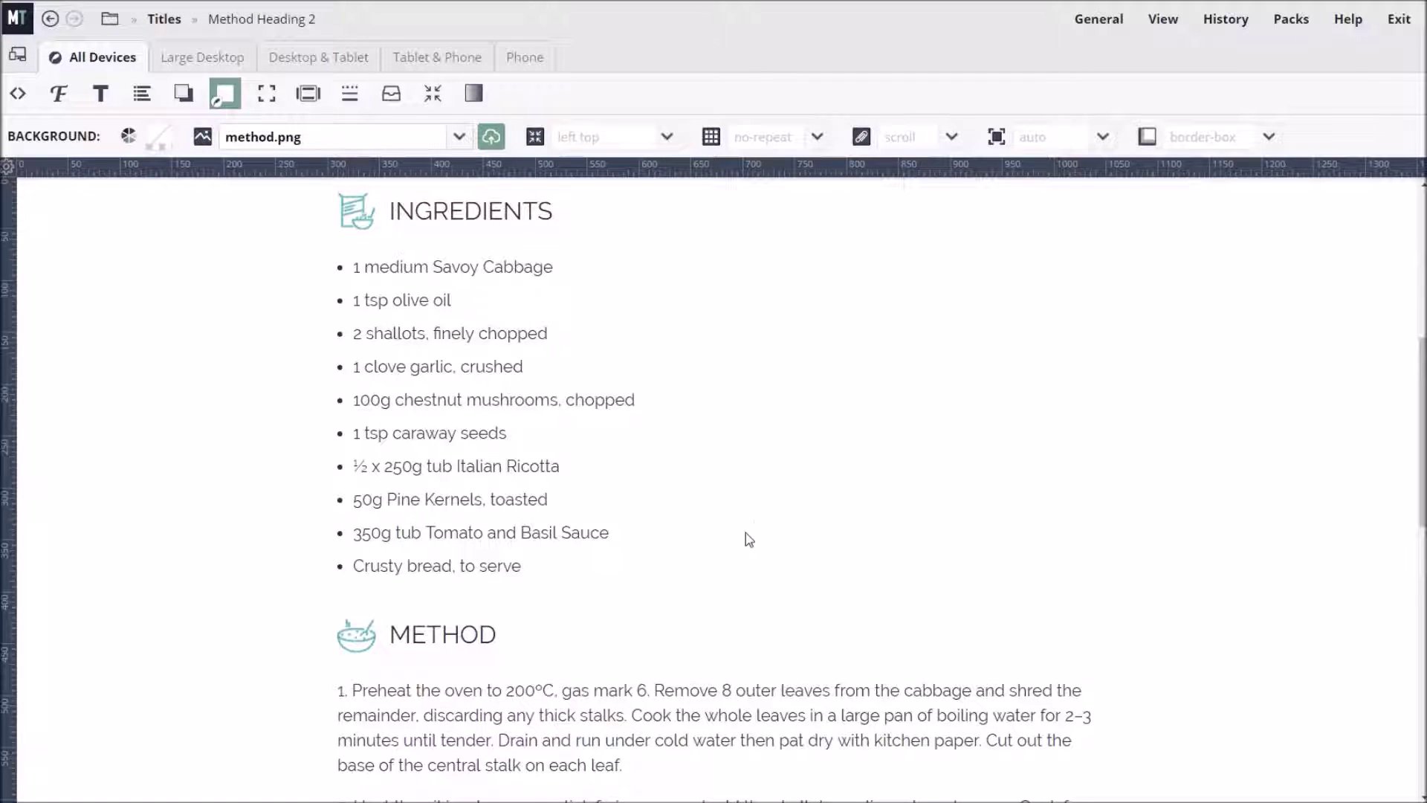
pyautogui.scroll(7, 778, 532)
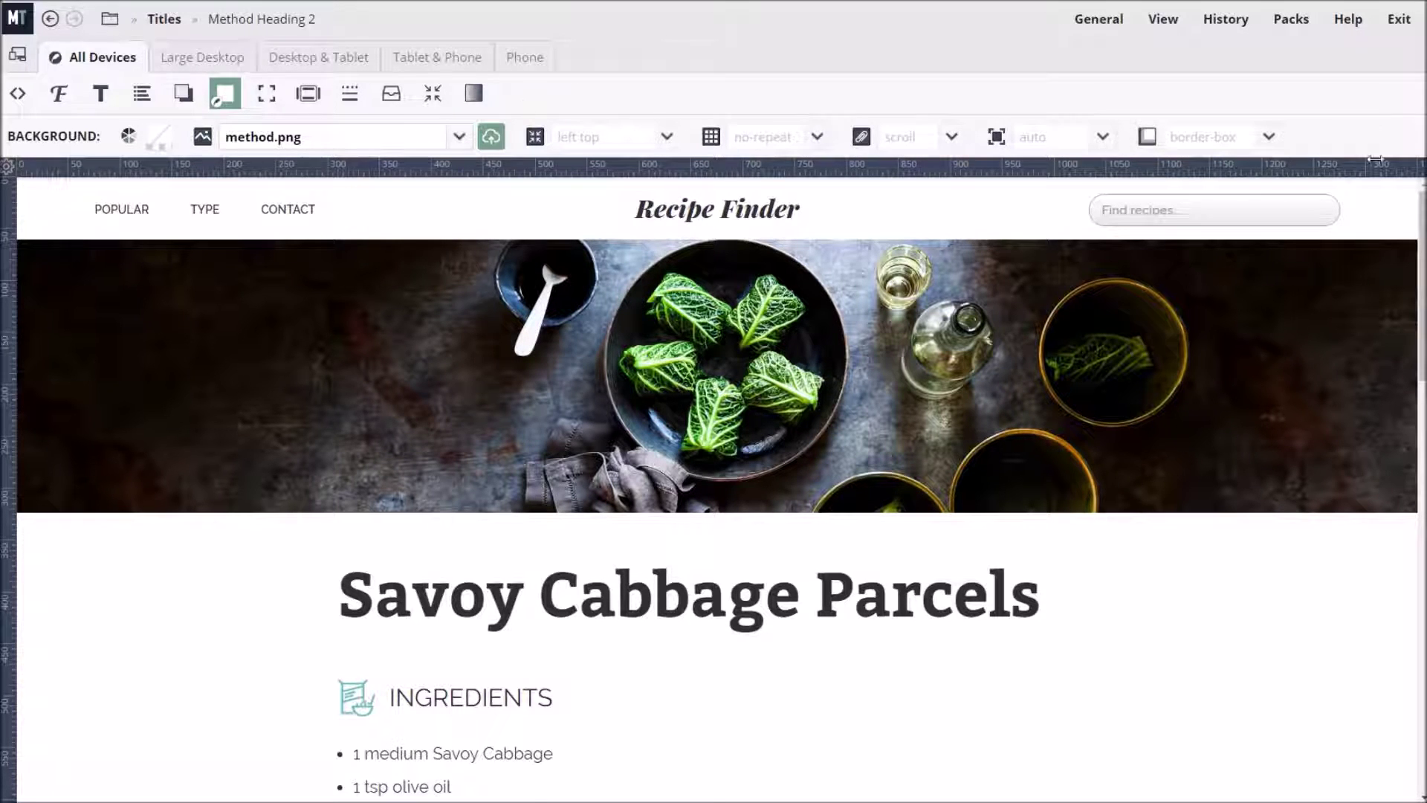
# Step: Drag the preview's width handle to narrow the recipe page to phone width
pyautogui.moveTo(1376, 165); pyautogui.dragTo(427, 166)
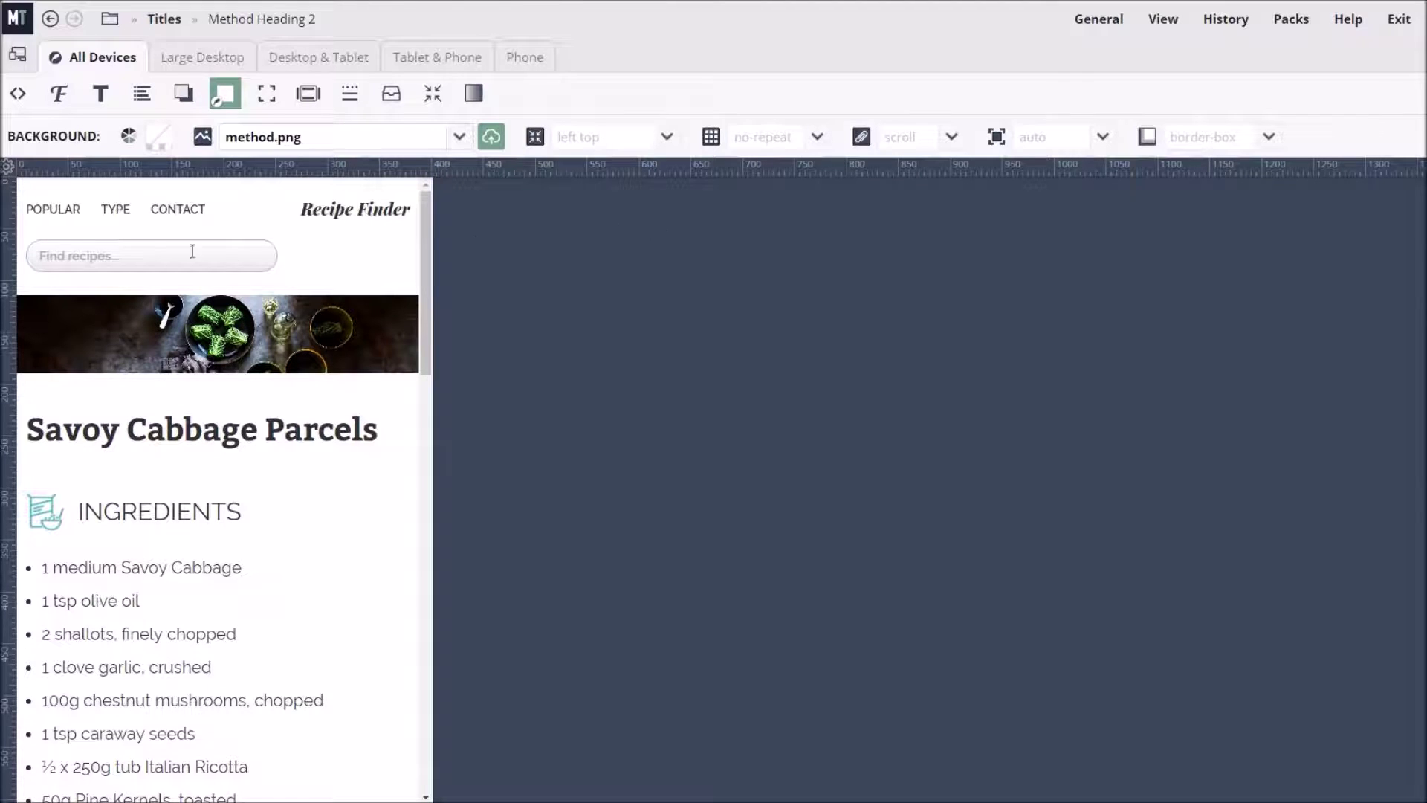
pyautogui.click(110, 18)
pyautogui.click(111, 135)
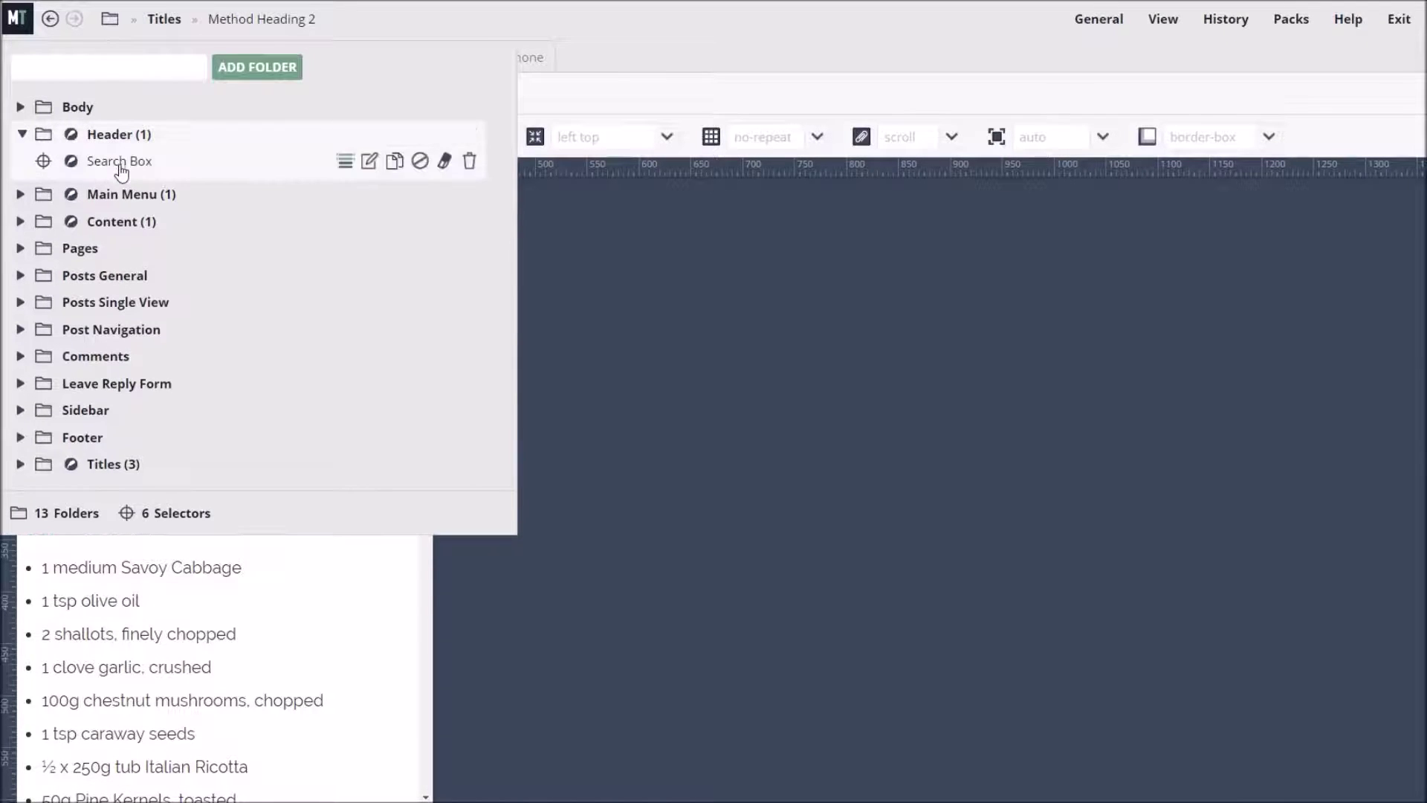
pyautogui.click(99, 160)
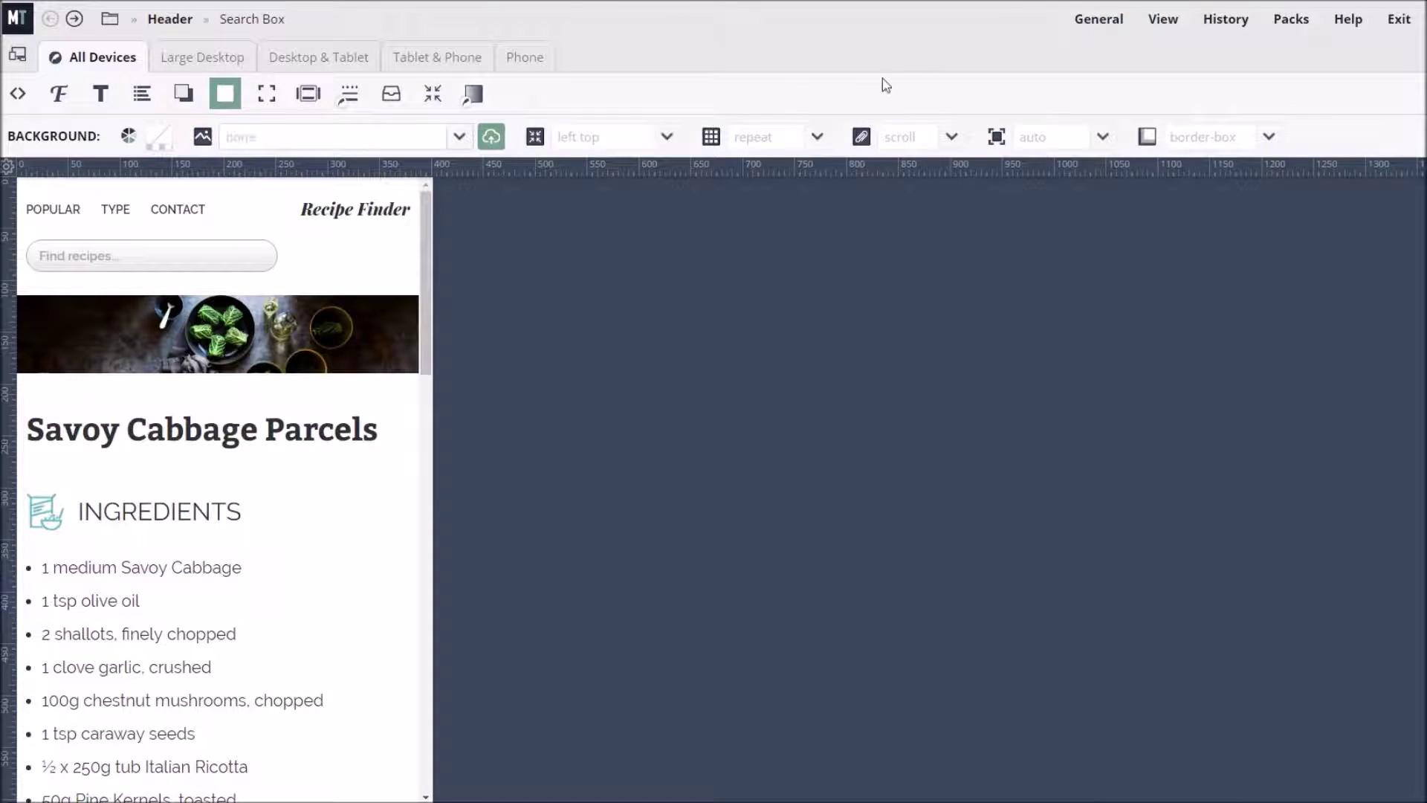
pyautogui.click(1162, 20)
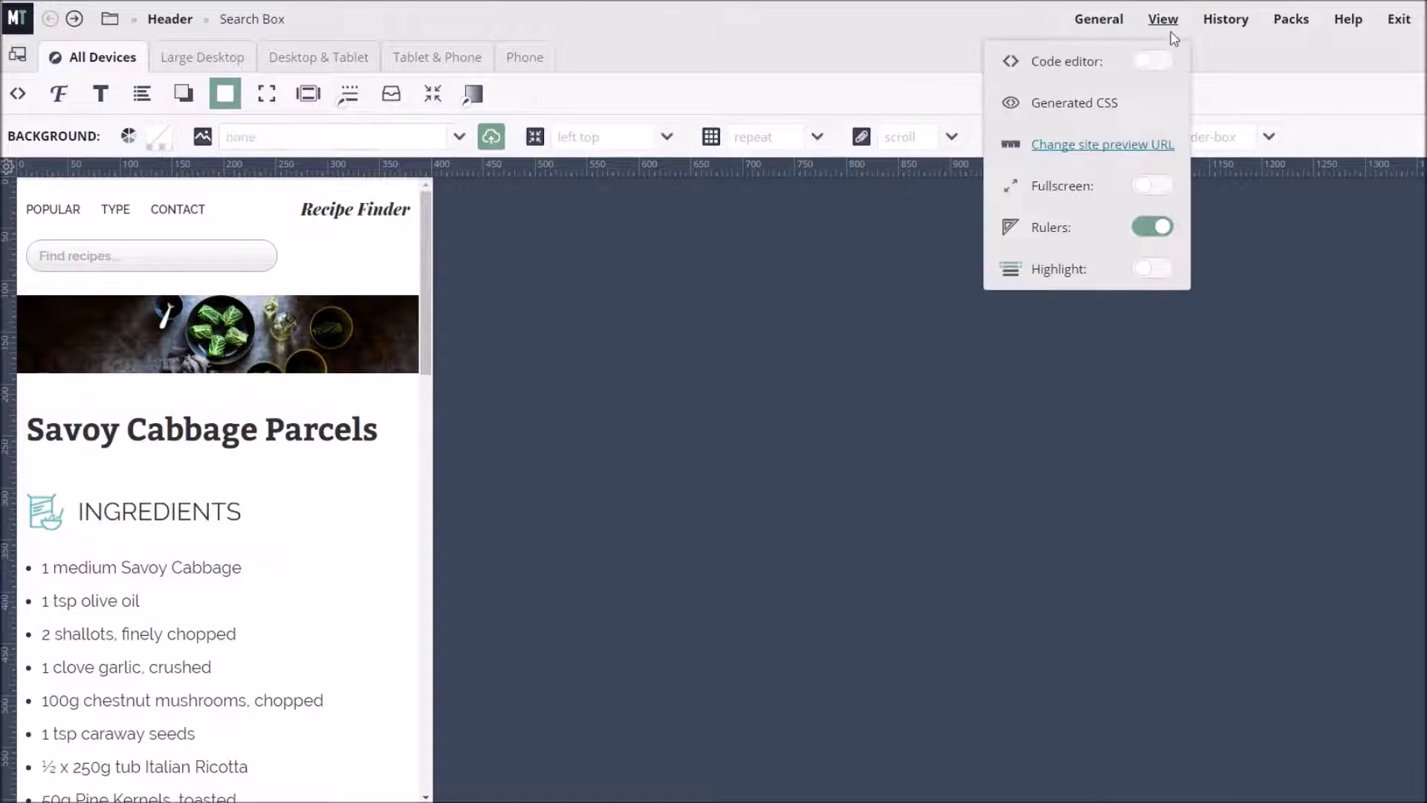
pyautogui.click(1011, 275)
pyautogui.click(1010, 275)
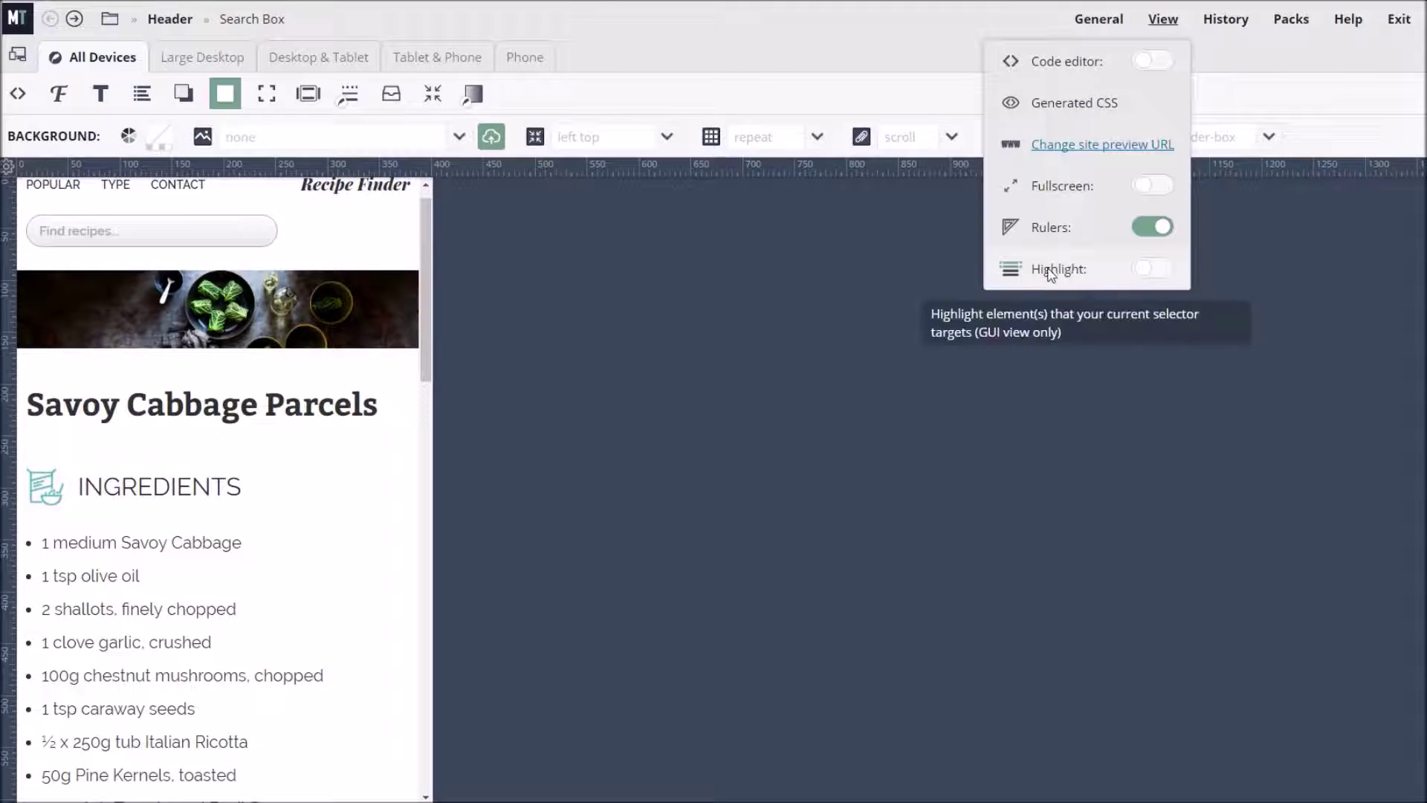
pyautogui.click(1007, 273)
pyautogui.click(1016, 270)
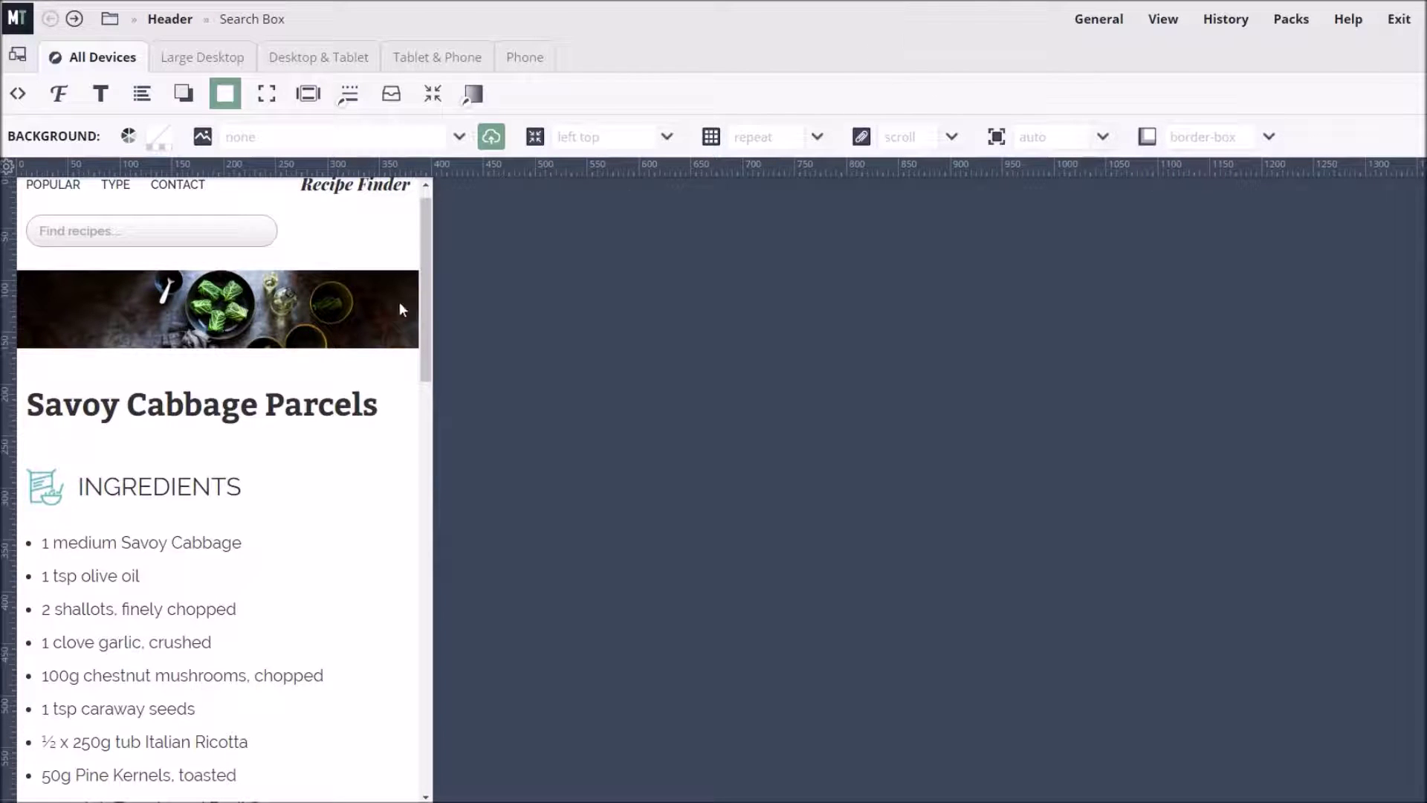
pyautogui.scroll(1, 422, 297)
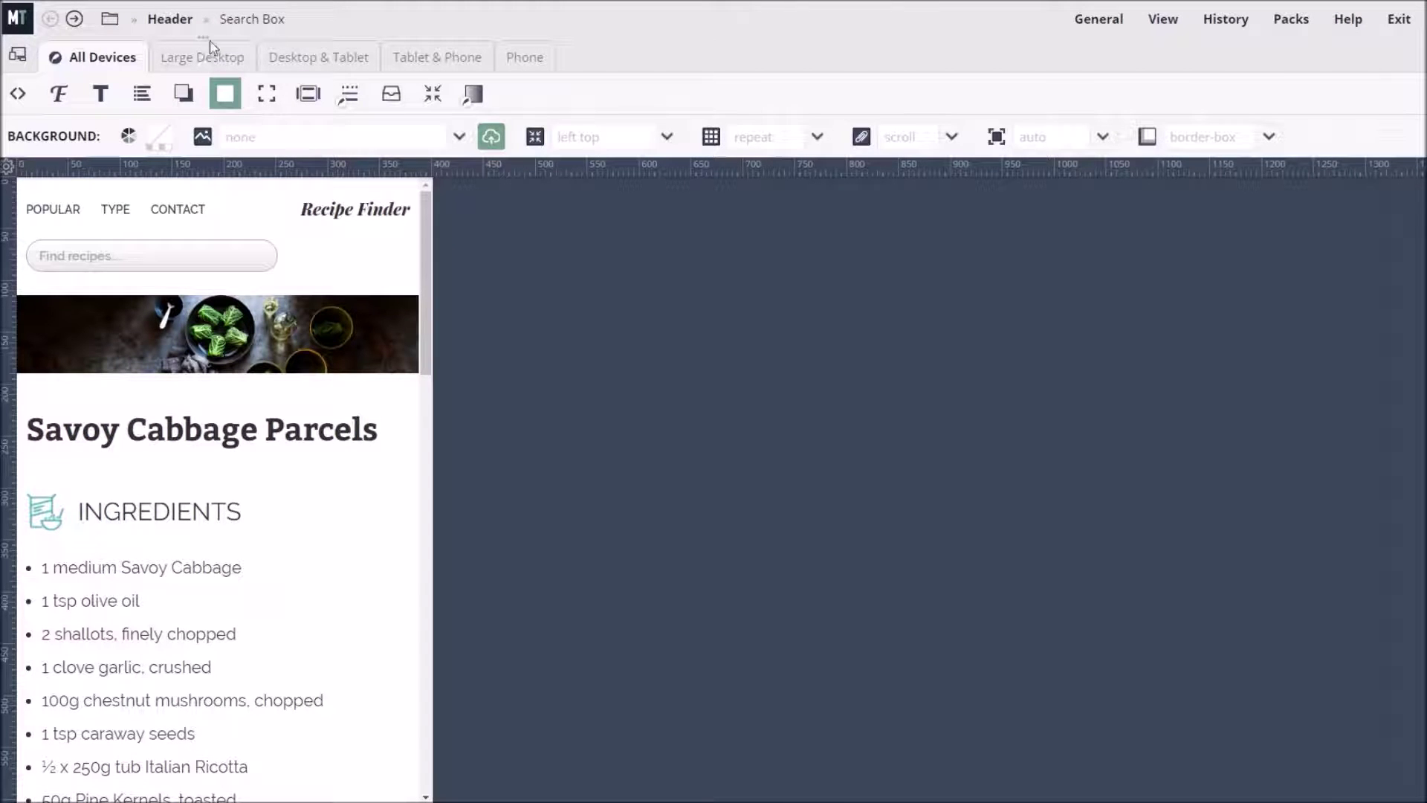
pyautogui.moveTo(204, 38)
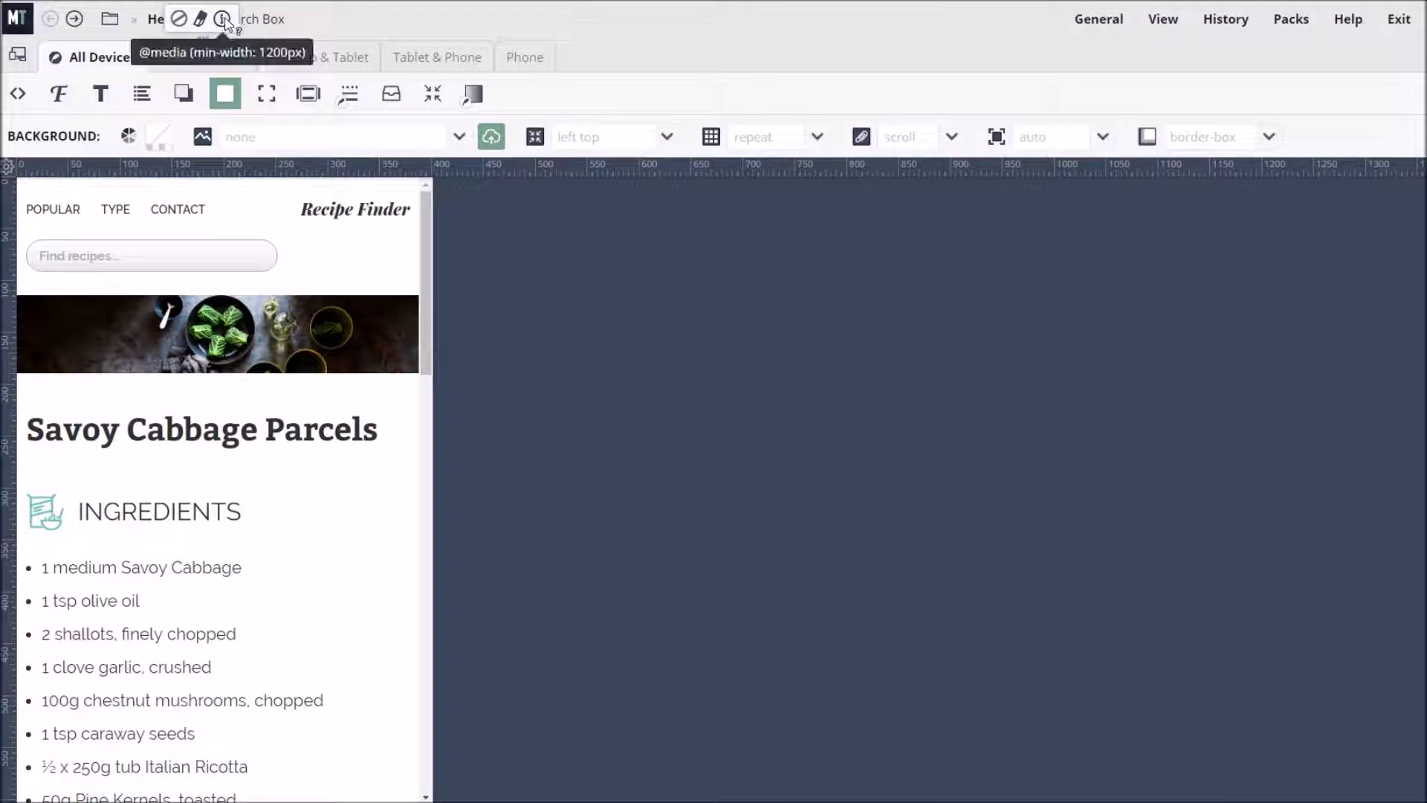
pyautogui.moveTo(318, 52)
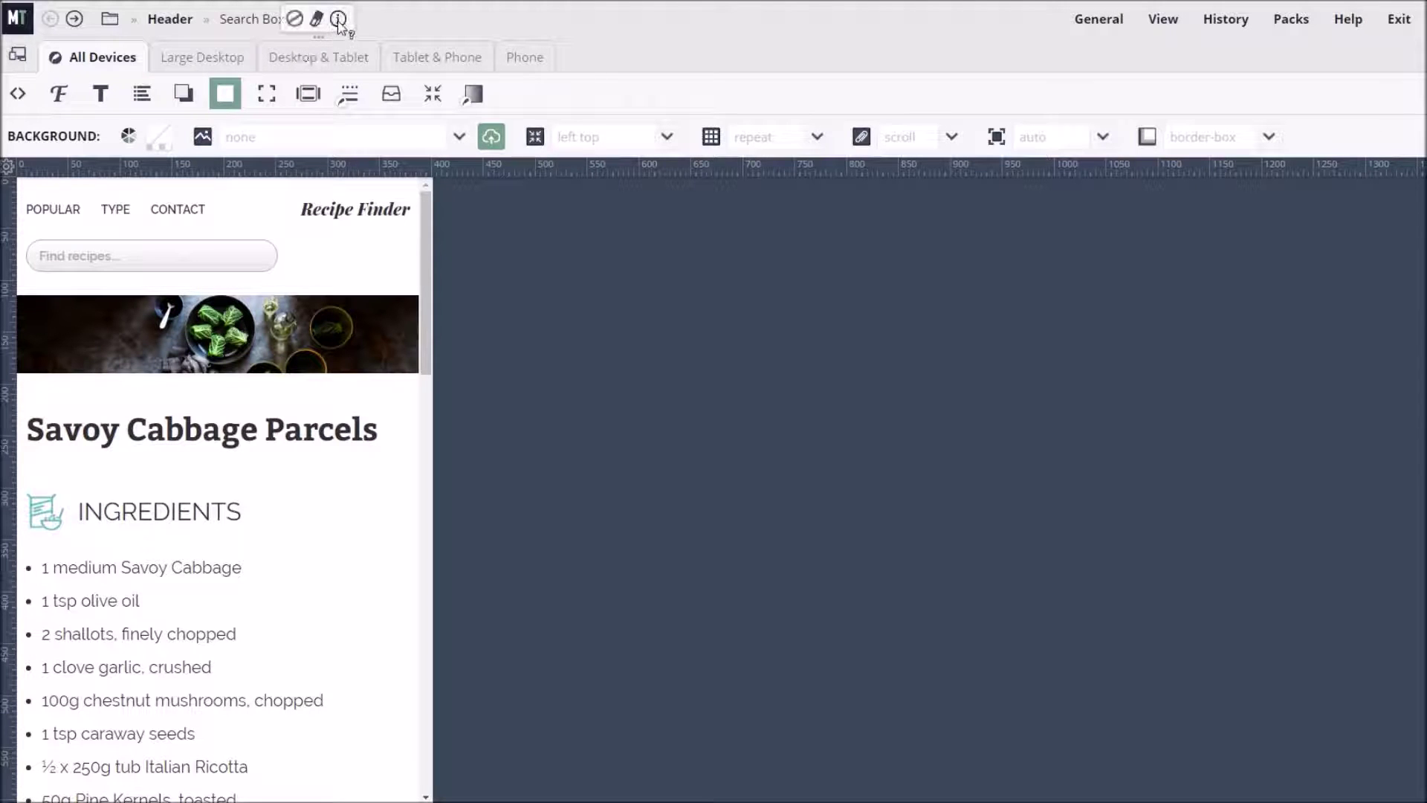
pyautogui.moveTo(339, 20)
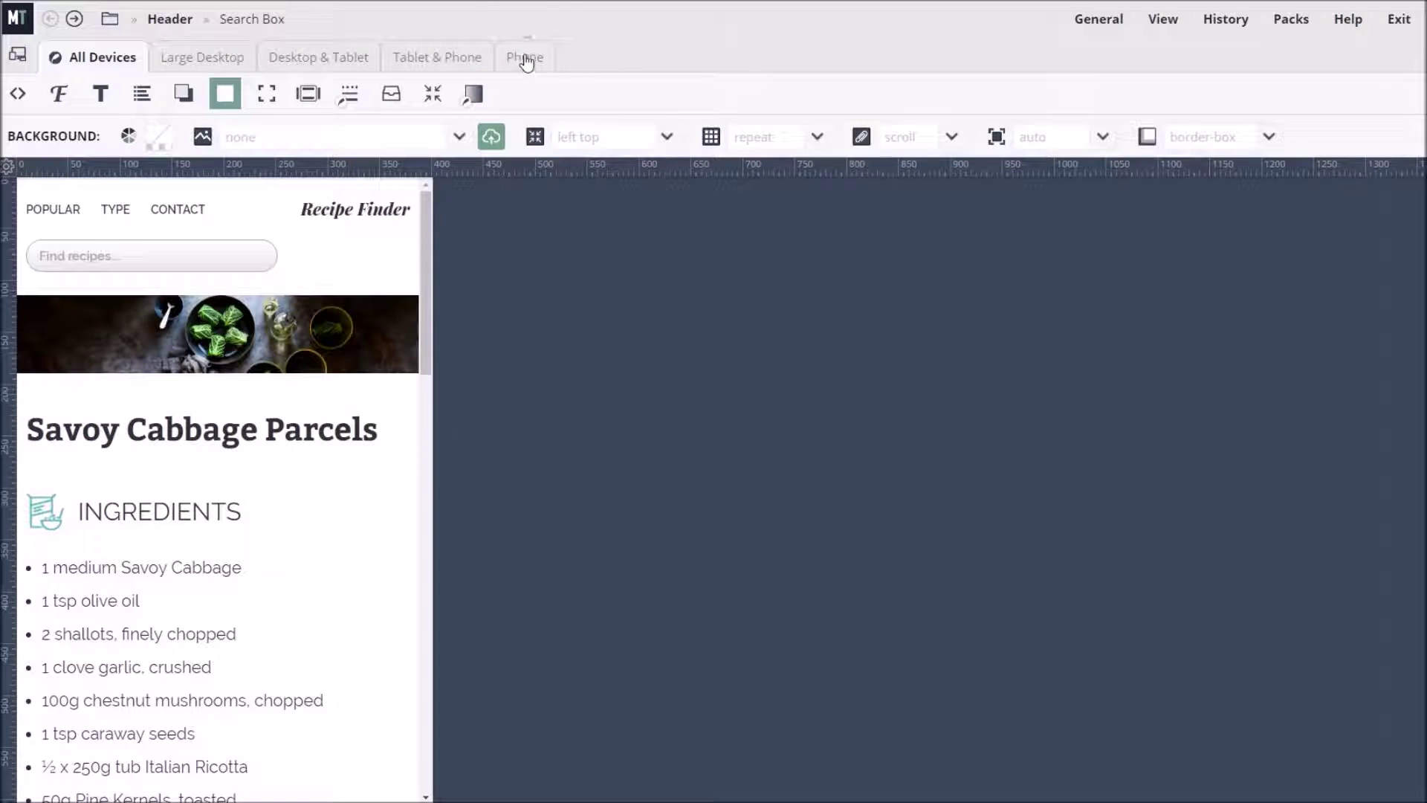
pyautogui.moveTo(545, 20)
pyautogui.click(533, 58)
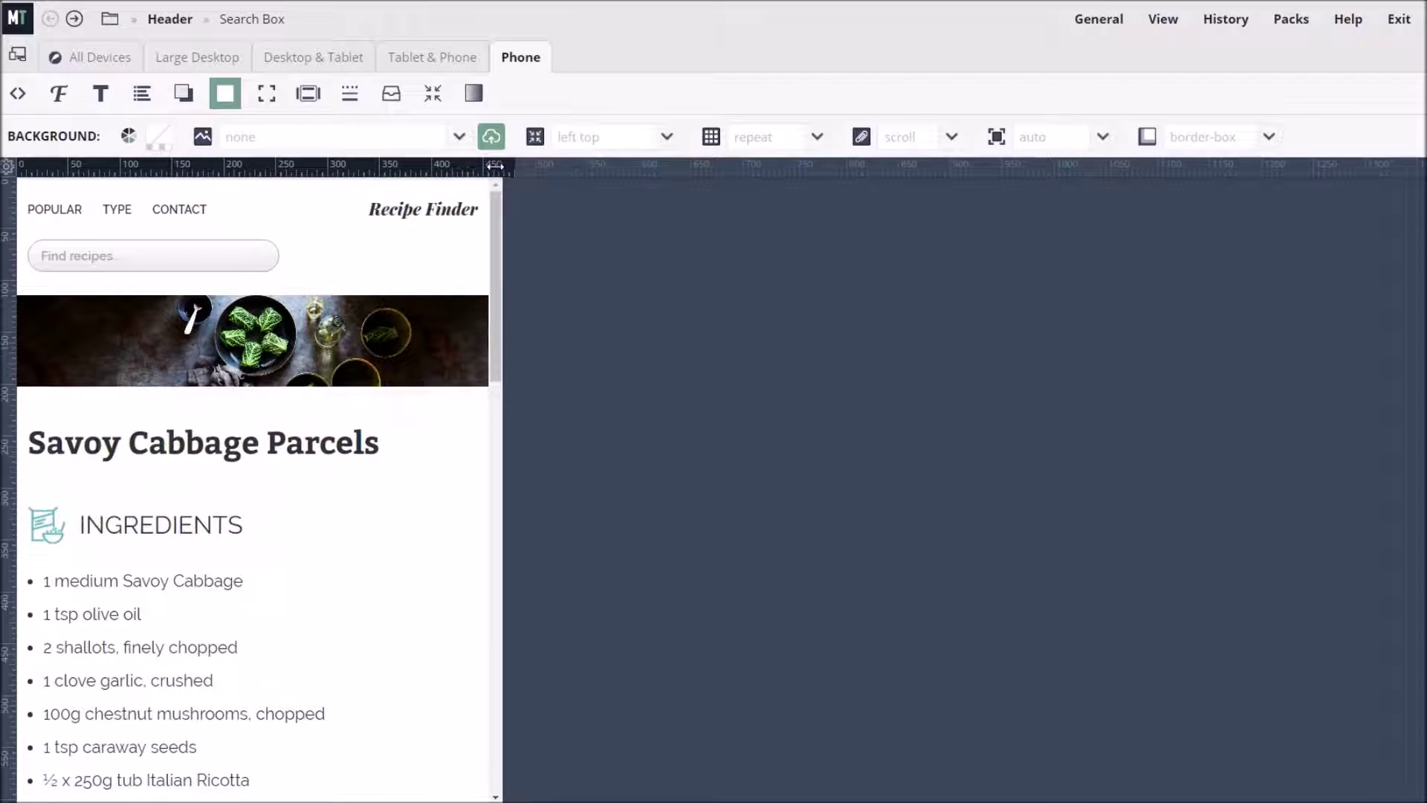
# Step: Give the search box a 100% width on phones and check it at other preview widths
pyautogui.moveTo(526, 164); pyautogui.dragTo(505, 162)
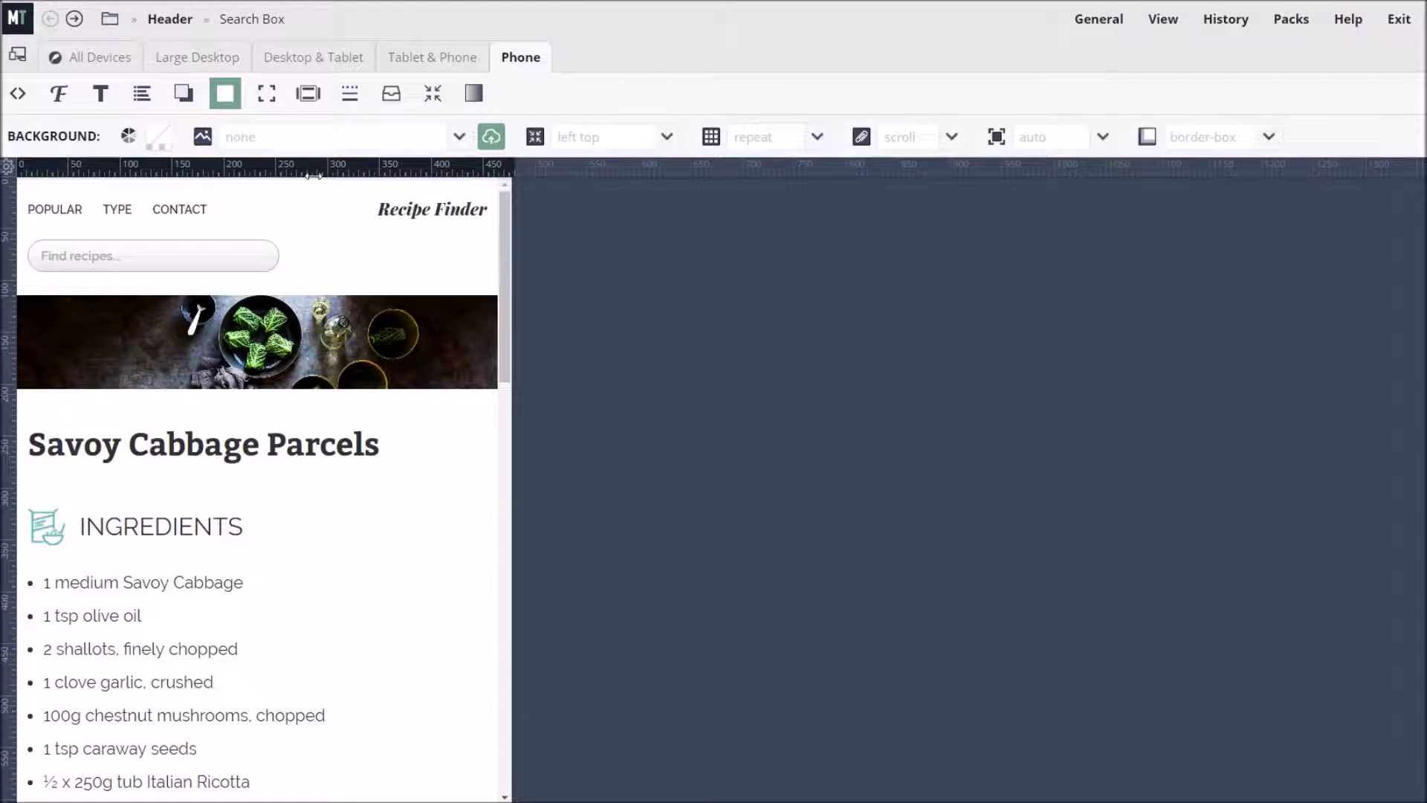
pyautogui.click(266, 94)
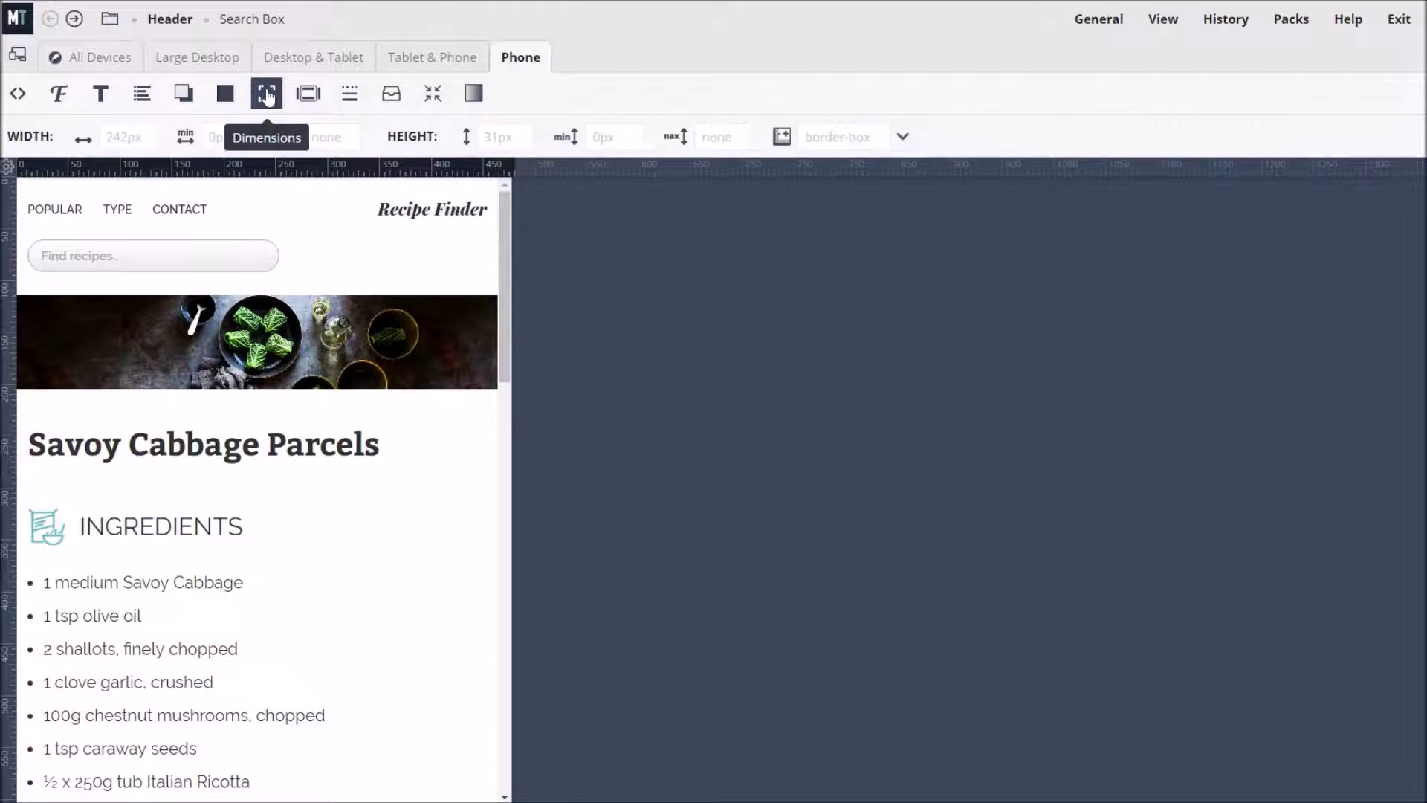
pyautogui.write('1')
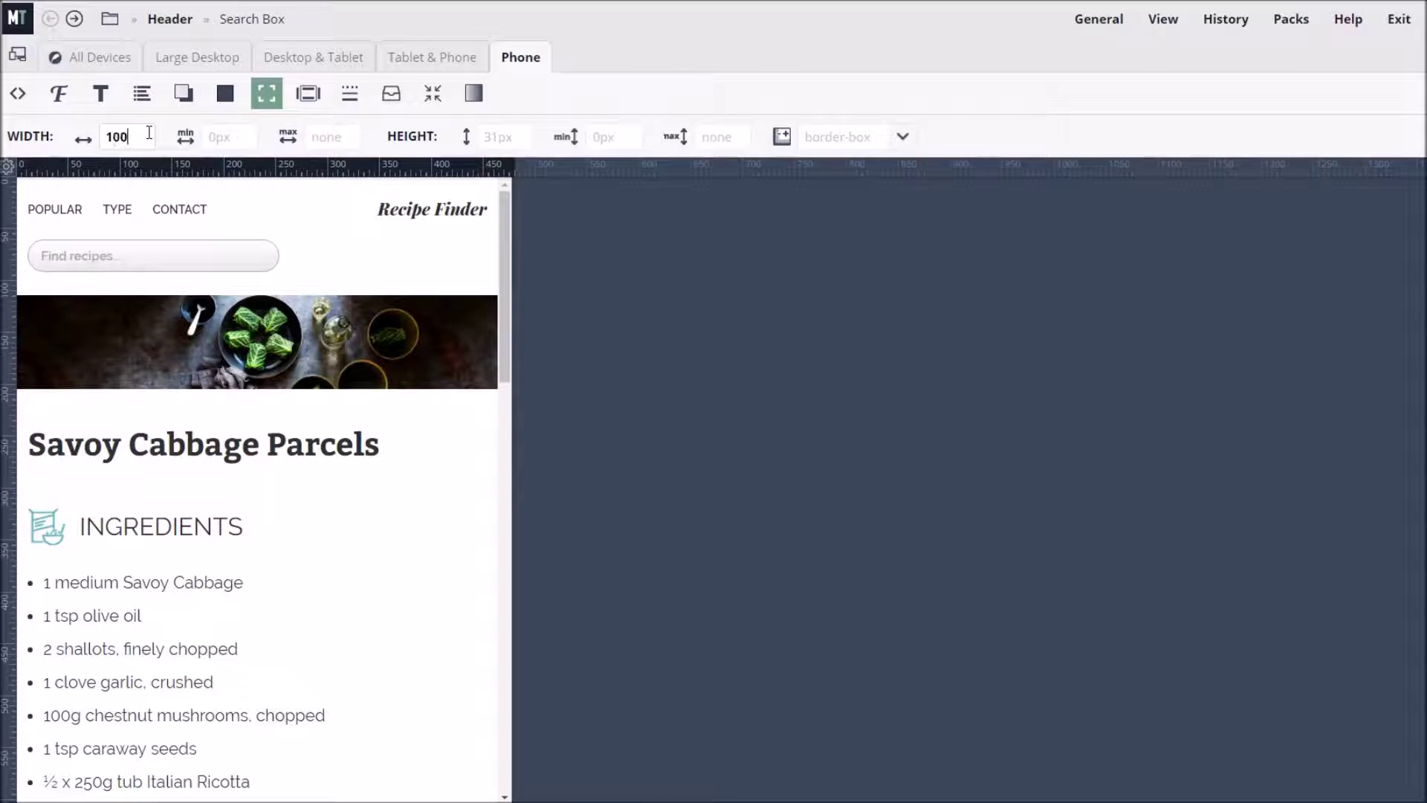
pyautogui.write('00%')
pyautogui.press('Return')
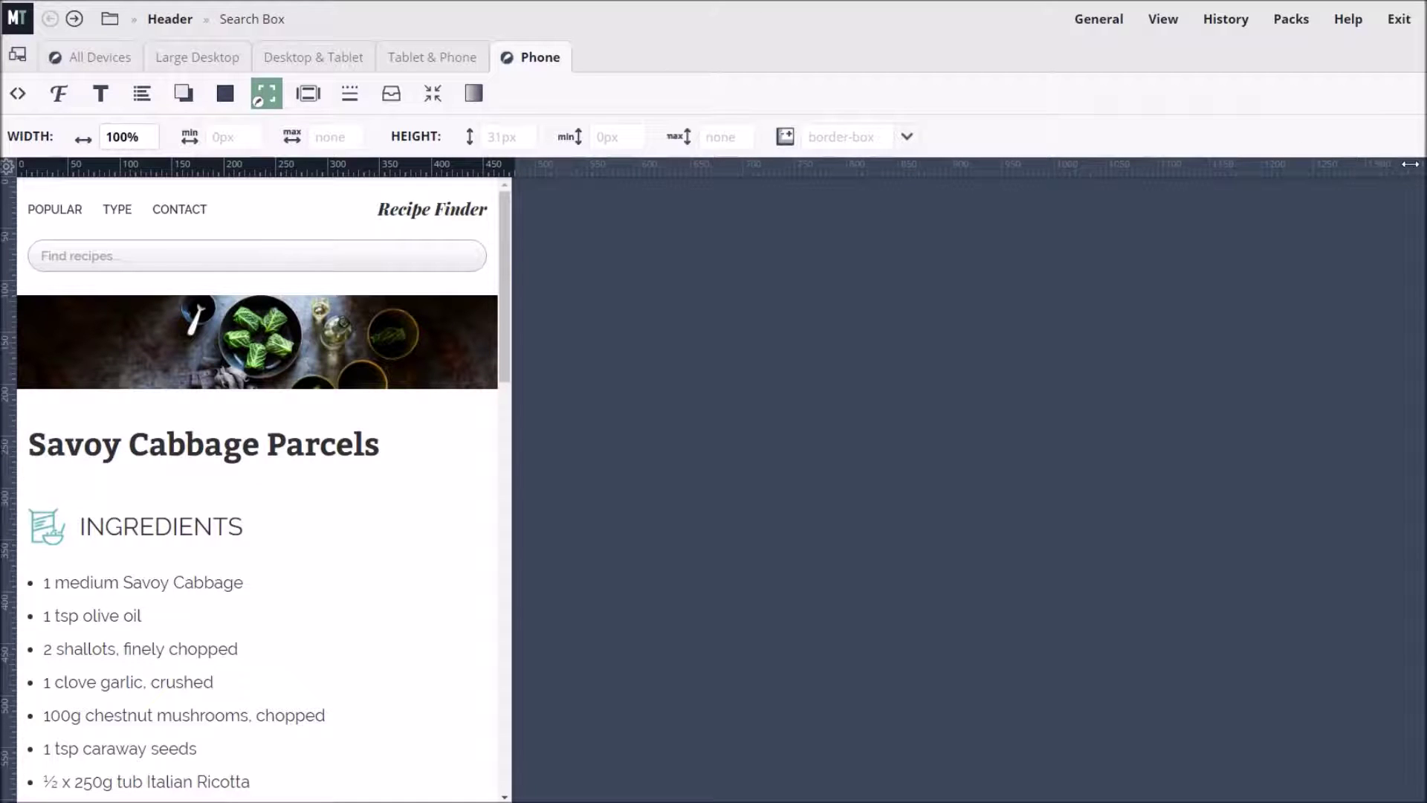
pyautogui.moveTo(1410, 164); pyautogui.dragTo(497, 159)
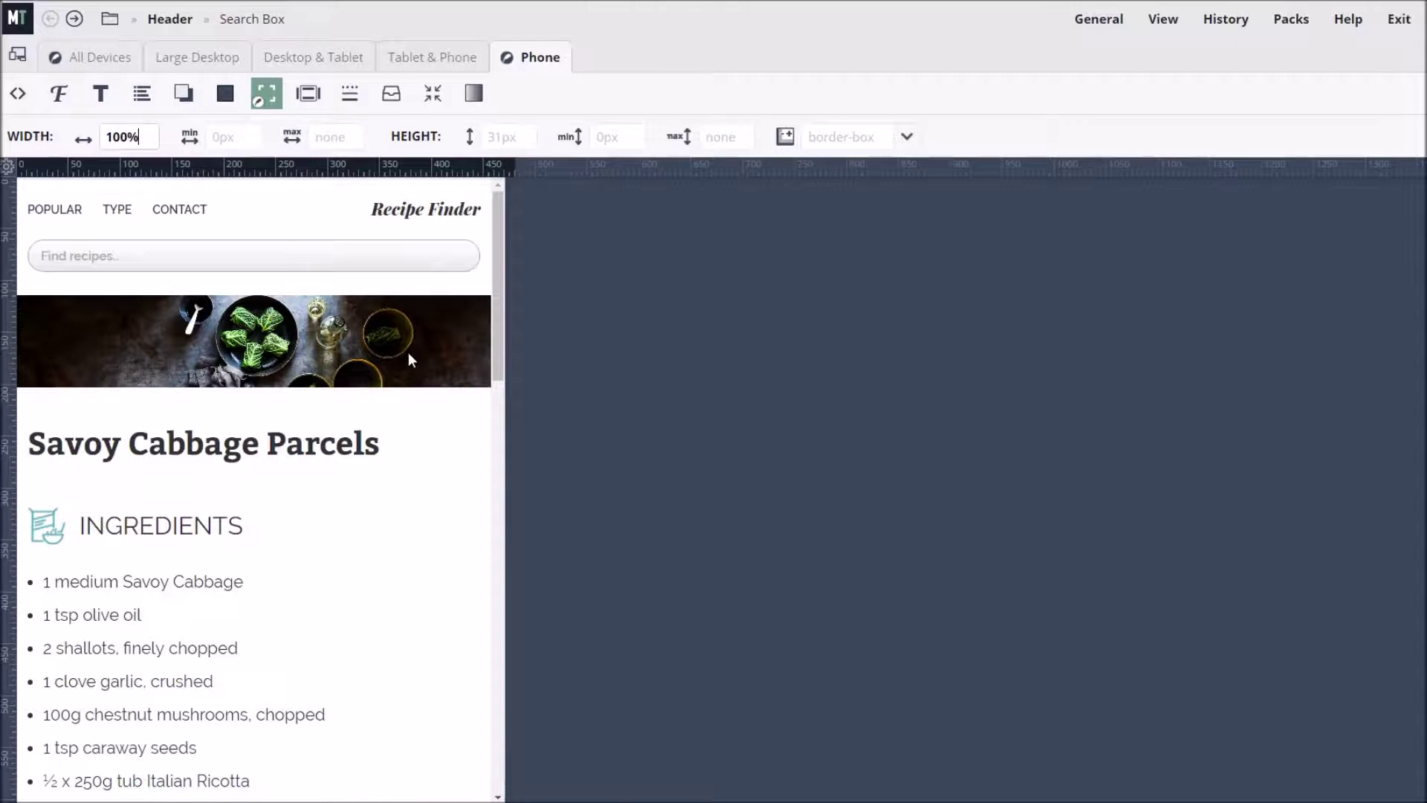
pyautogui.scroll(-10, 409, 362)
pyautogui.scroll(-7, 428, 381)
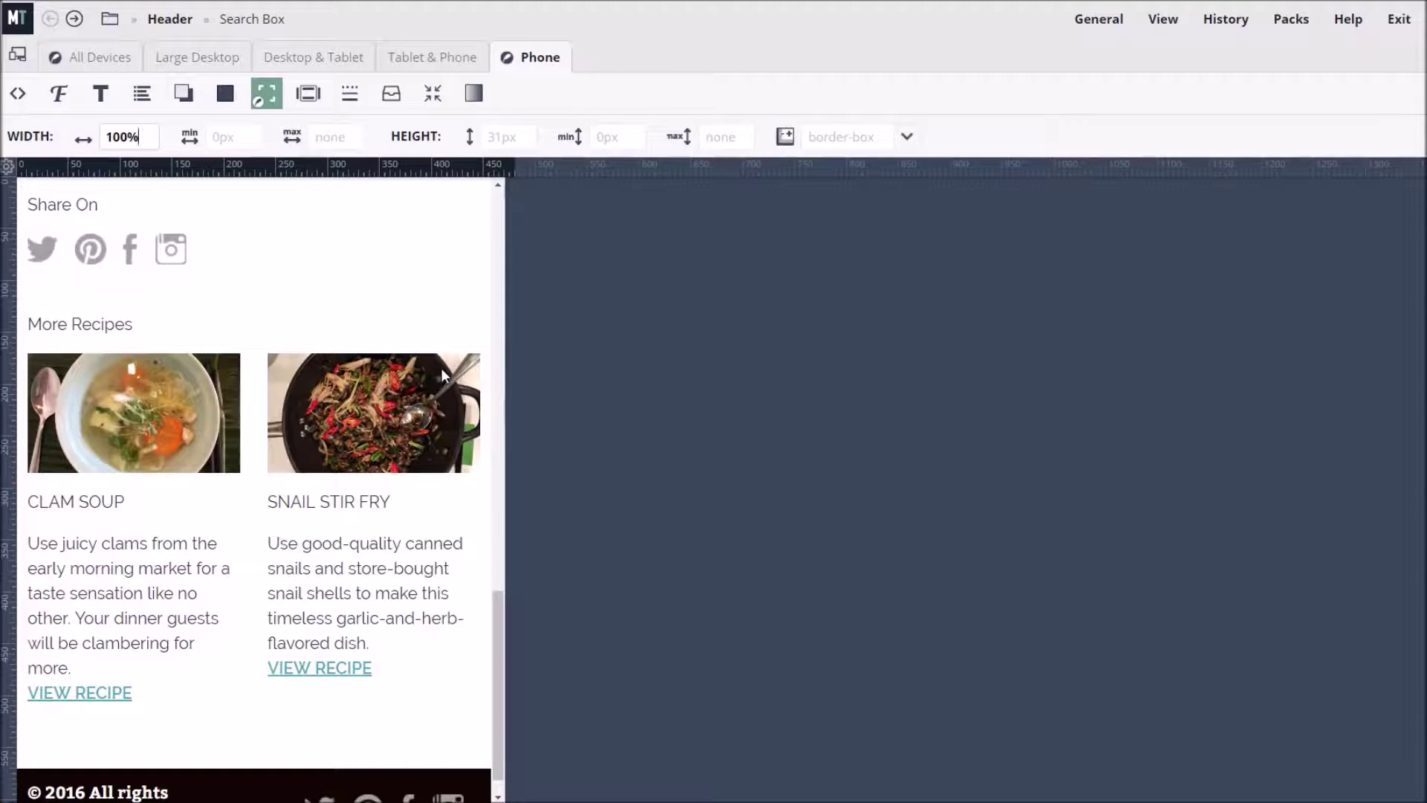
pyautogui.click(101, 64)
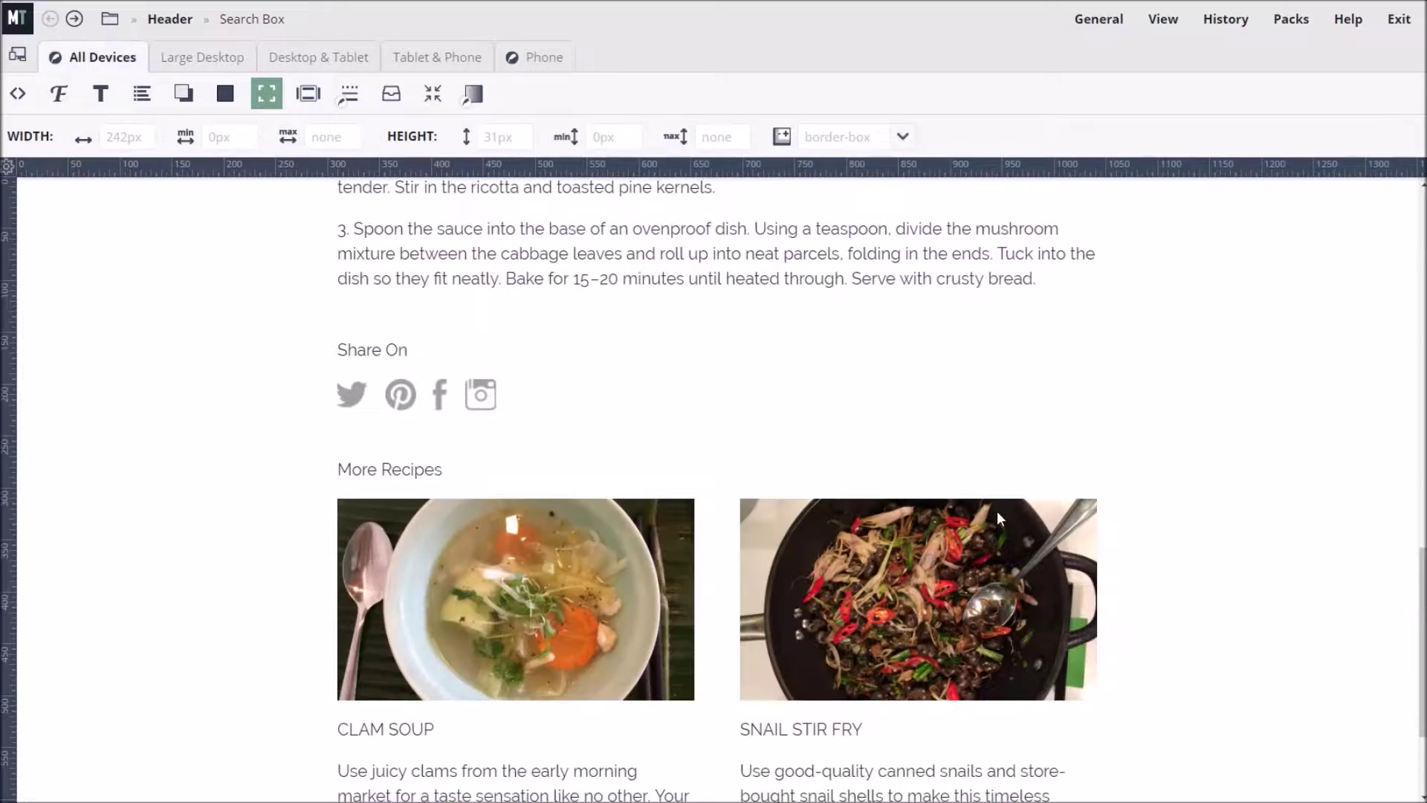
pyautogui.scroll(-2, 996, 511)
pyautogui.scroll(1, 996, 510)
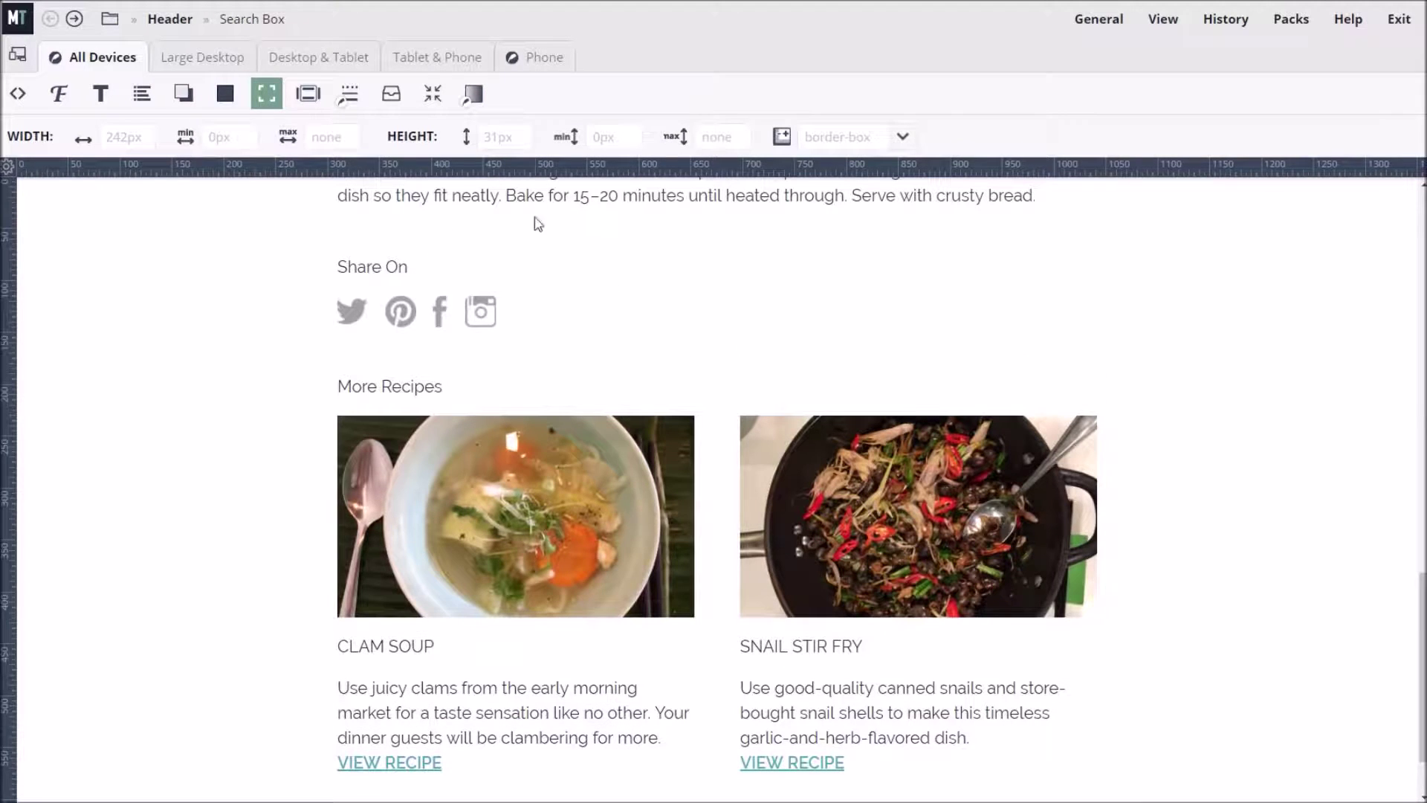
pyautogui.click(543, 57)
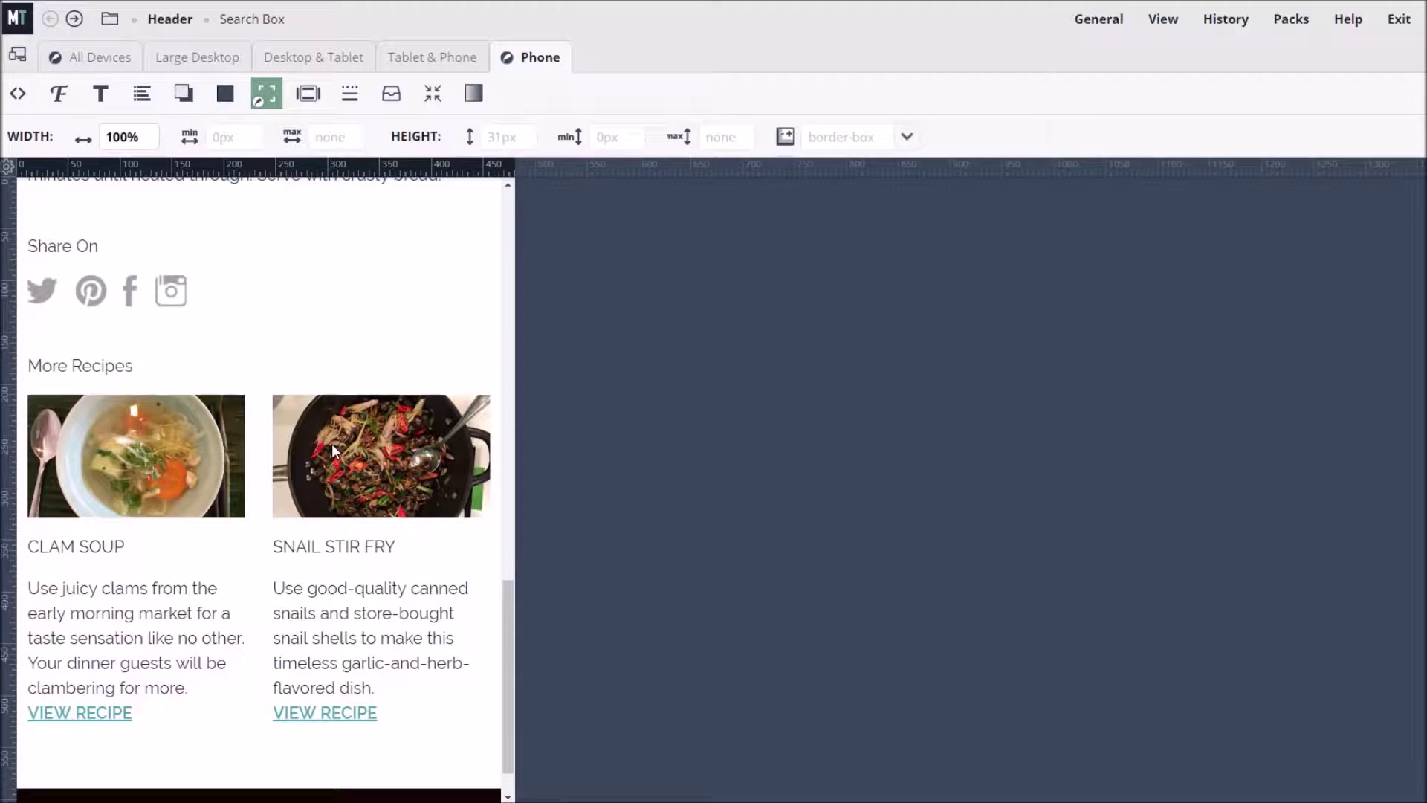
# Step: Target the recipe card parent element and create a 'More Recipes' selector in the Content folder
pyautogui.click(353, 449)
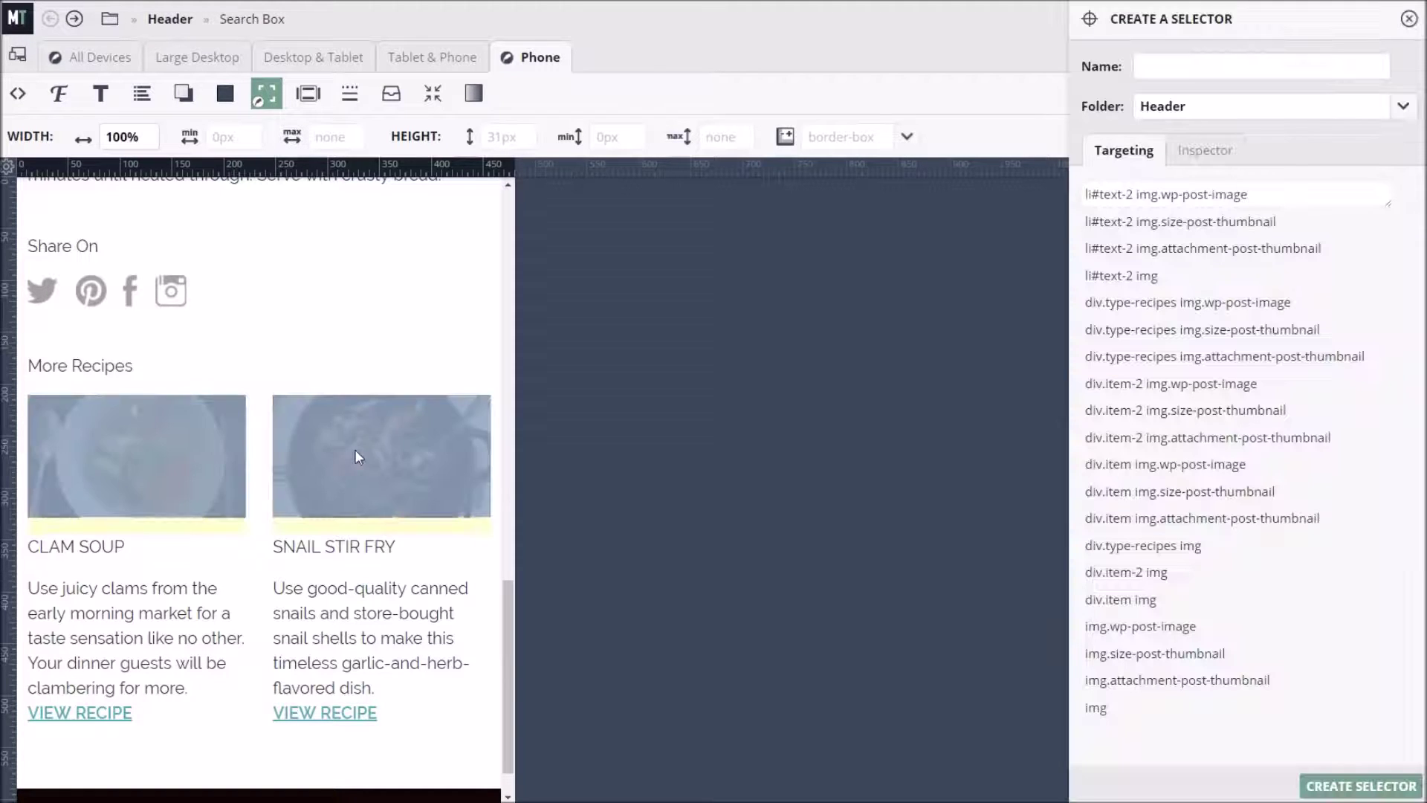
pyautogui.click(1199, 151)
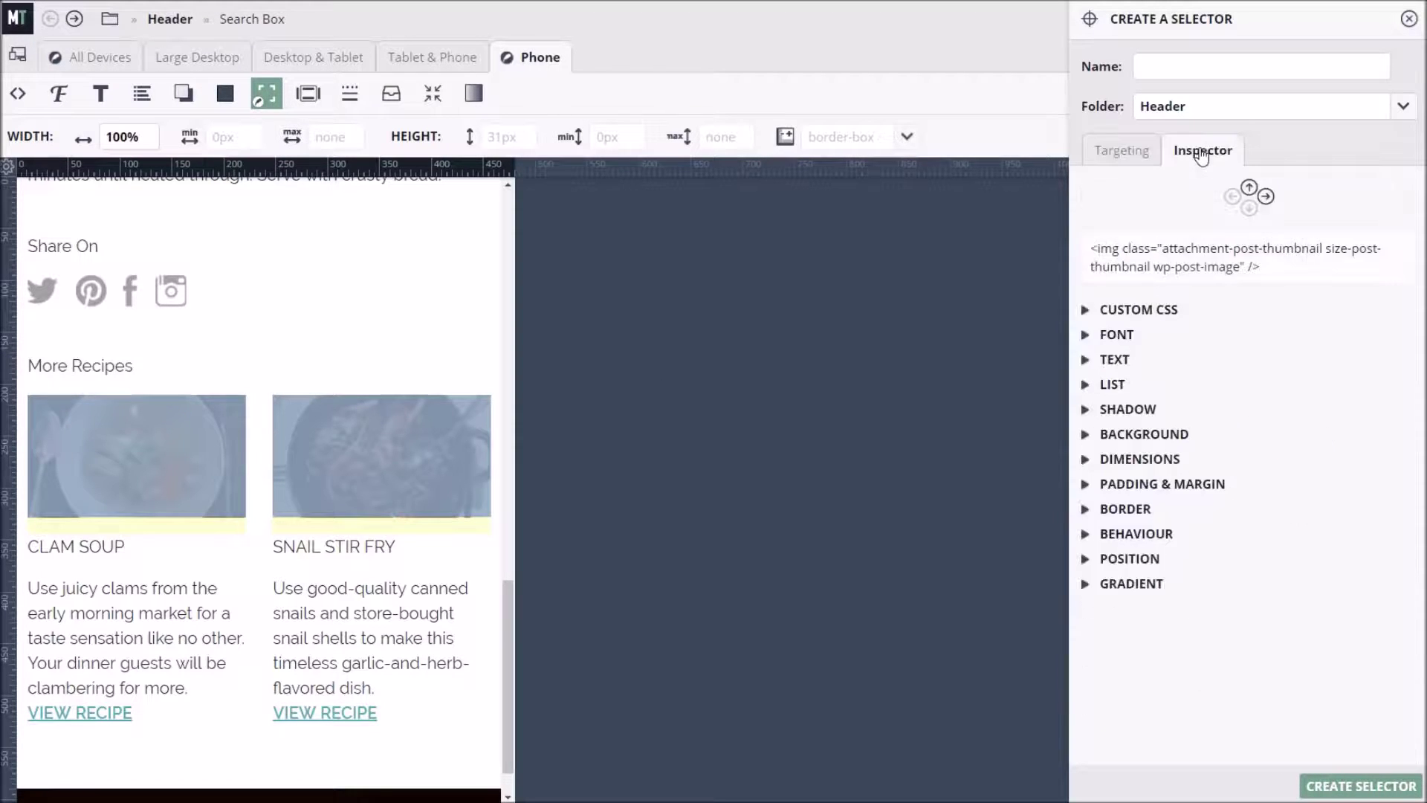
pyautogui.click(1250, 190)
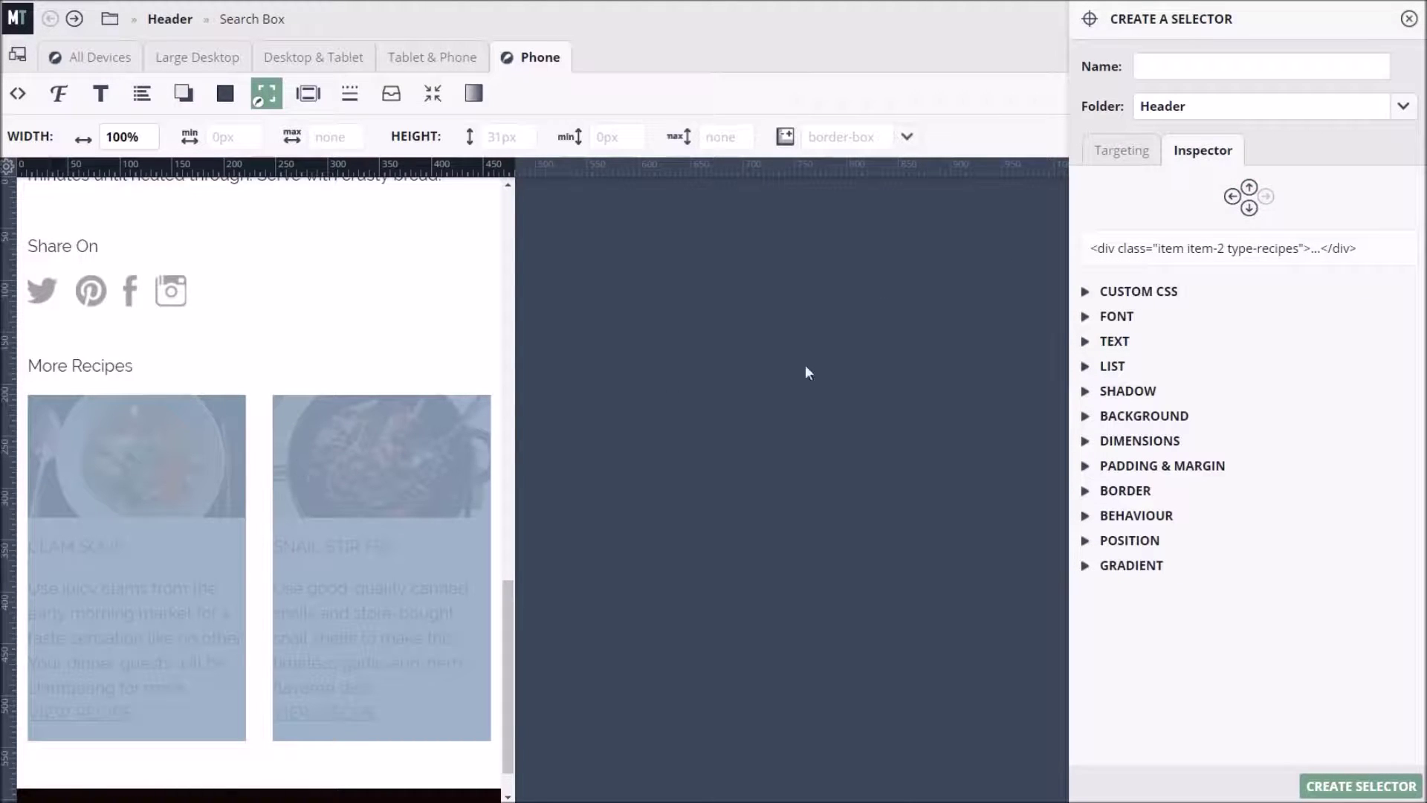
pyautogui.write('More Recipes')
pyautogui.click(1402, 106)
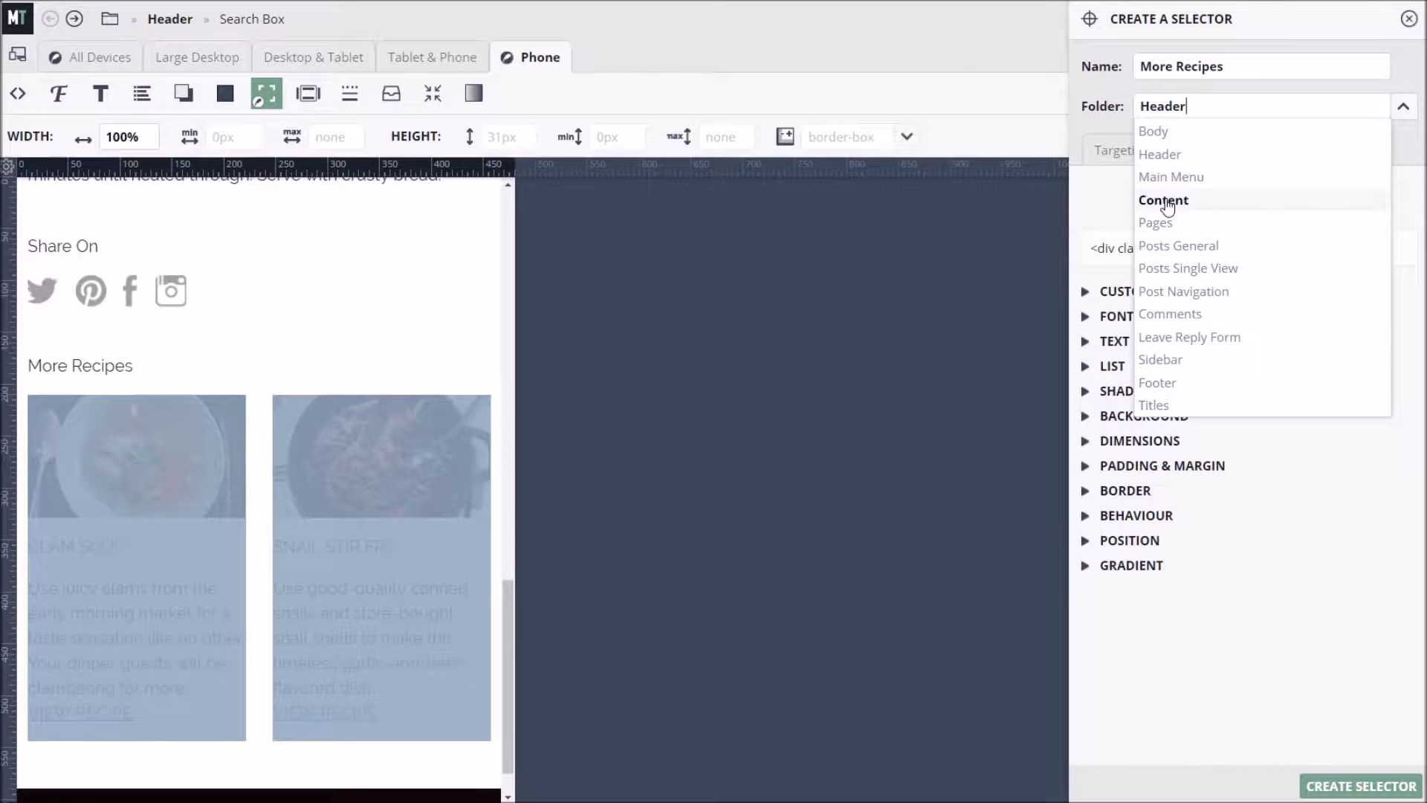
pyautogui.click(1164, 201)
pyautogui.click(1362, 785)
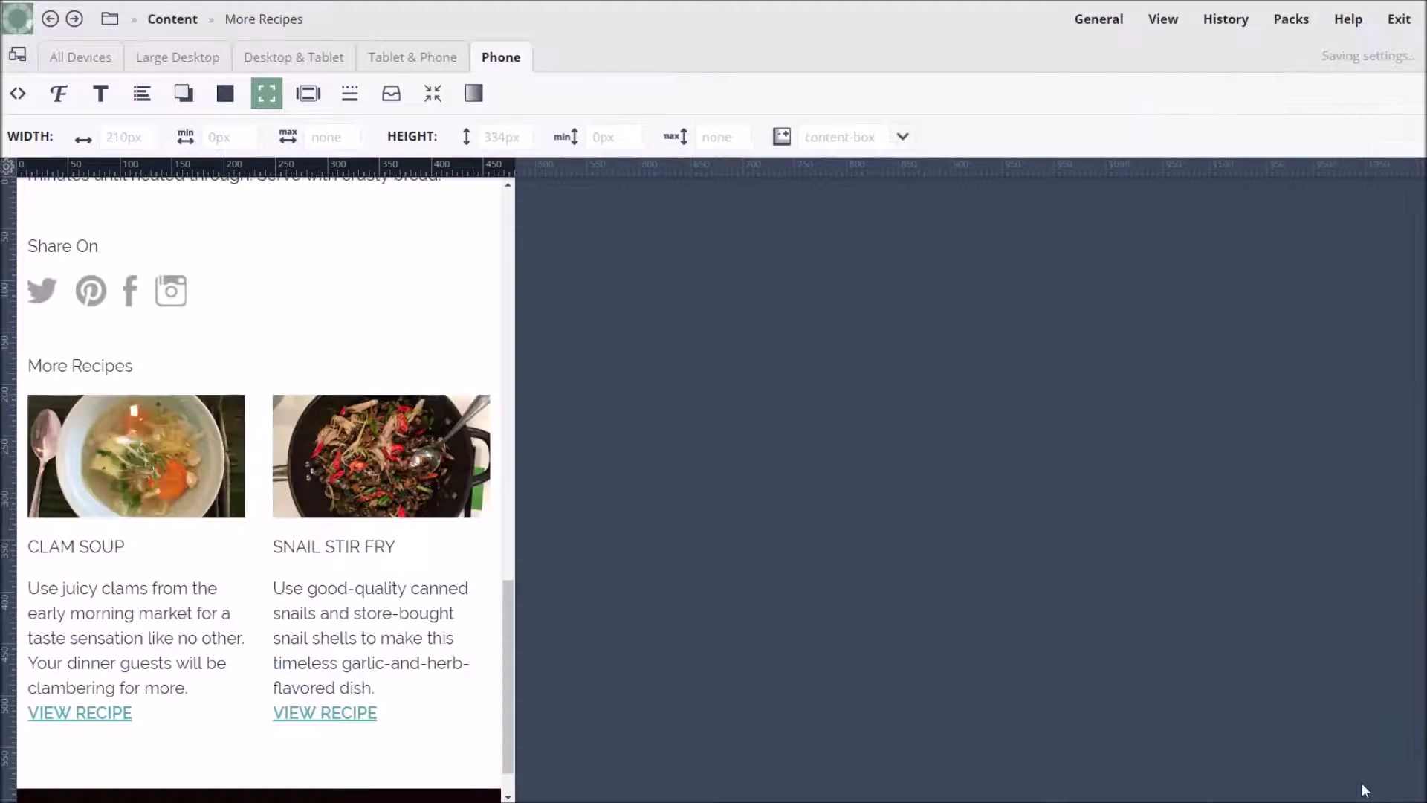
# Step: Set the More Recipes cards' width to 100% on phones
pyautogui.click(130, 140)
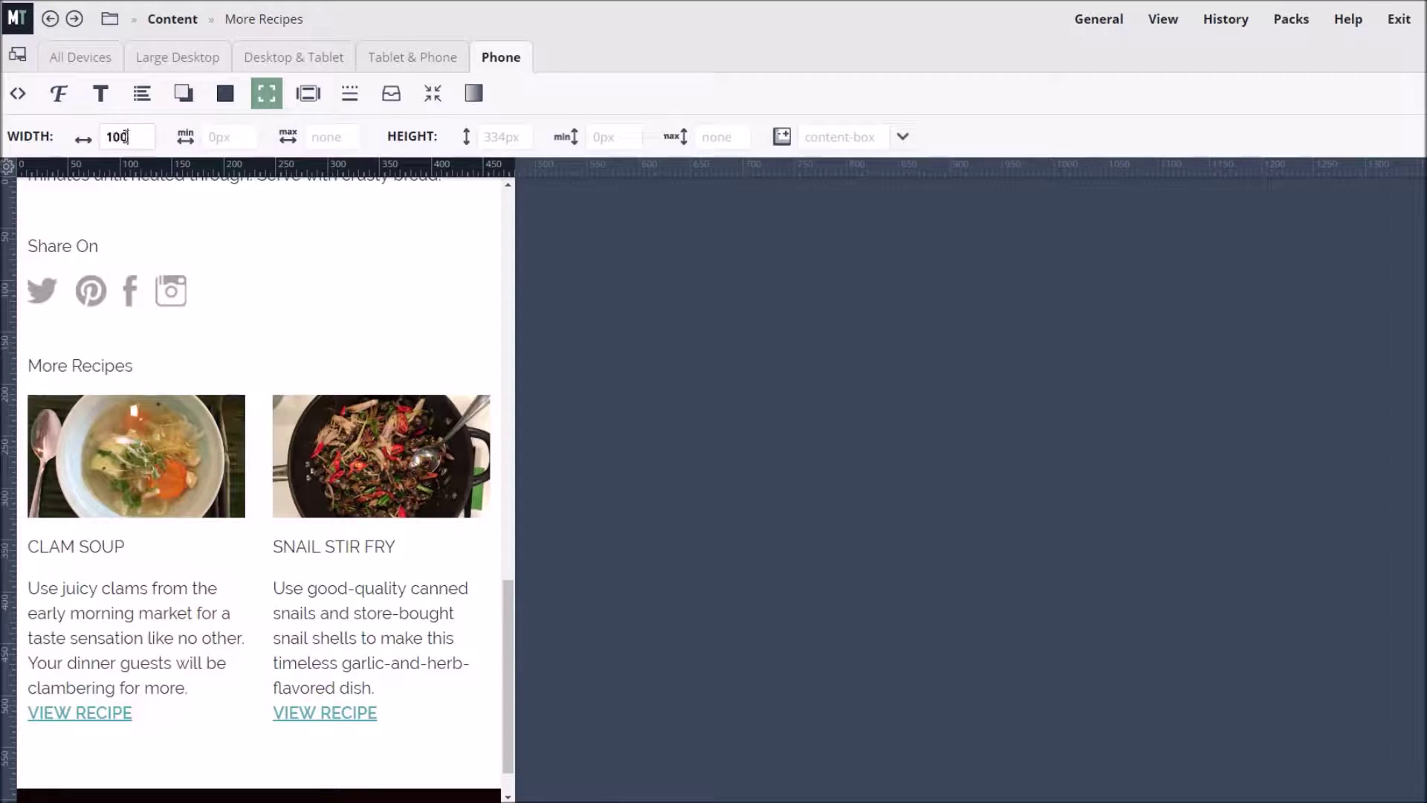
pyautogui.write('100%')
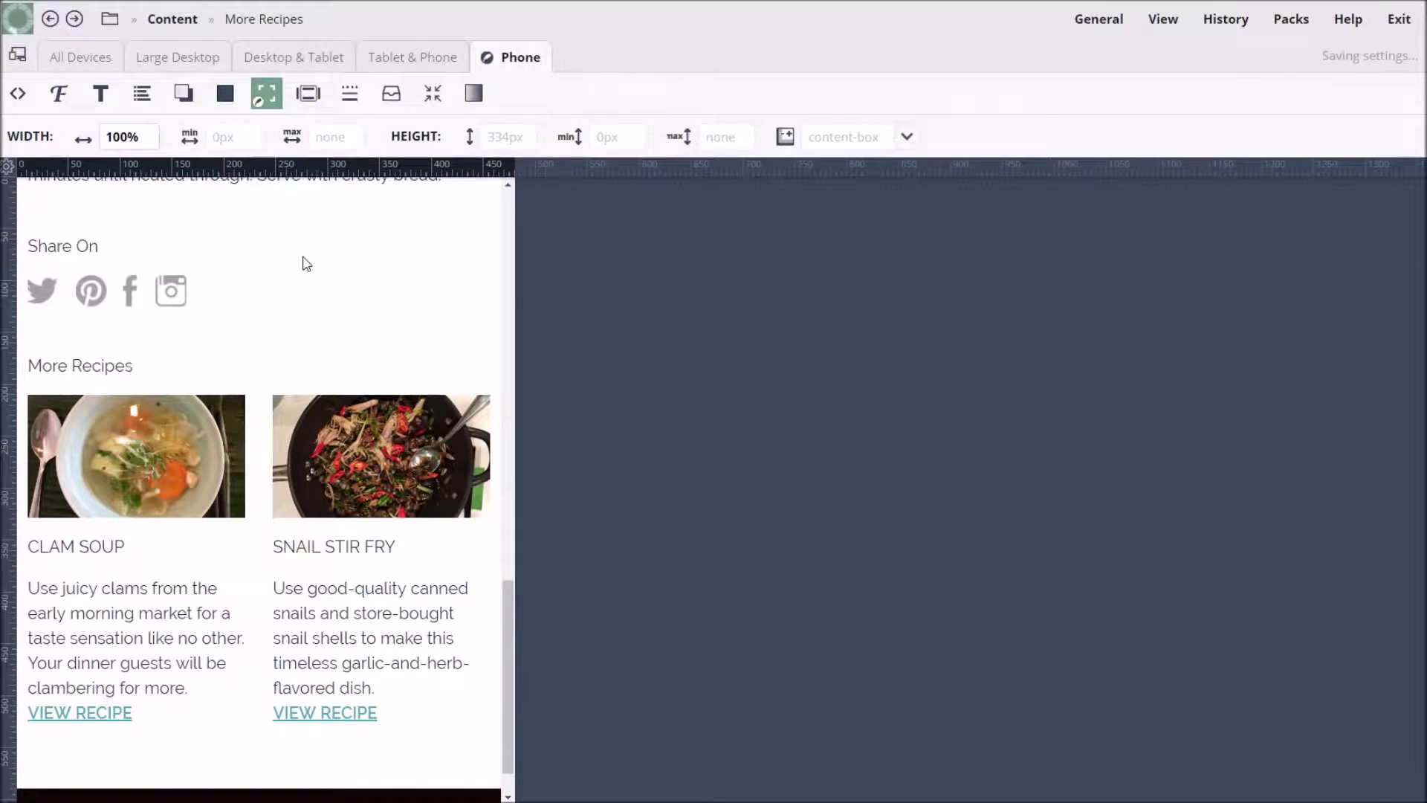
pyautogui.scroll(-3, 306, 382)
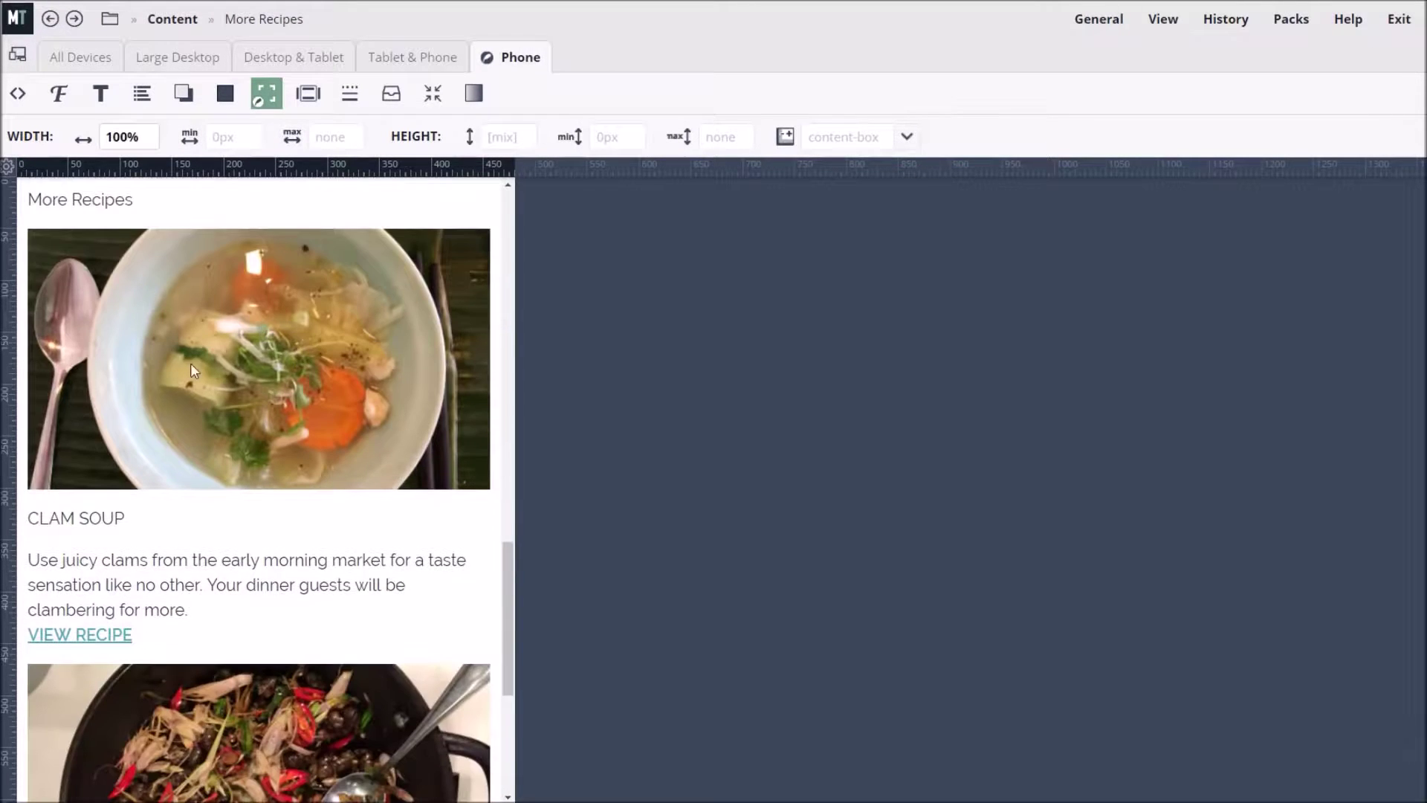
pyautogui.scroll(-6, 191, 366)
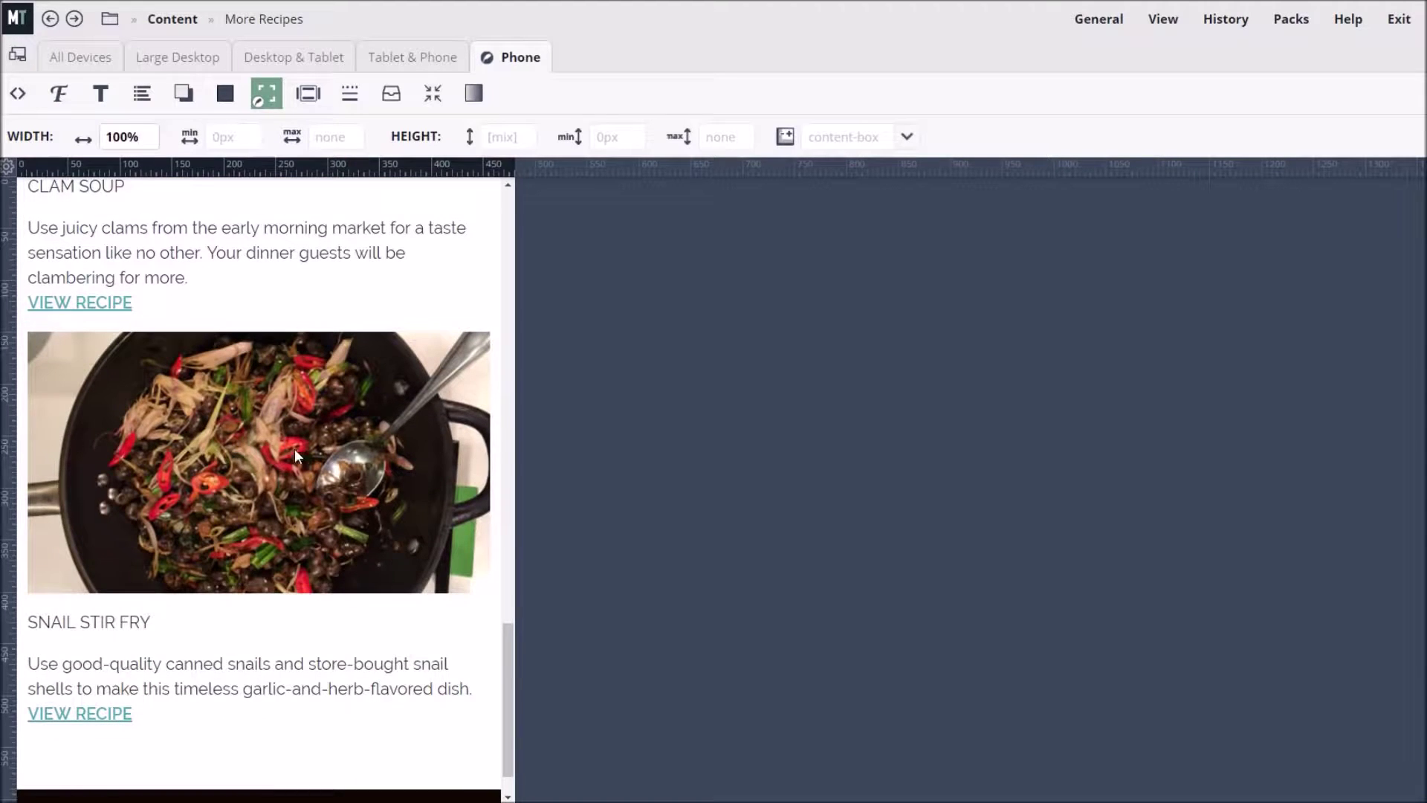
pyautogui.scroll(15, 295, 452)
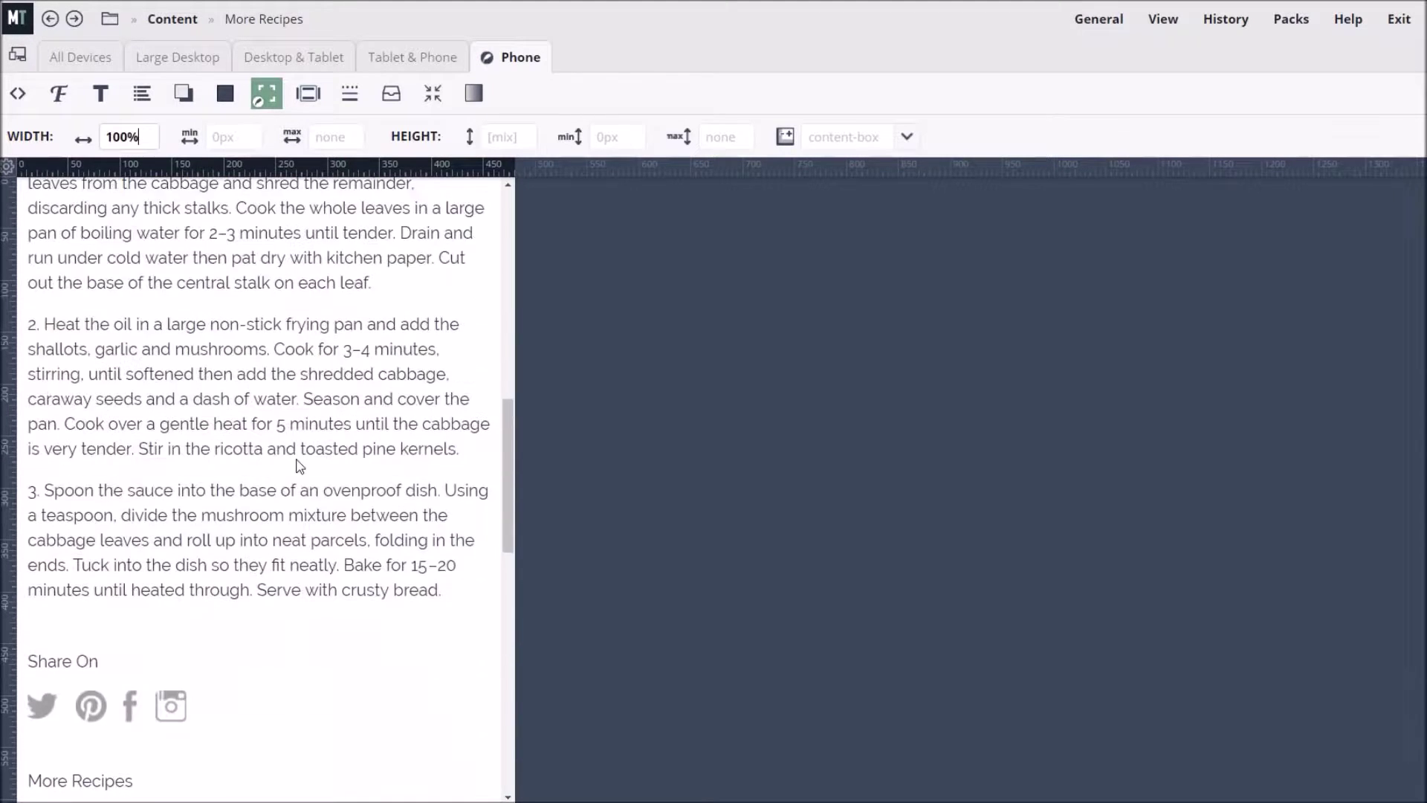
pyautogui.scroll(15, 301, 466)
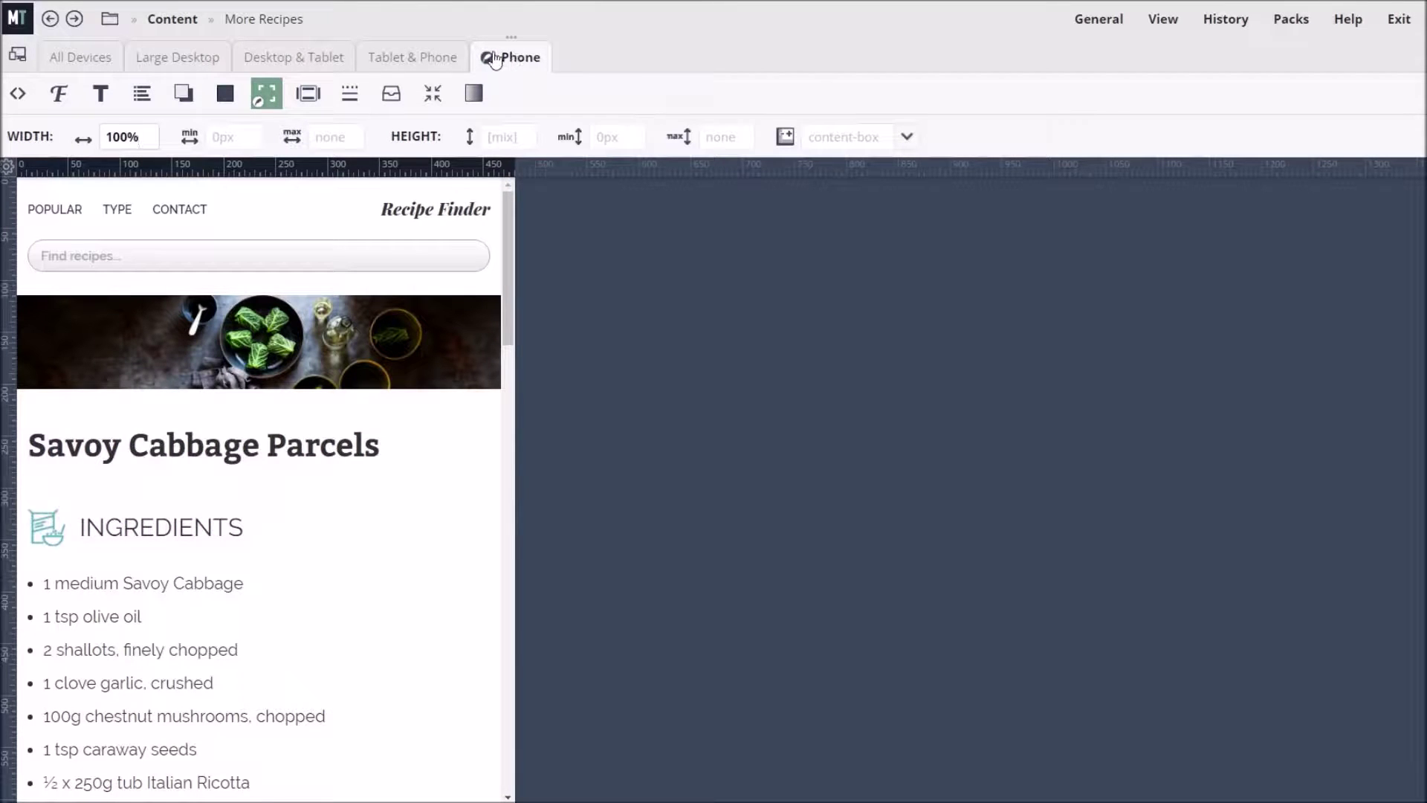
# Step: Check the layout on the tablet, desktop and large desktop tabs, then open Edit Media Queries
pyautogui.click(408, 58)
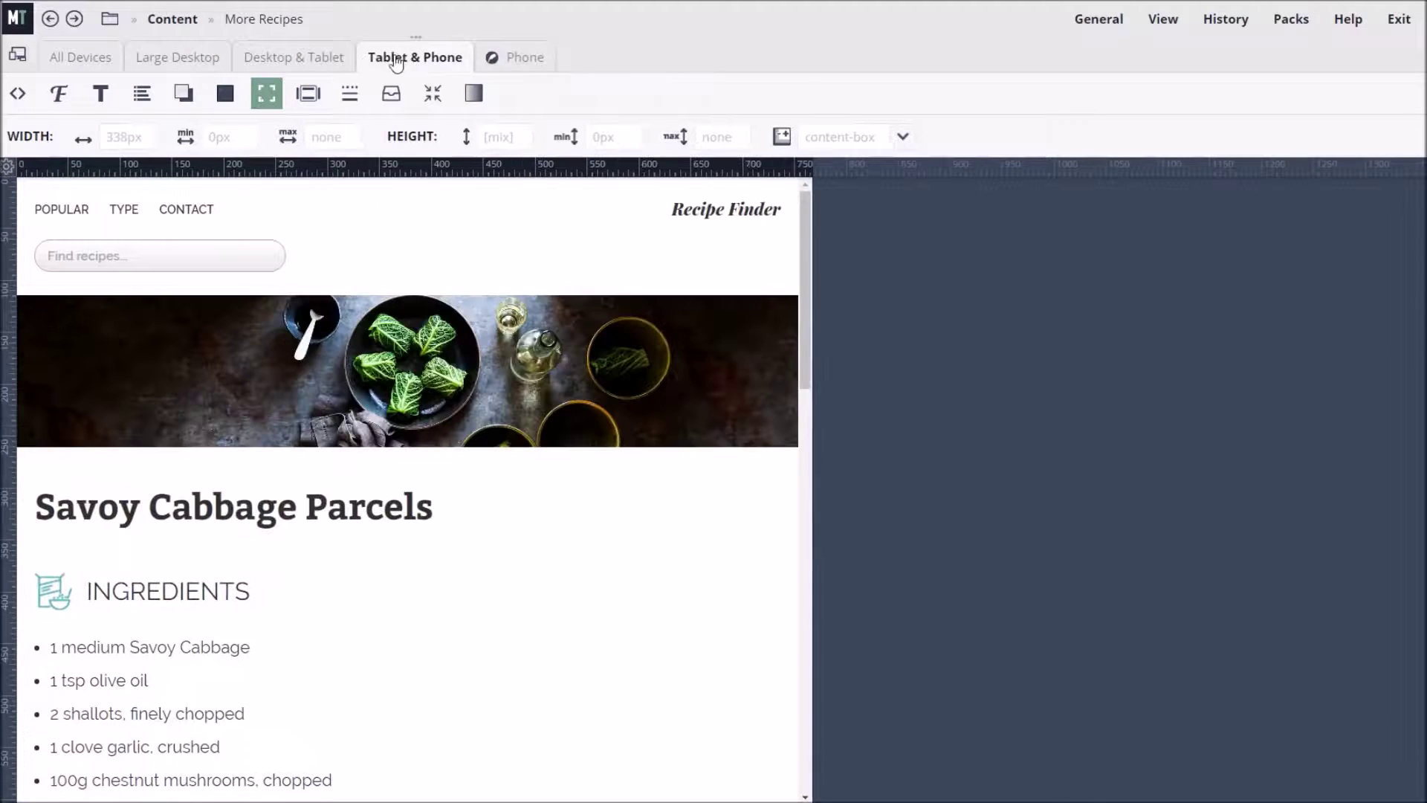
pyautogui.click(283, 59)
pyautogui.click(192, 60)
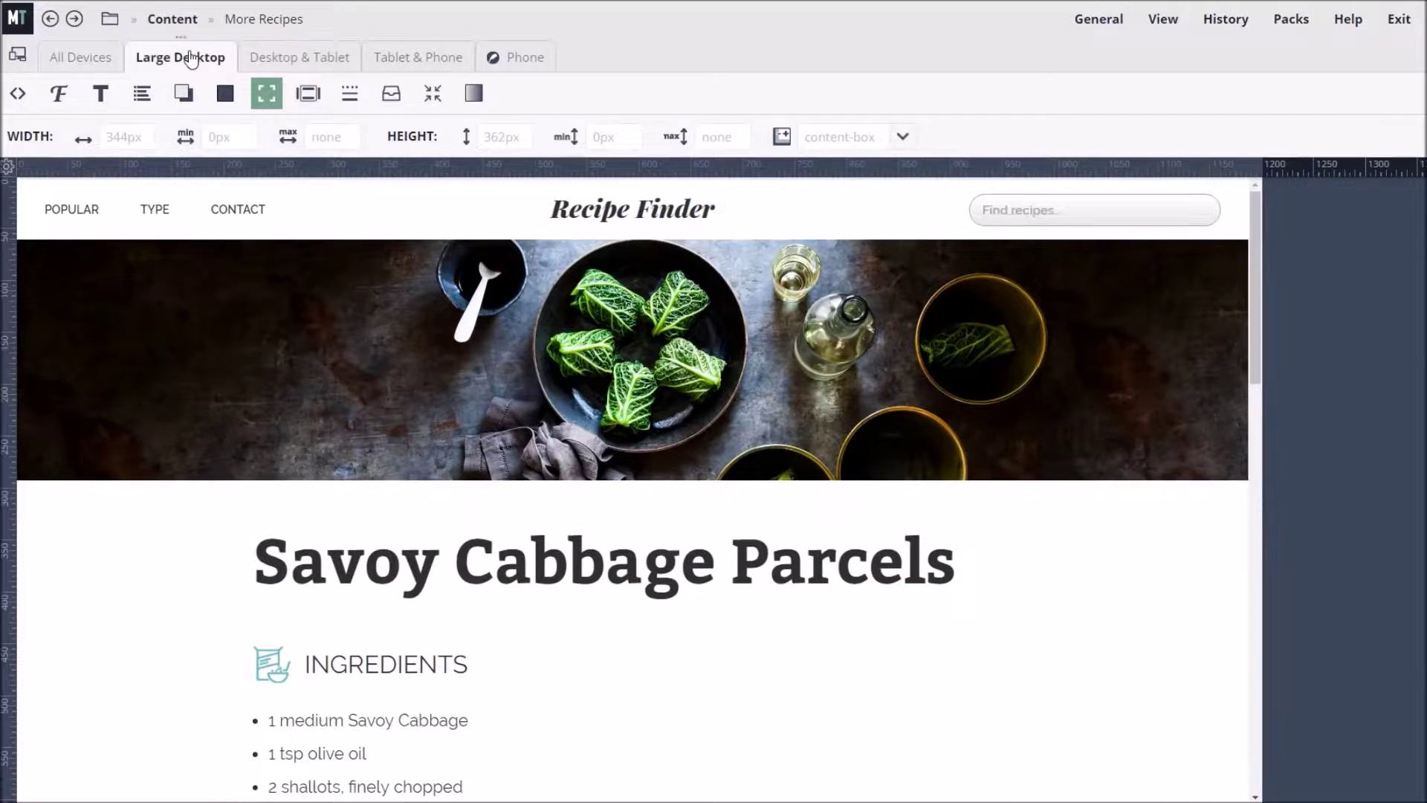
pyautogui.click(75, 58)
pyautogui.click(18, 55)
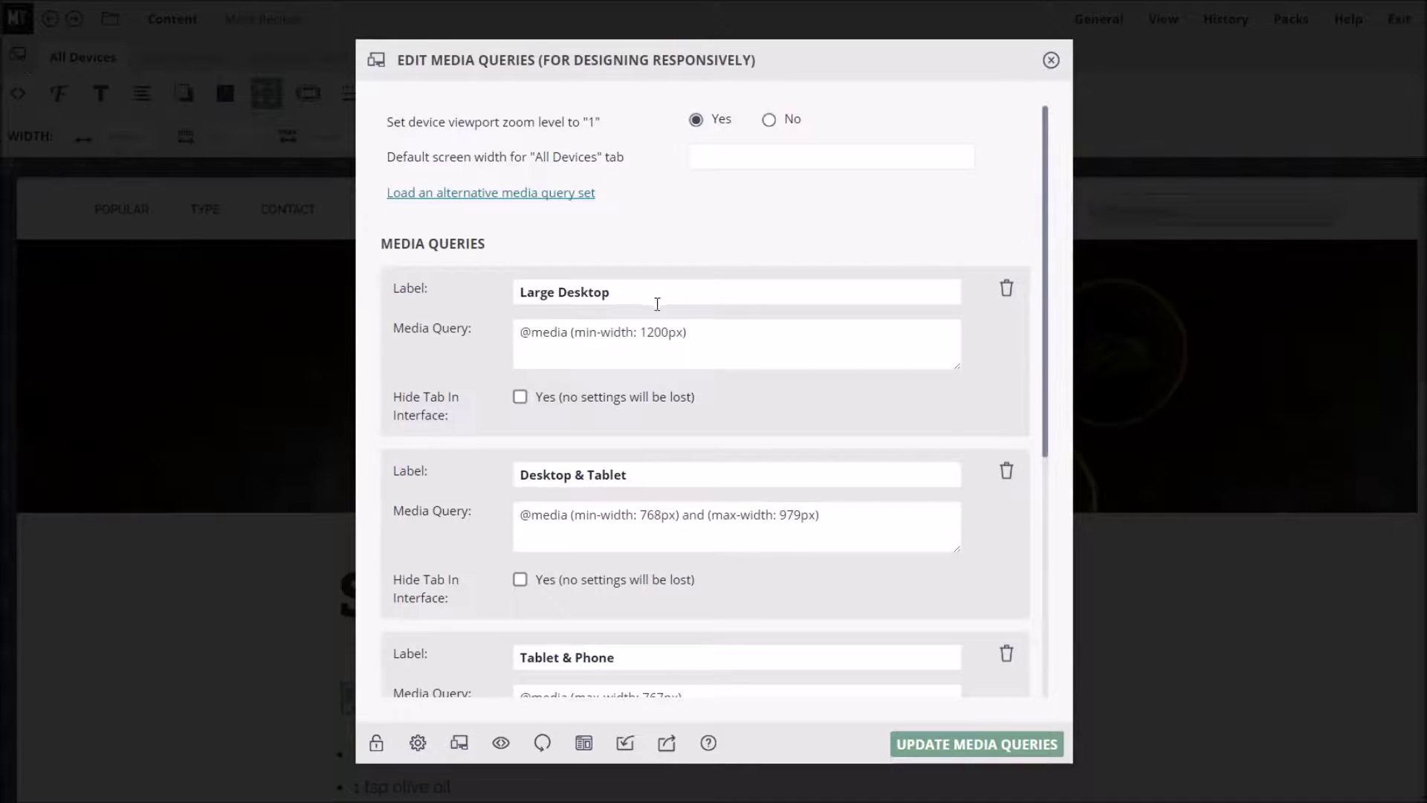
# Step: Look over the media query entries, adding and then deleting a blank one
pyautogui.moveTo(622, 293); pyautogui.dragTo(500, 283)
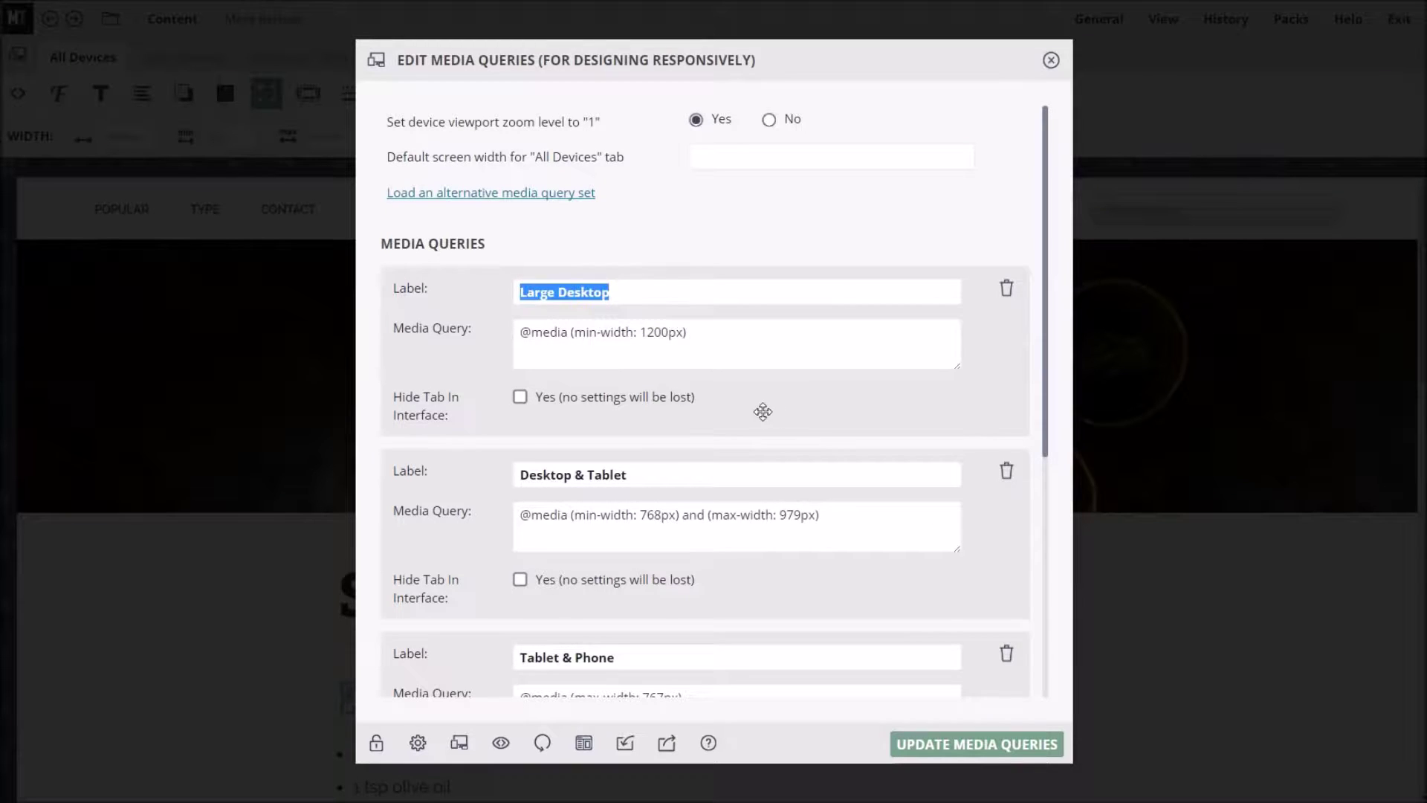
pyautogui.moveTo(823, 518); pyautogui.dragTo(518, 504)
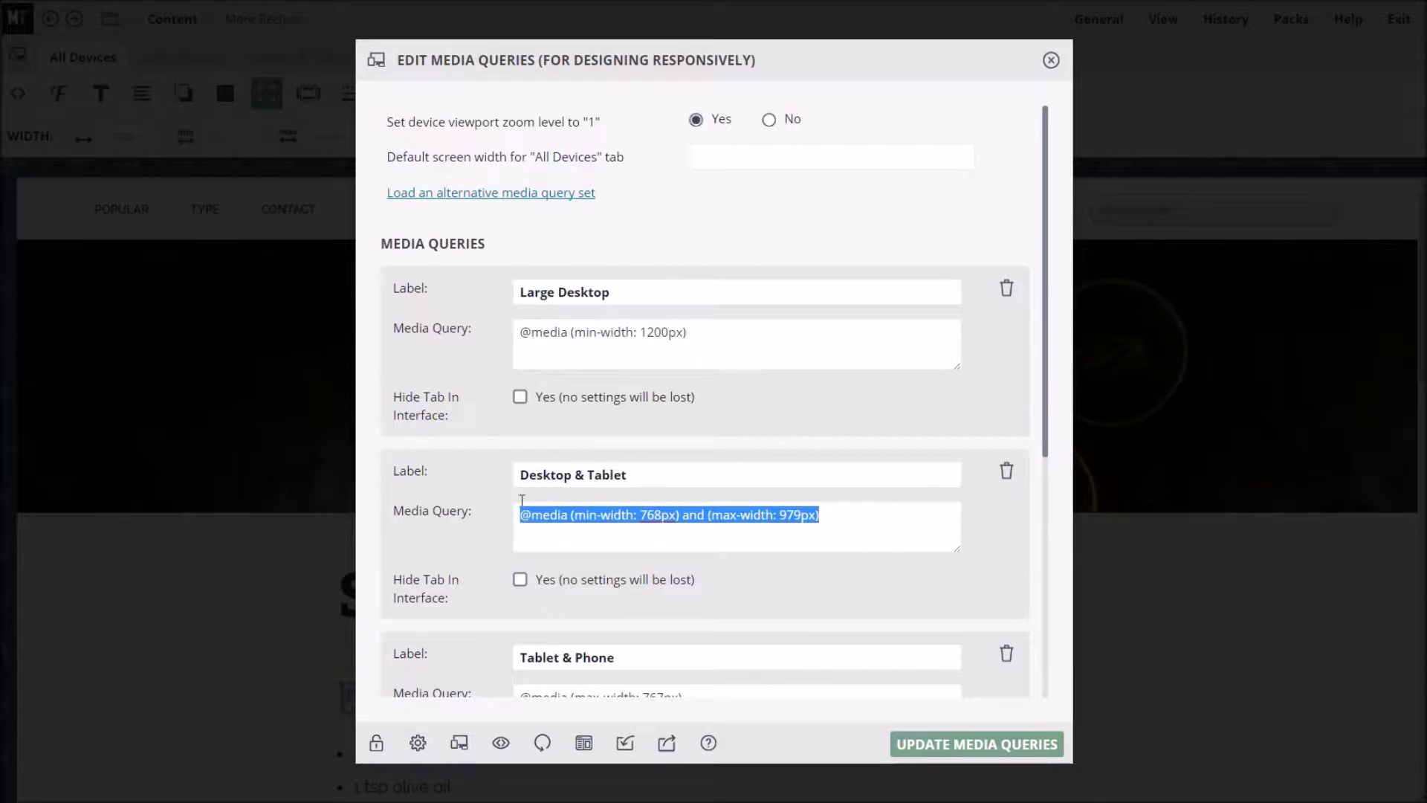
pyautogui.scroll(-1, 872, 481)
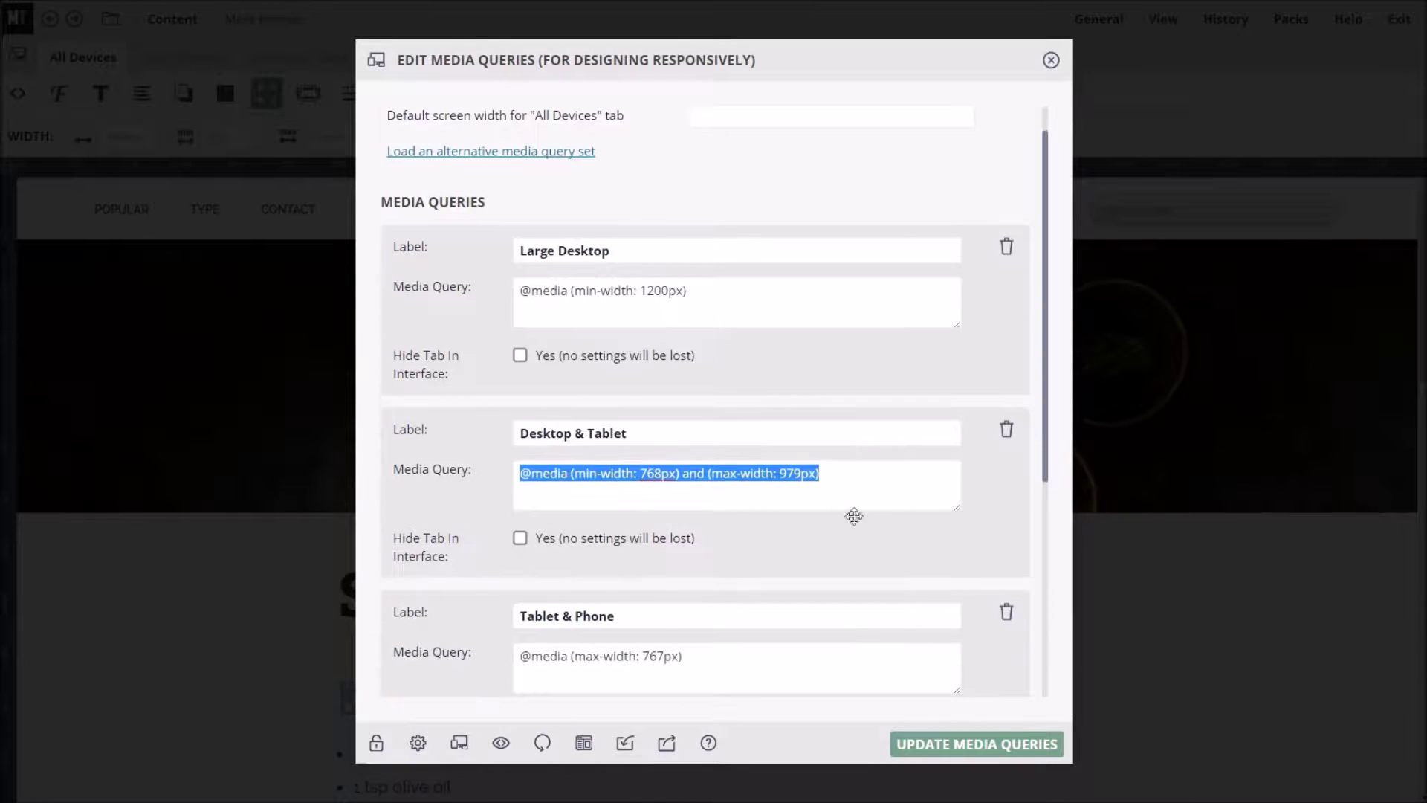
pyautogui.scroll(-5, 853, 516)
pyautogui.click(414, 604)
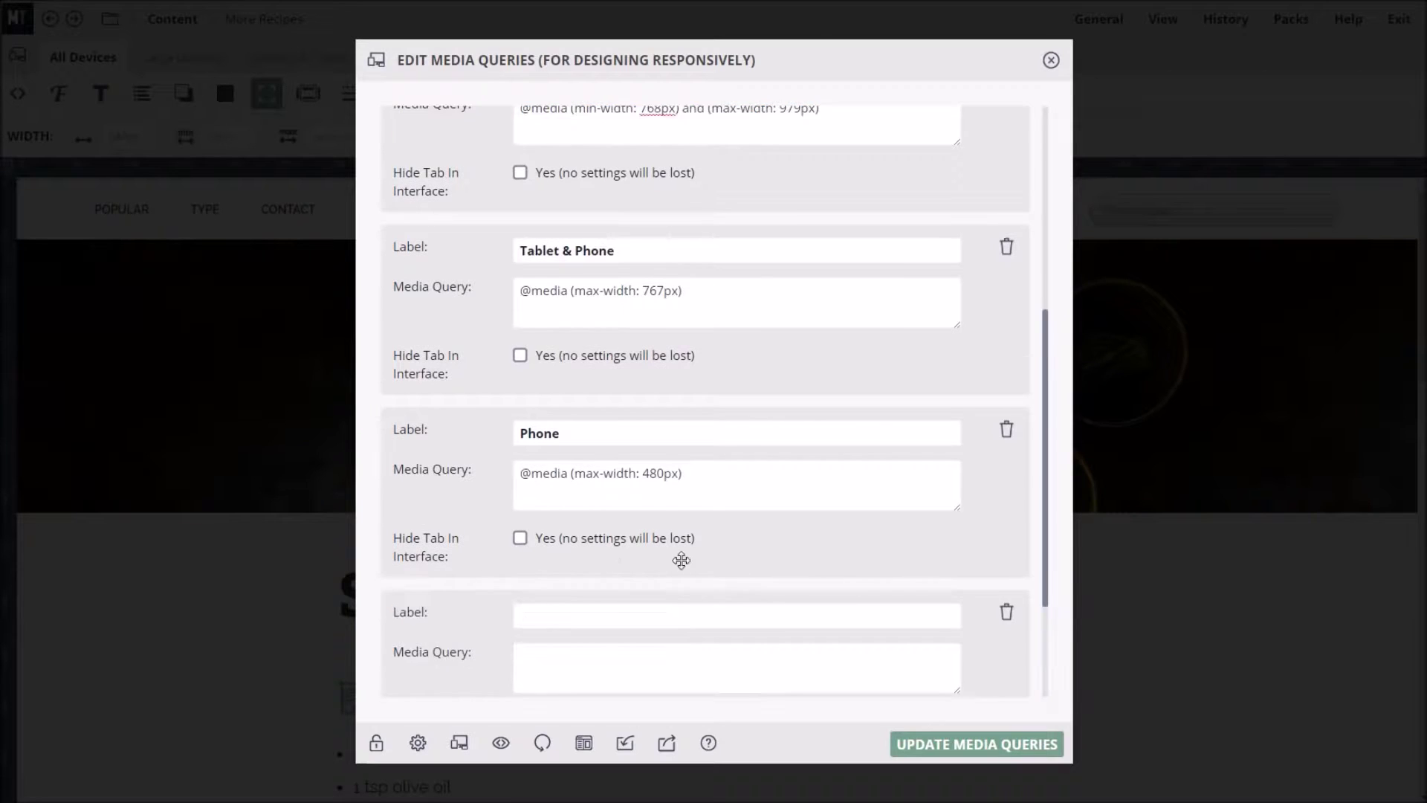
pyautogui.scroll(-1, 672, 559)
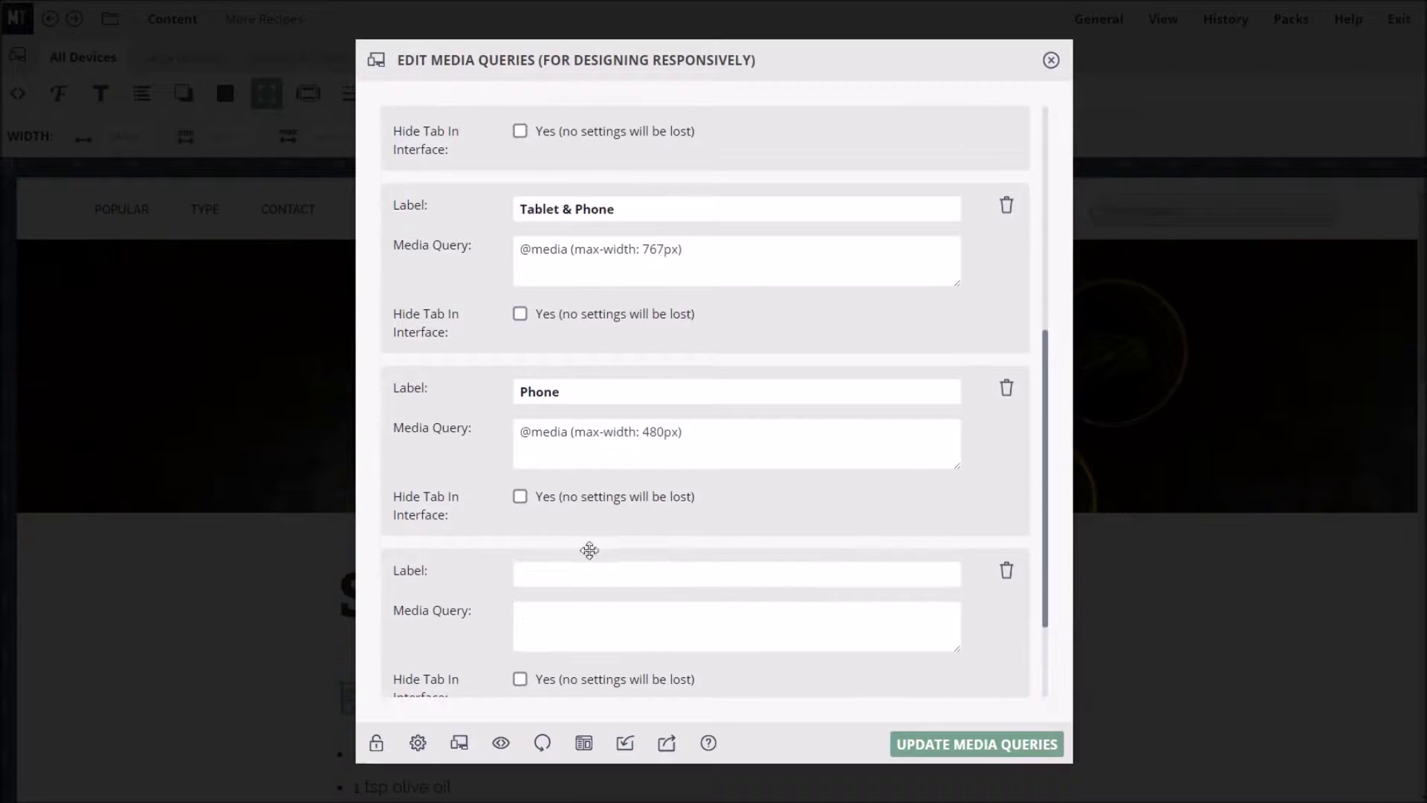
pyautogui.click(1007, 570)
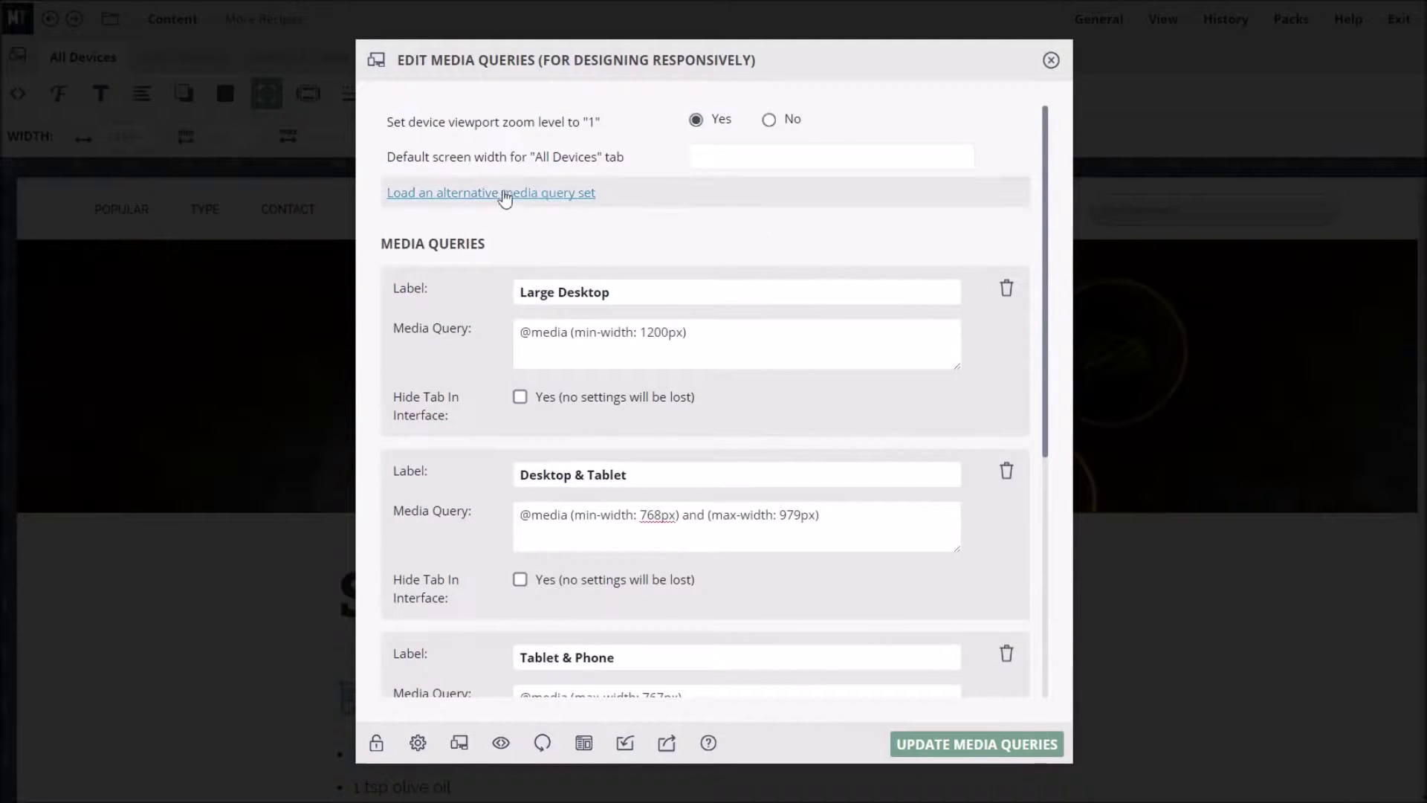
# Step: Try the 'Mobile first semantic MQs' set, then close the dialog without applying
pyautogui.click(498, 194)
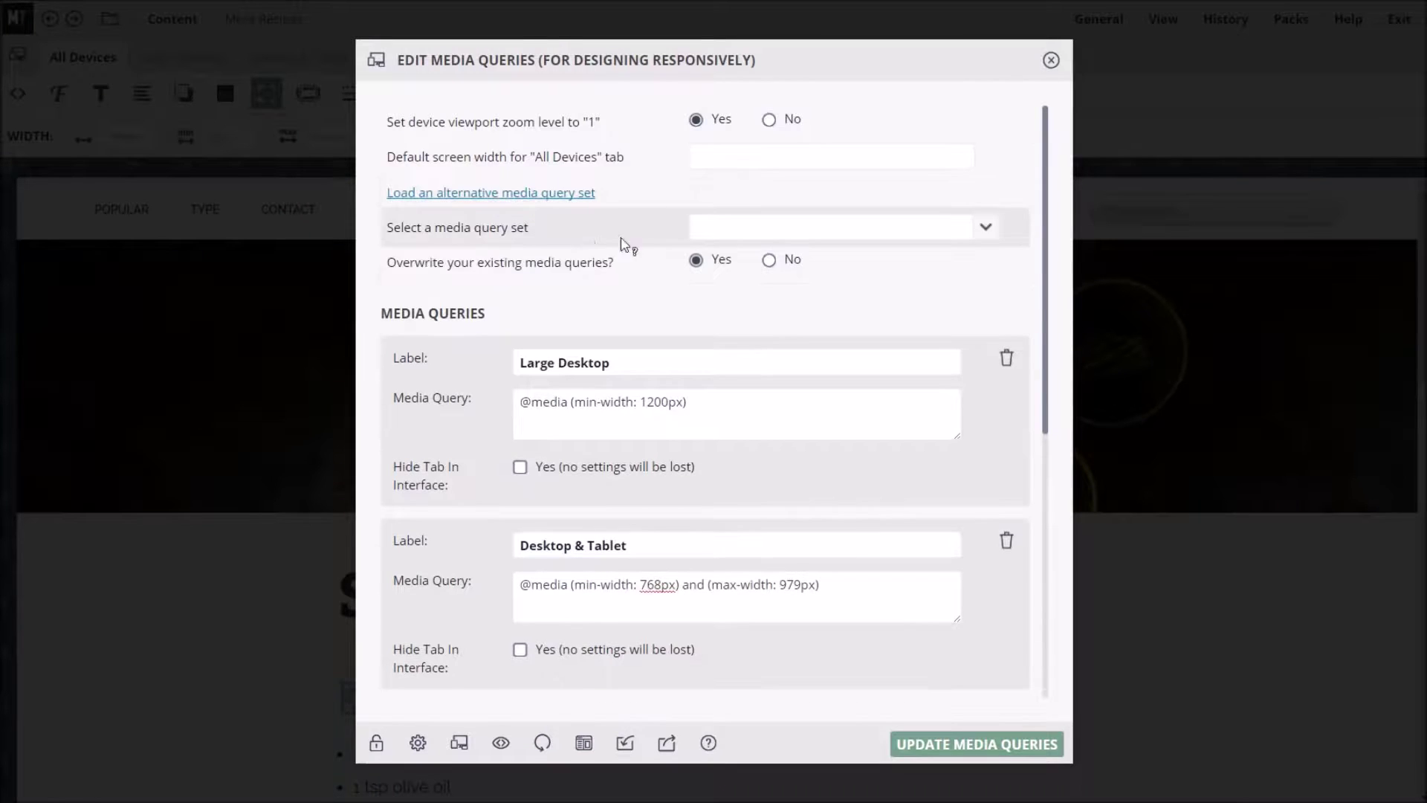
pyautogui.click(985, 231)
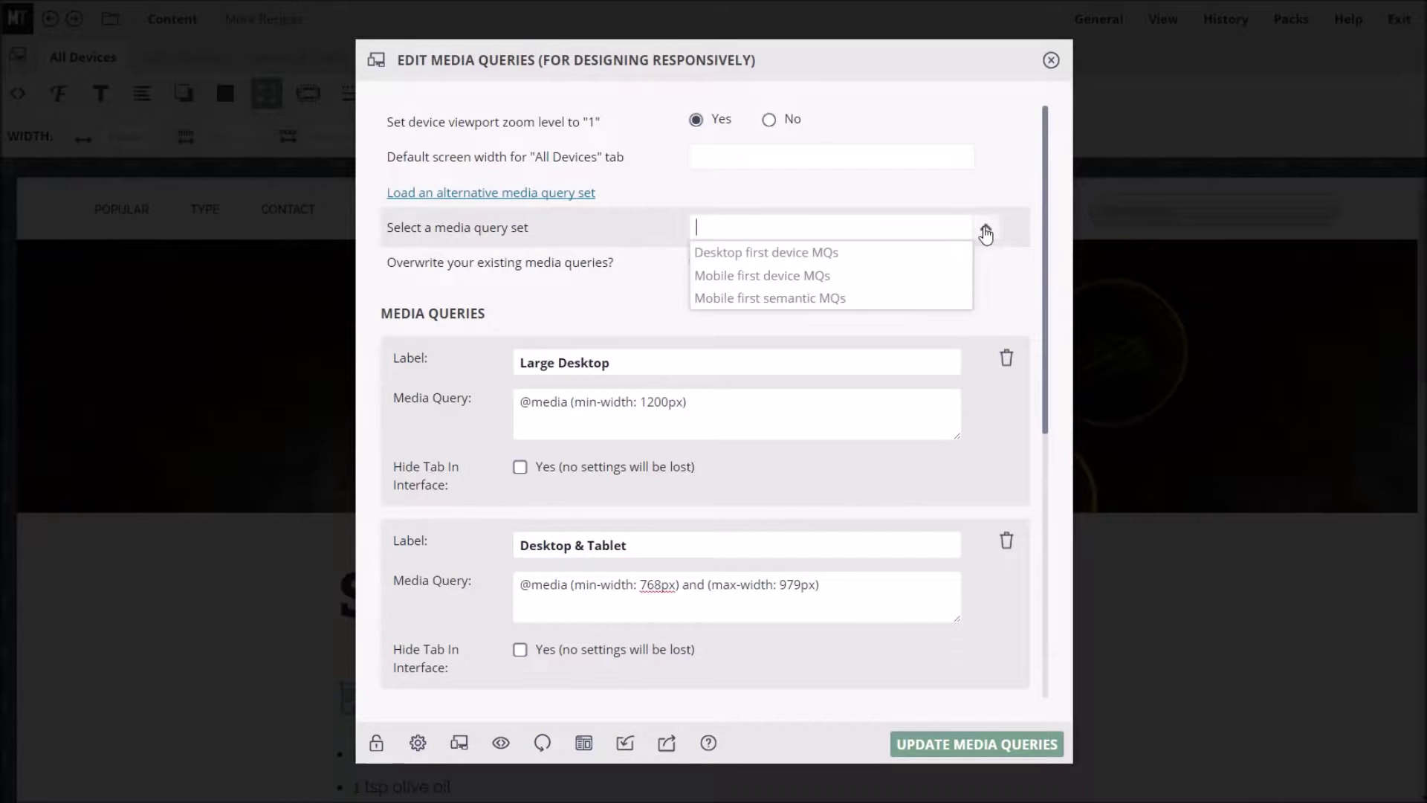
pyautogui.click(891, 300)
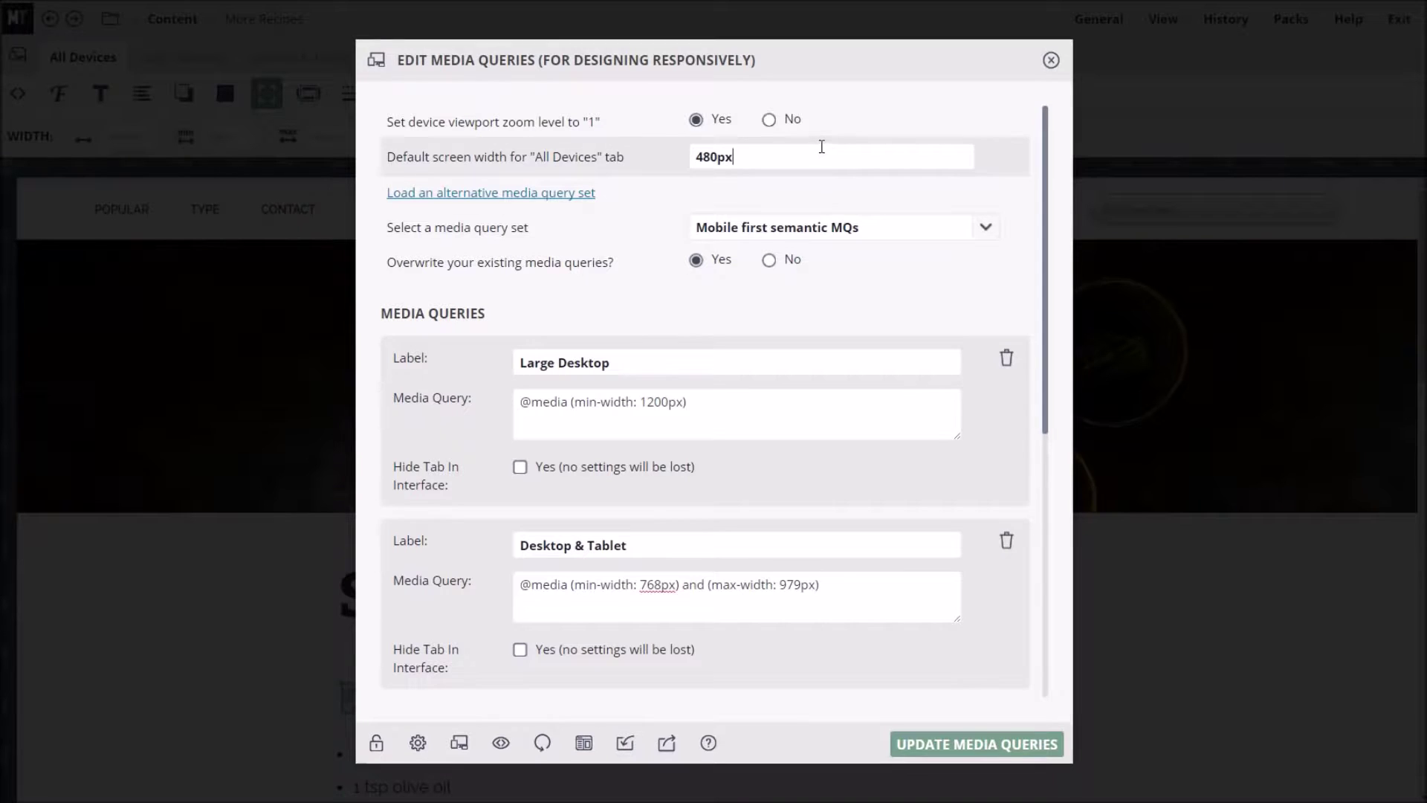
pyautogui.click(1050, 60)
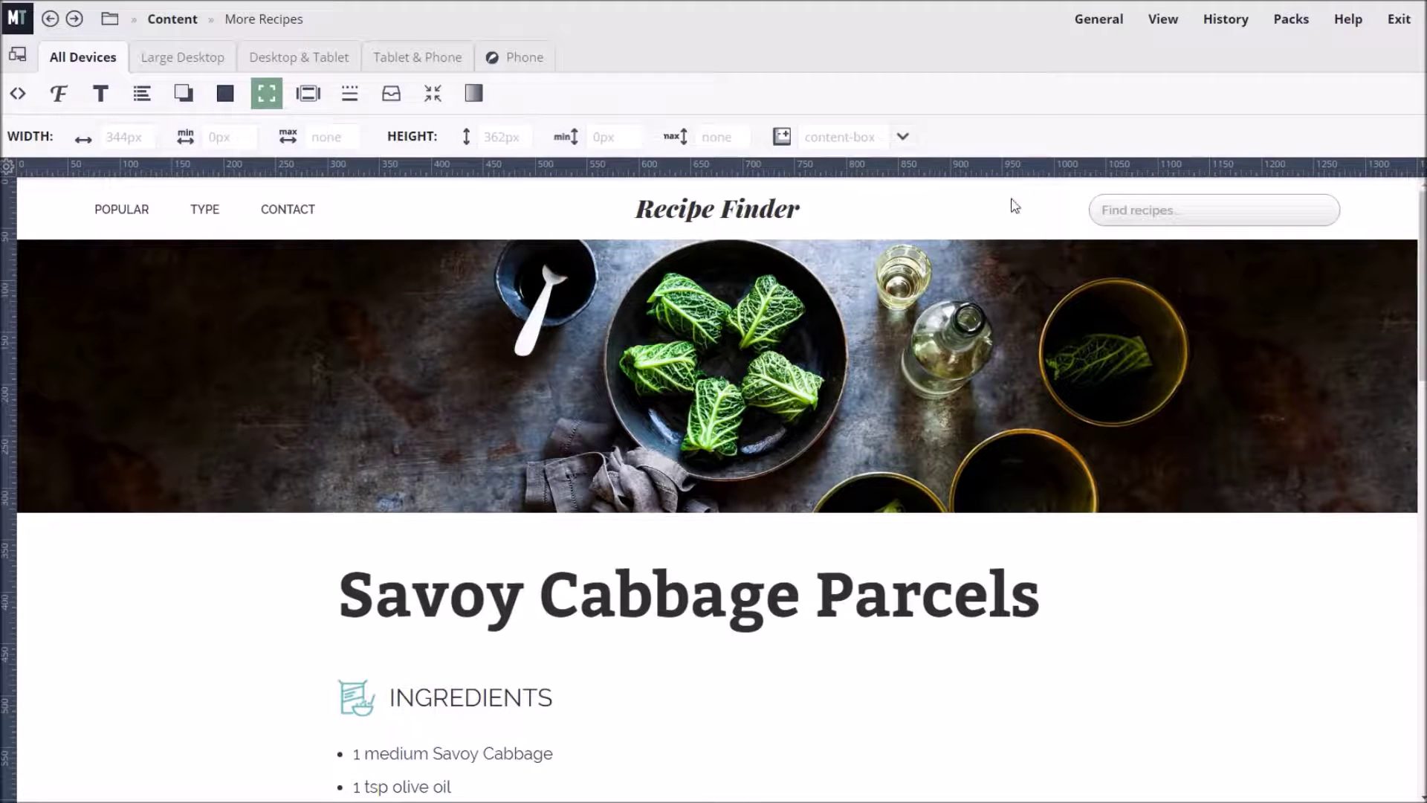
# Step: Preview the page at phone width, return to All Devices, and bring up the View menu
pyautogui.scroll(-1, 691, 310)
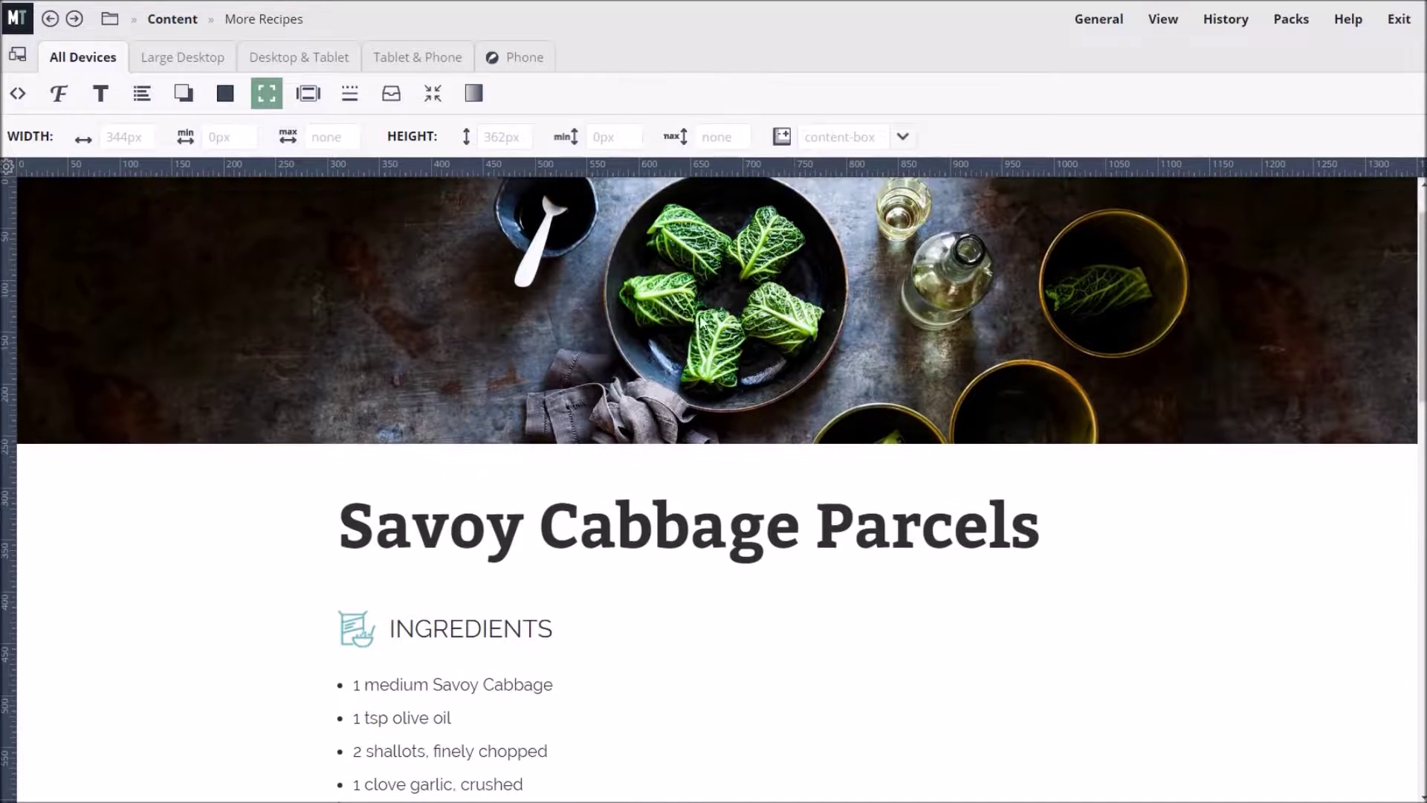
pyautogui.scroll(1, 700, 320)
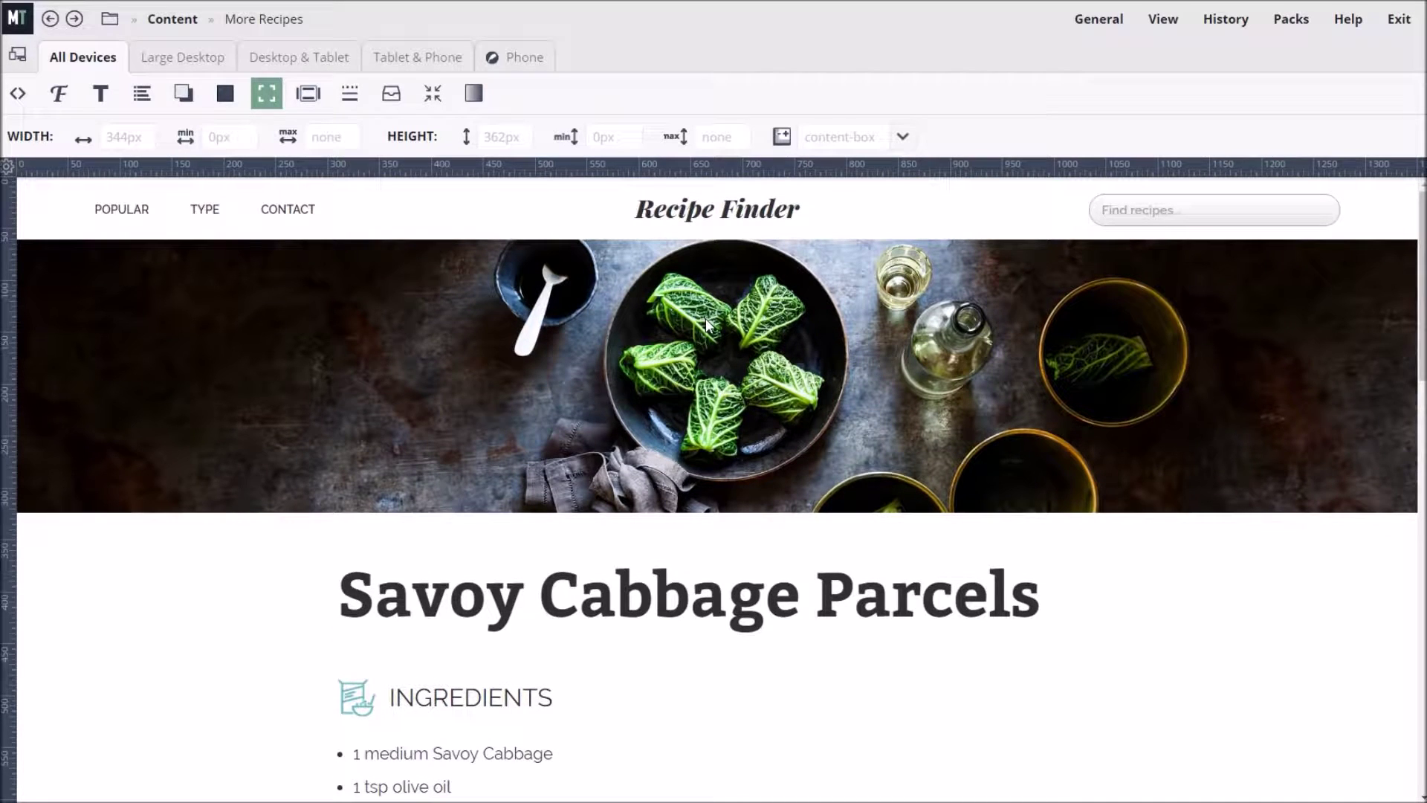
pyautogui.click(507, 60)
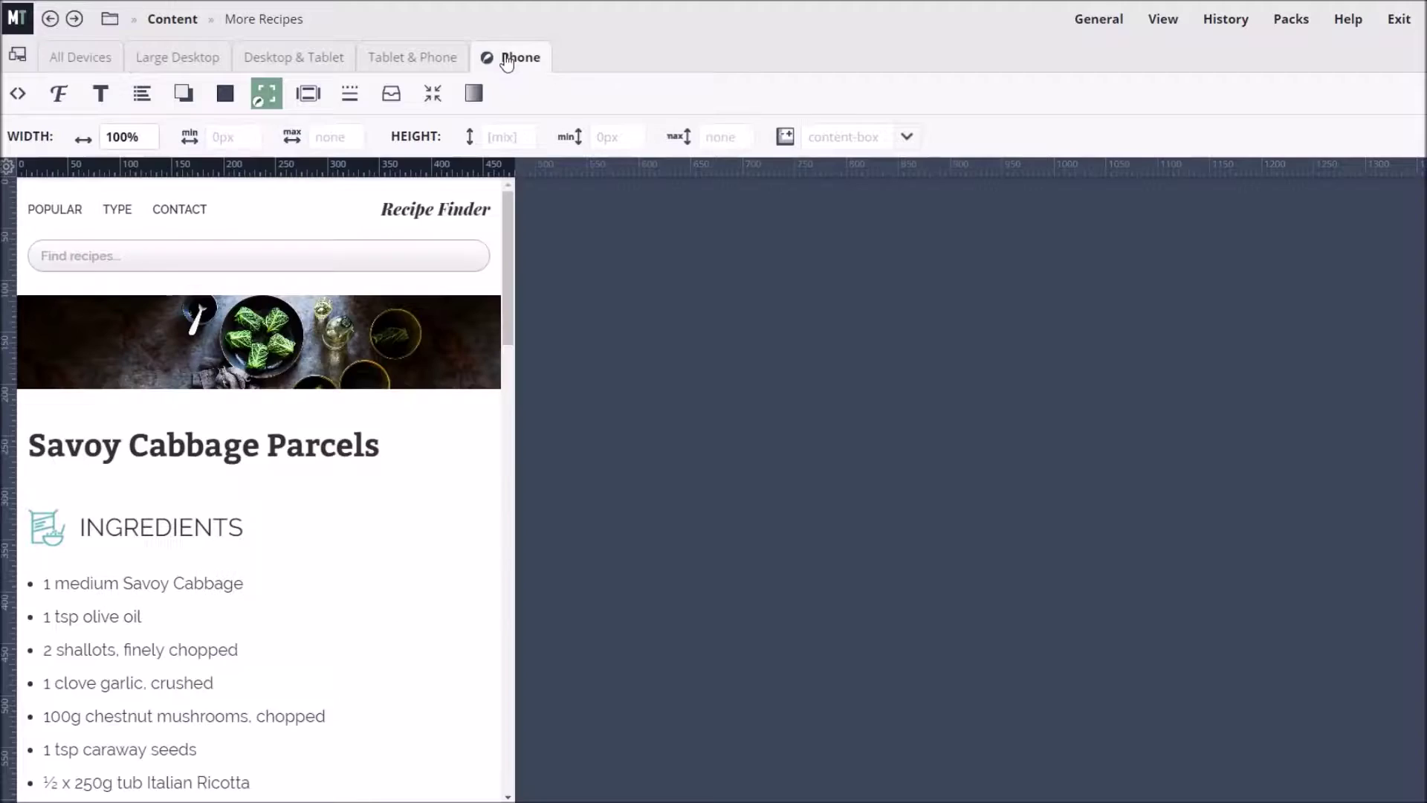
pyautogui.click(80, 60)
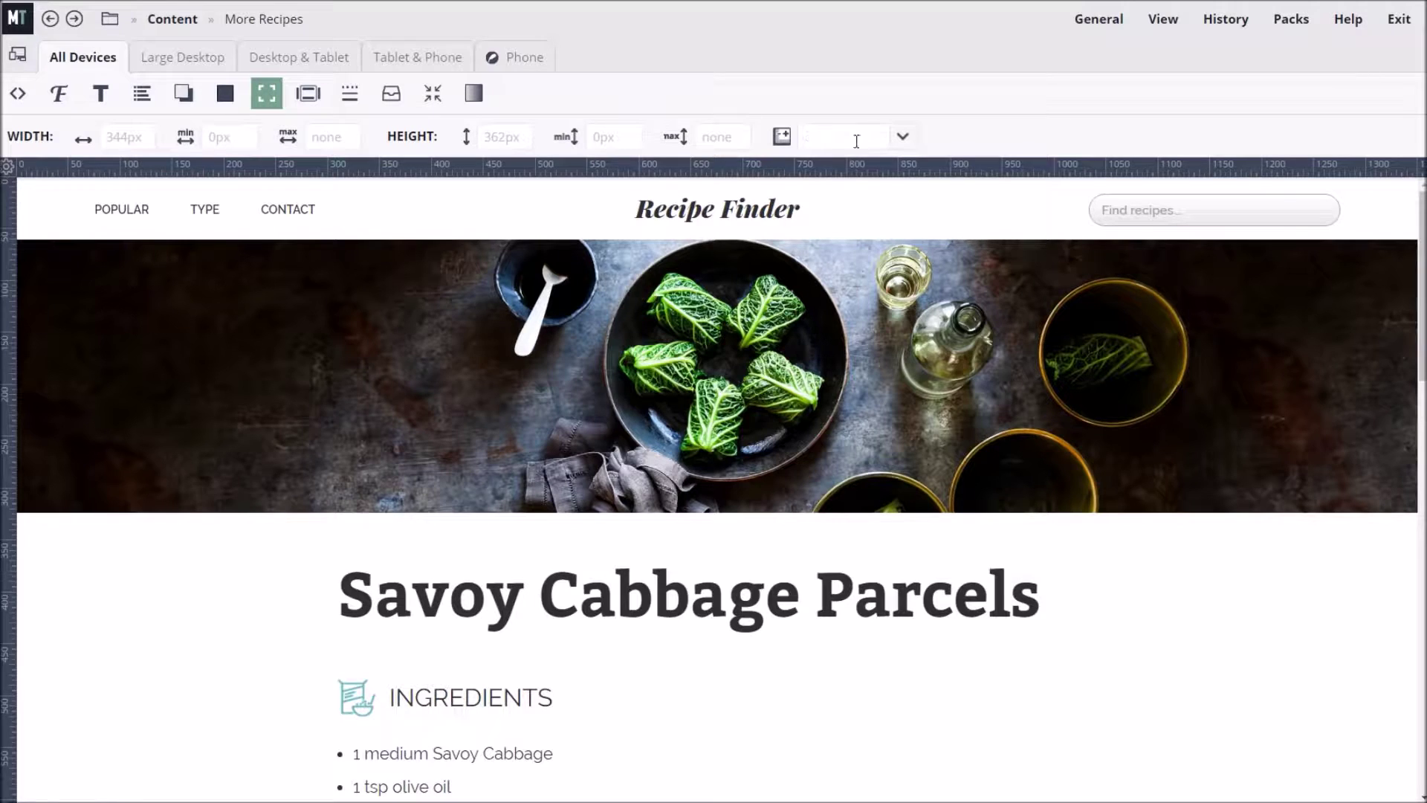
pyautogui.click(1177, 26)
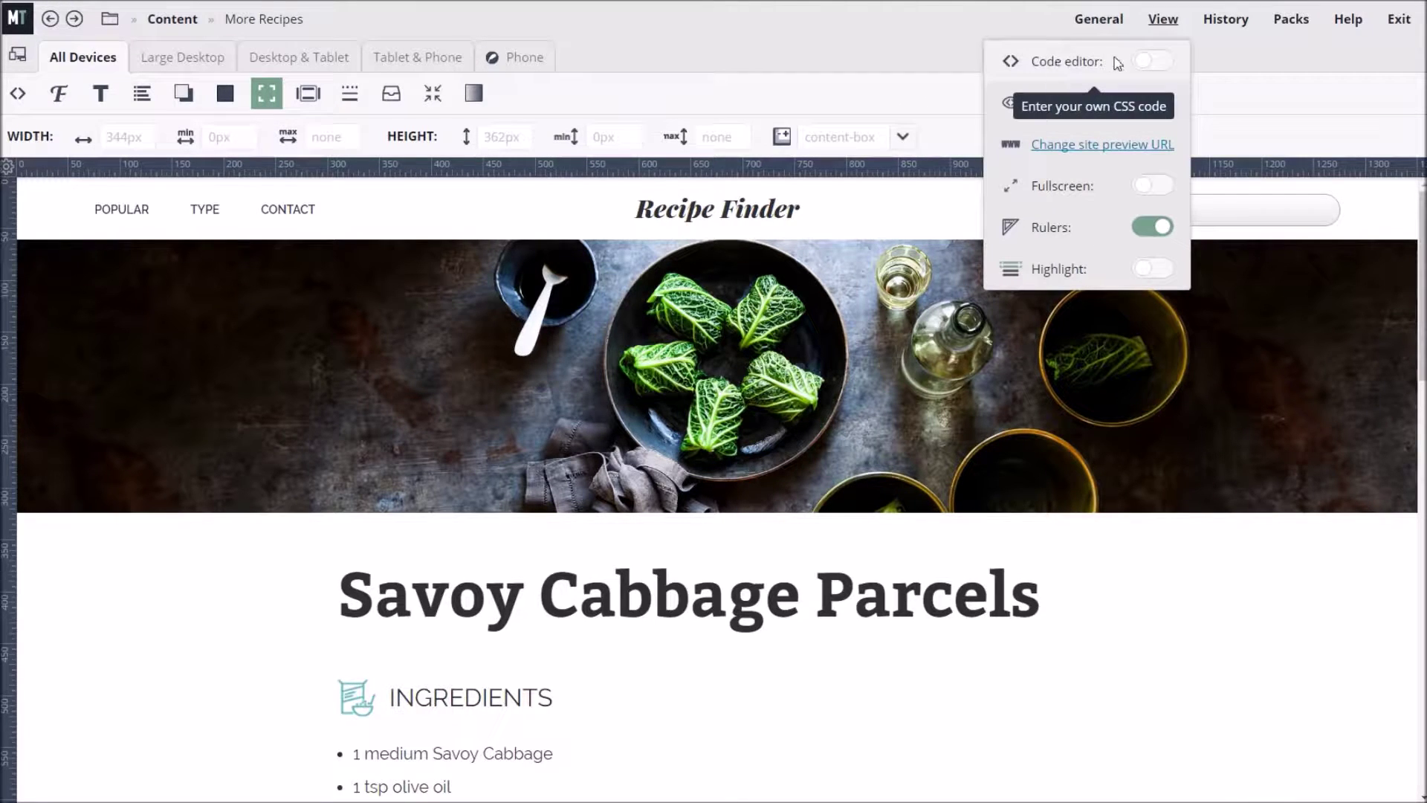
# Step: Enable the code editor and enter 'h1 { color:#95cdce; }' under All Browsers
pyautogui.click(1151, 61)
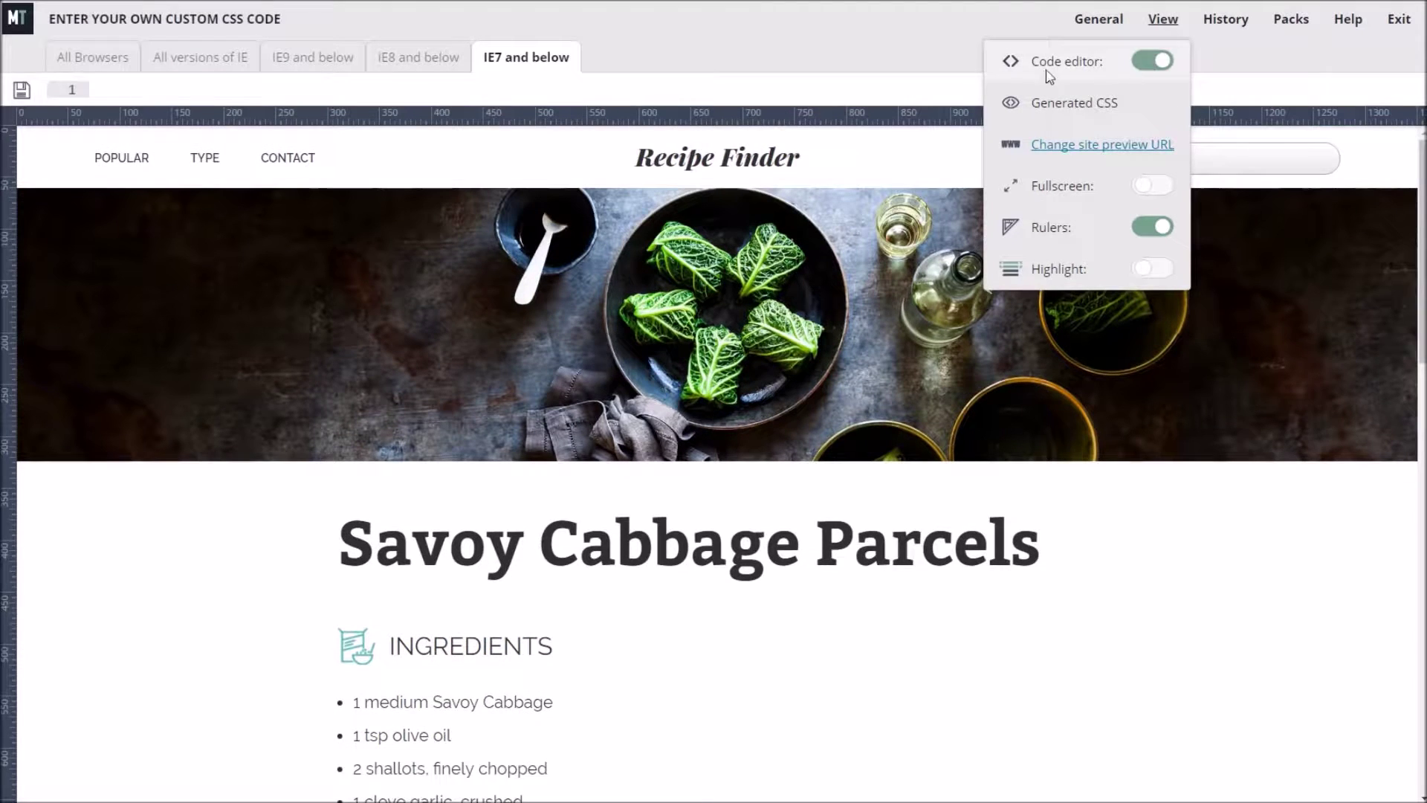
pyautogui.click(94, 59)
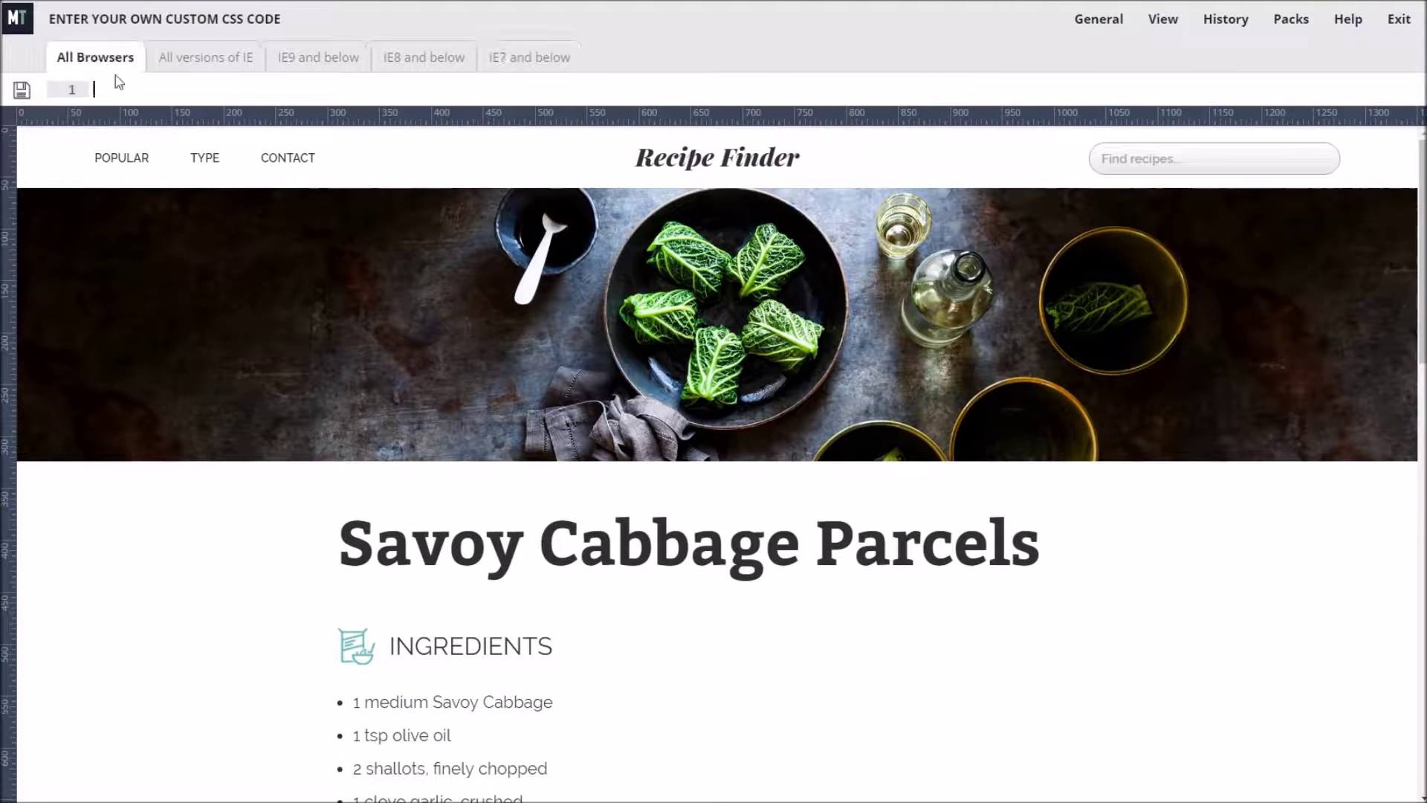
pyautogui.write('h1 {')
pyautogui.press('Return')
pyautogui.write('color')
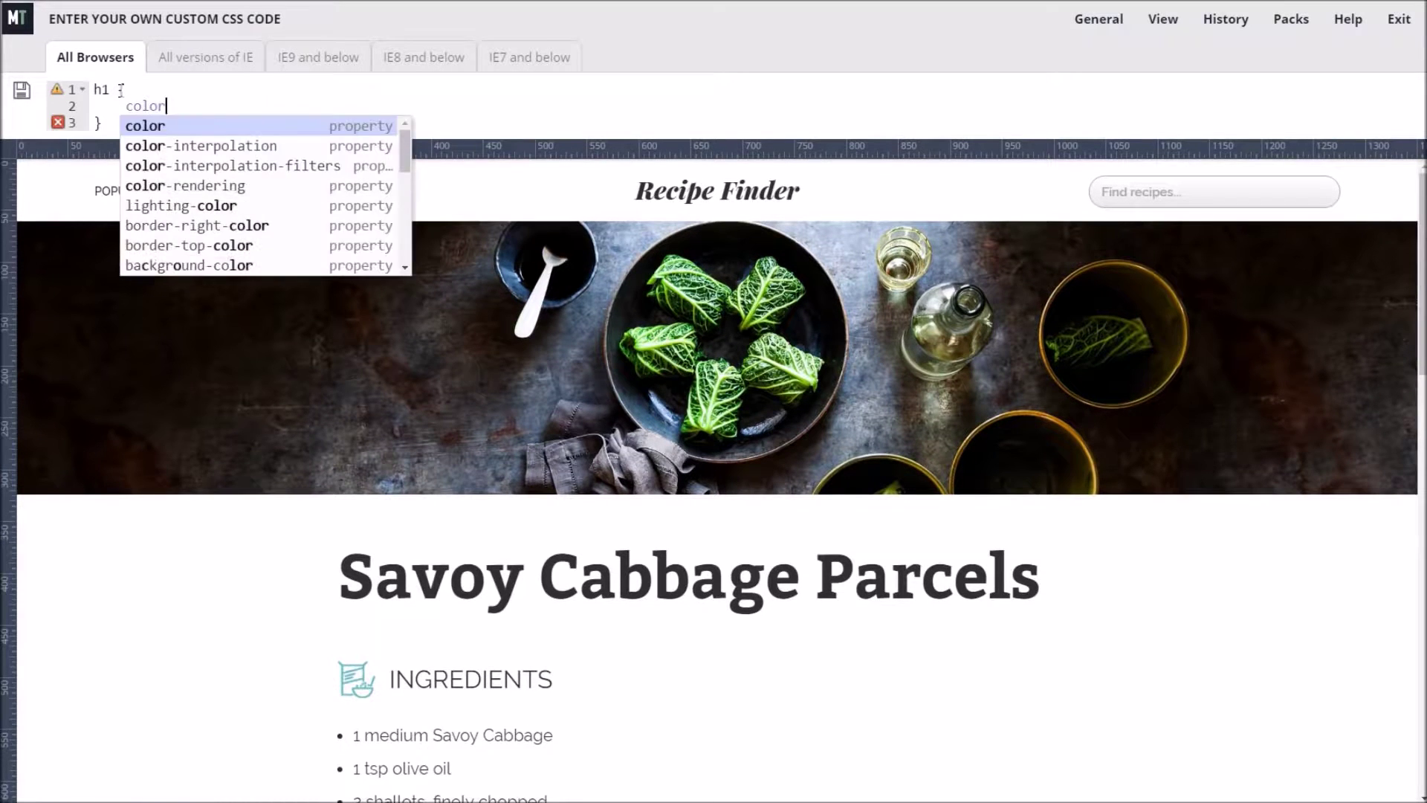
pyautogui.press('Return')
pyautogui.write('#')
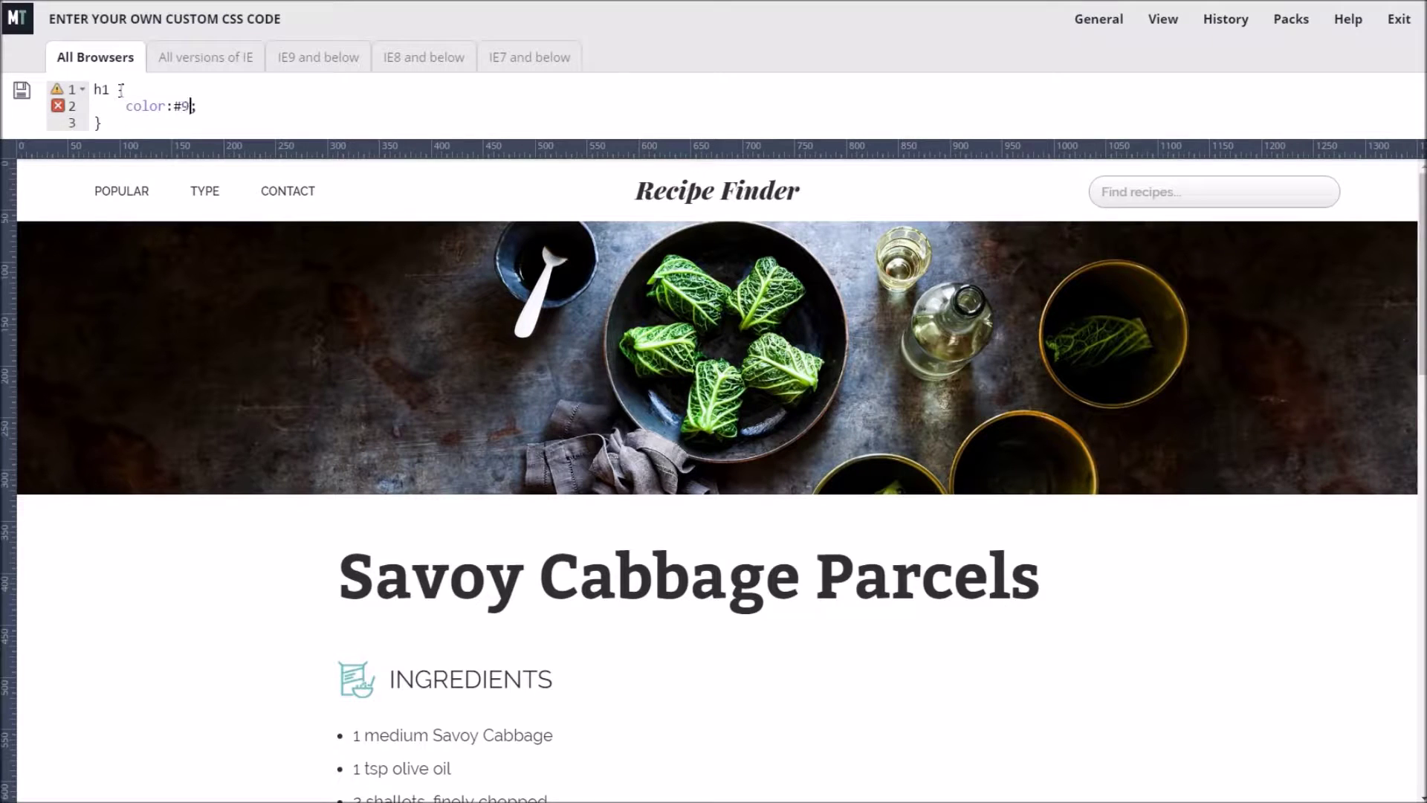
pyautogui.write('95cdce')
# Step: Delete the color declaration and paste it back
pyautogui.click(293, 104)
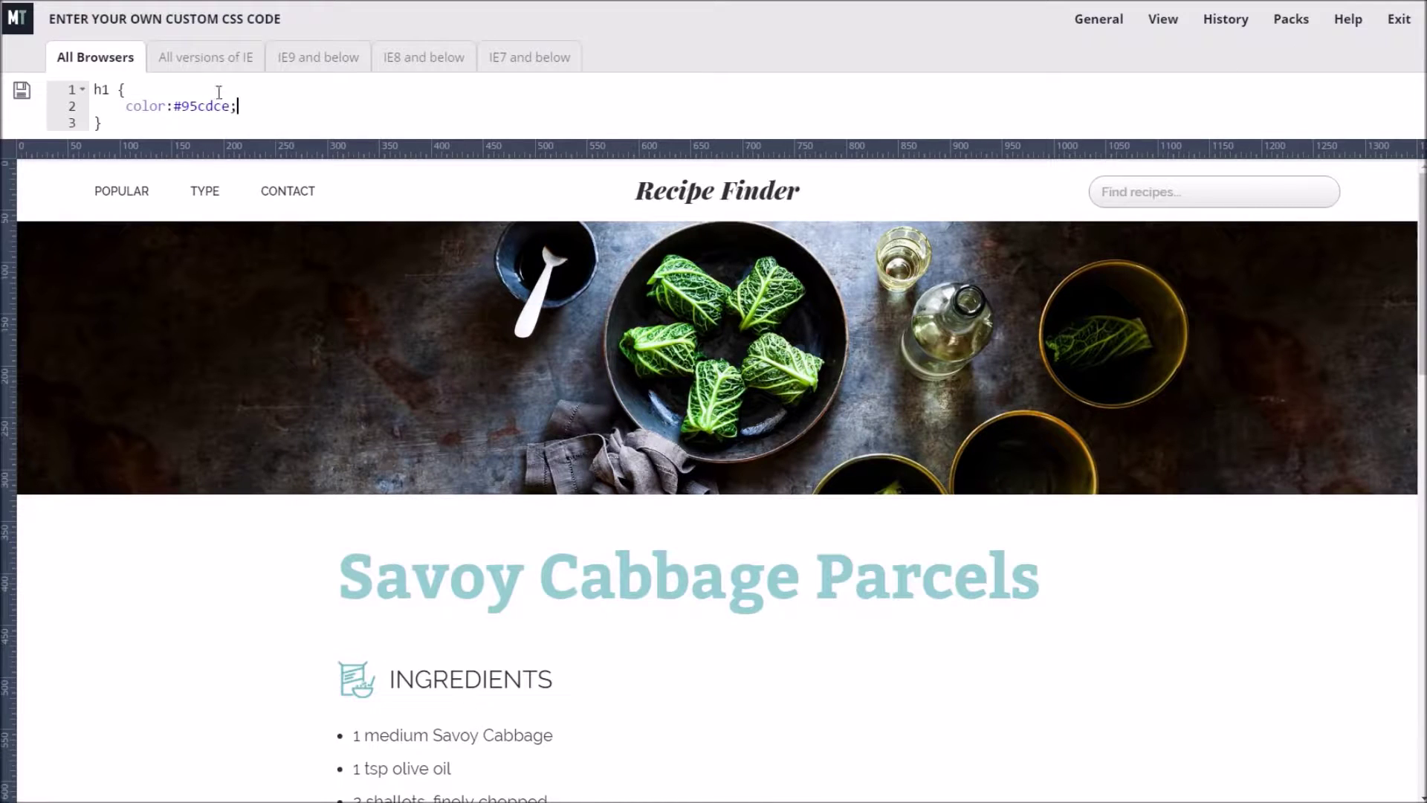
pyautogui.moveTo(257, 112); pyautogui.dragTo(127, 106)
pyautogui.hotkey('ctrl', 'c')
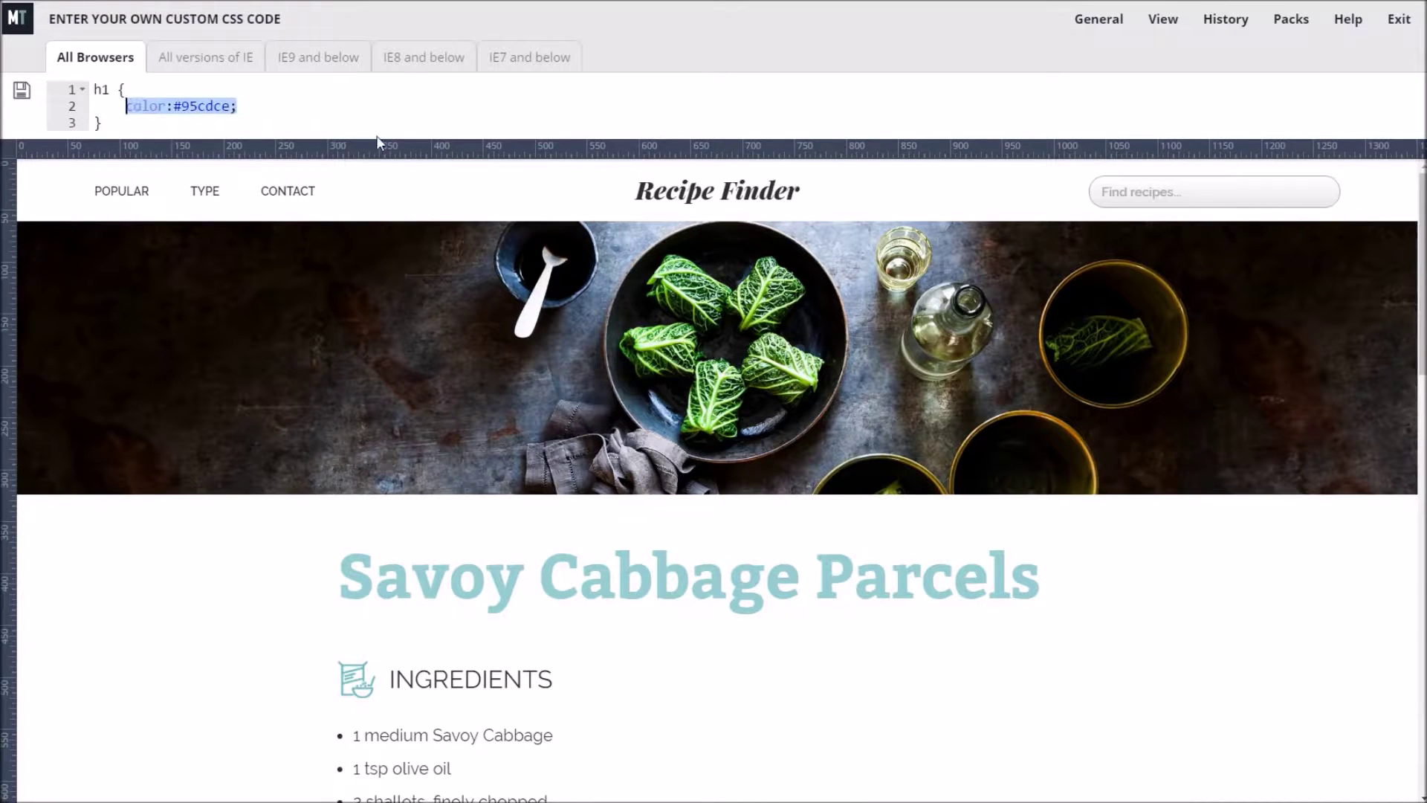
pyautogui.press('BackSpace')
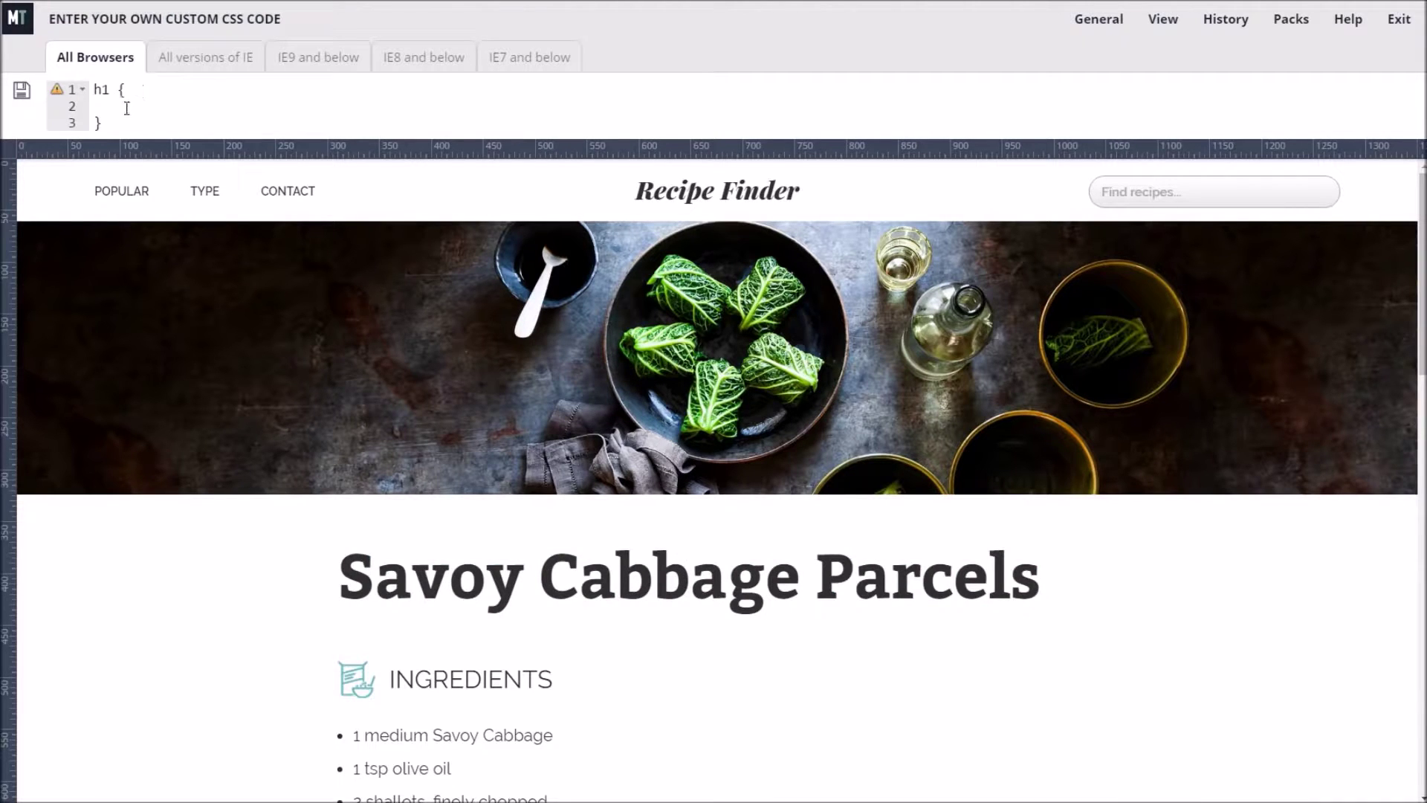
pyautogui.hotkey('ctrl', 'v')
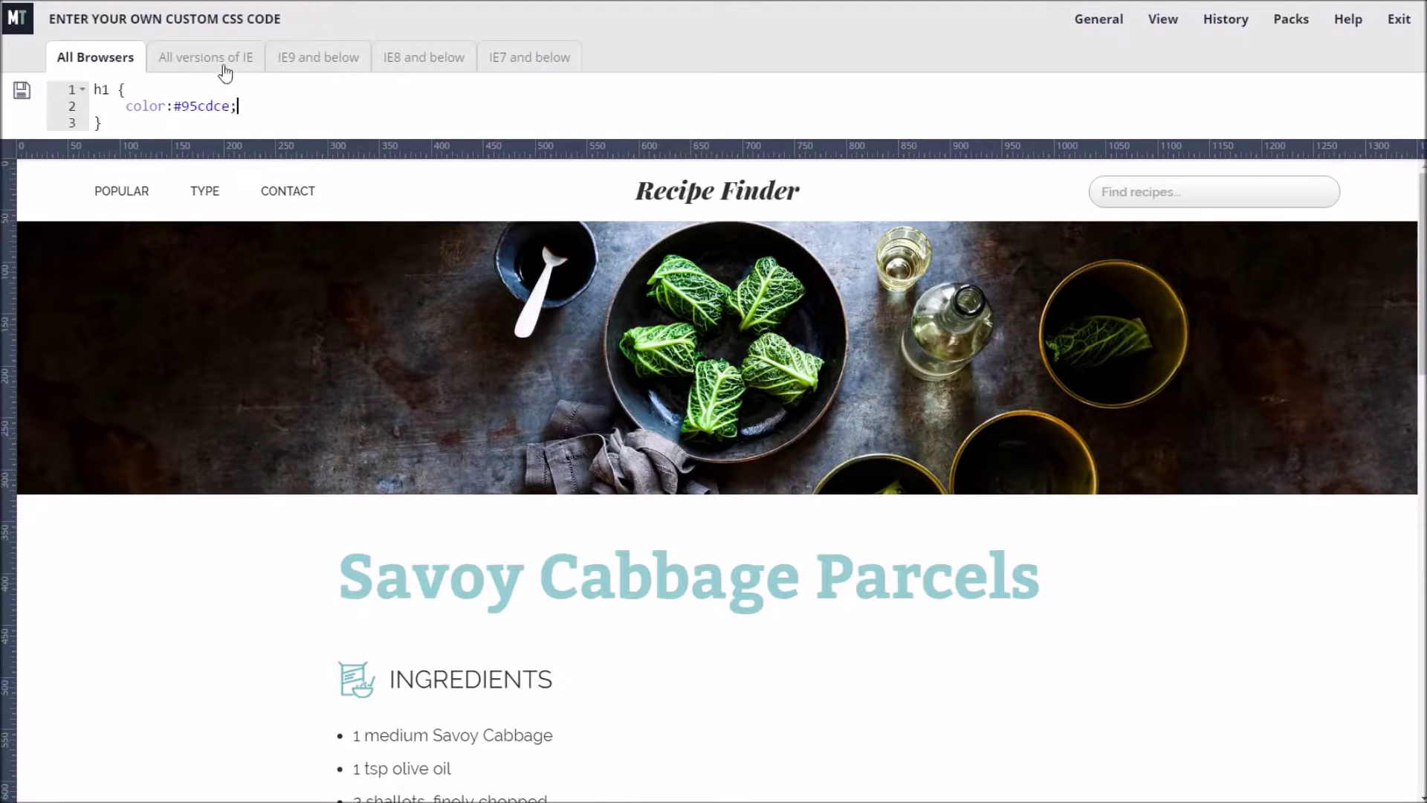
# Step: Check the CSS tabs for all IE, IE9, IE8 and IE7 and below
pyautogui.click(202, 59)
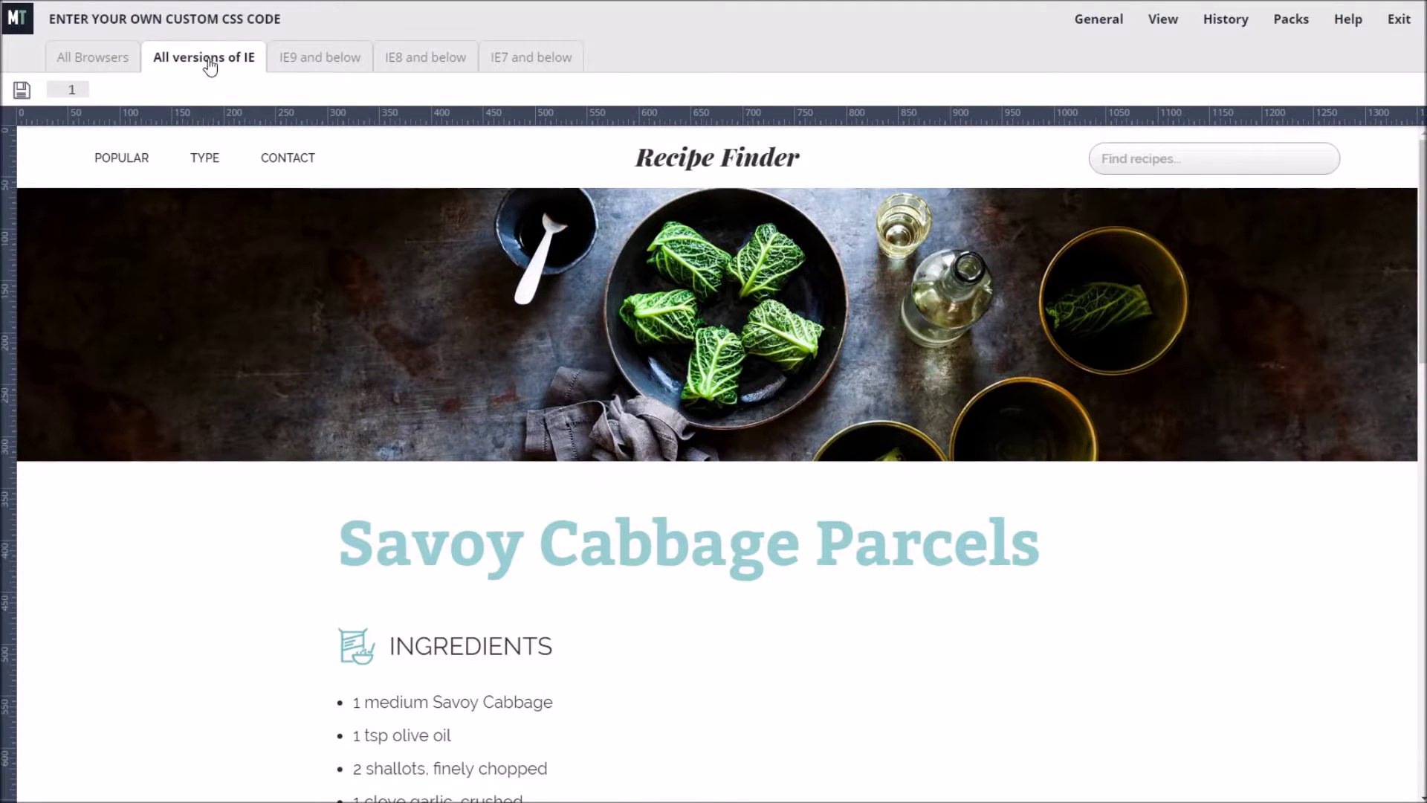
pyautogui.click(318, 65)
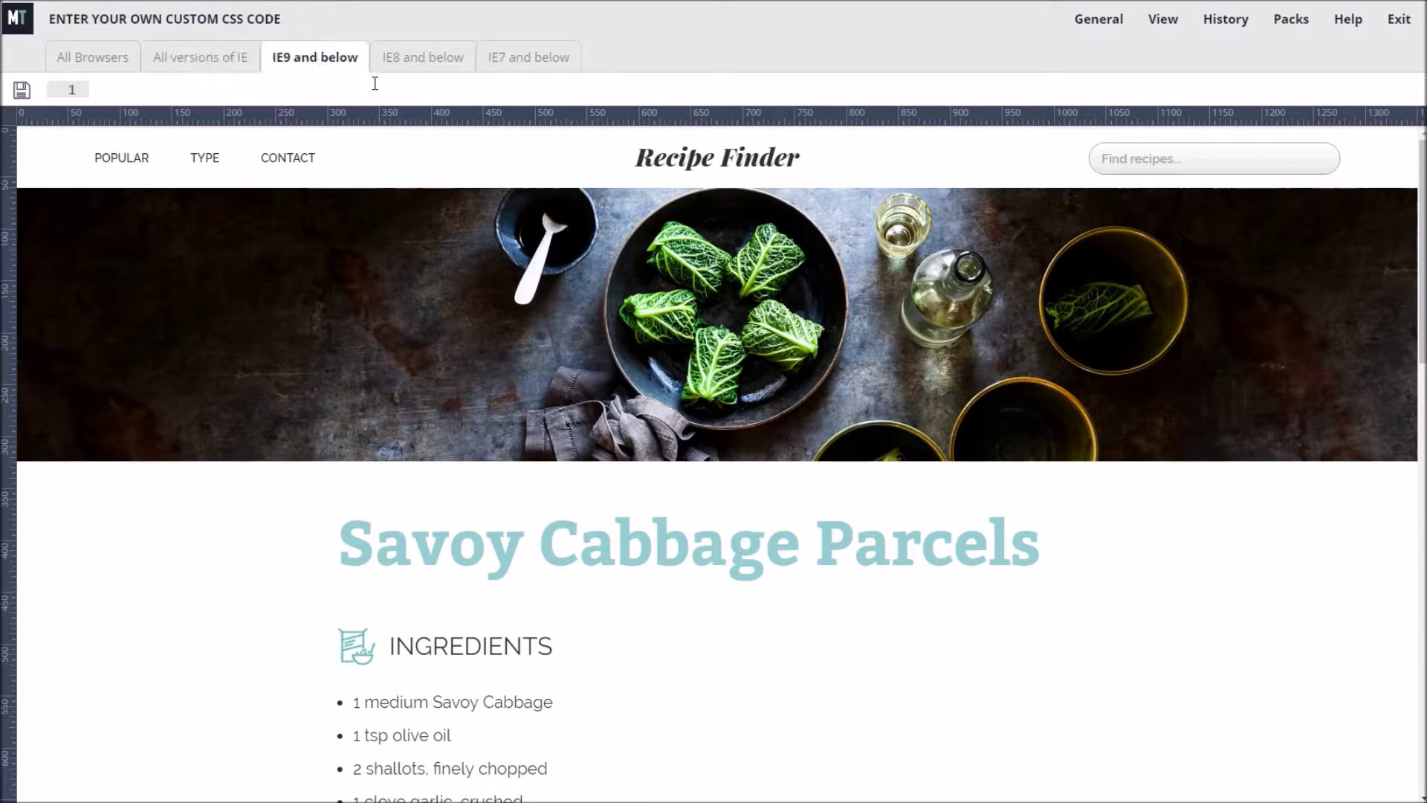
pyautogui.click(414, 64)
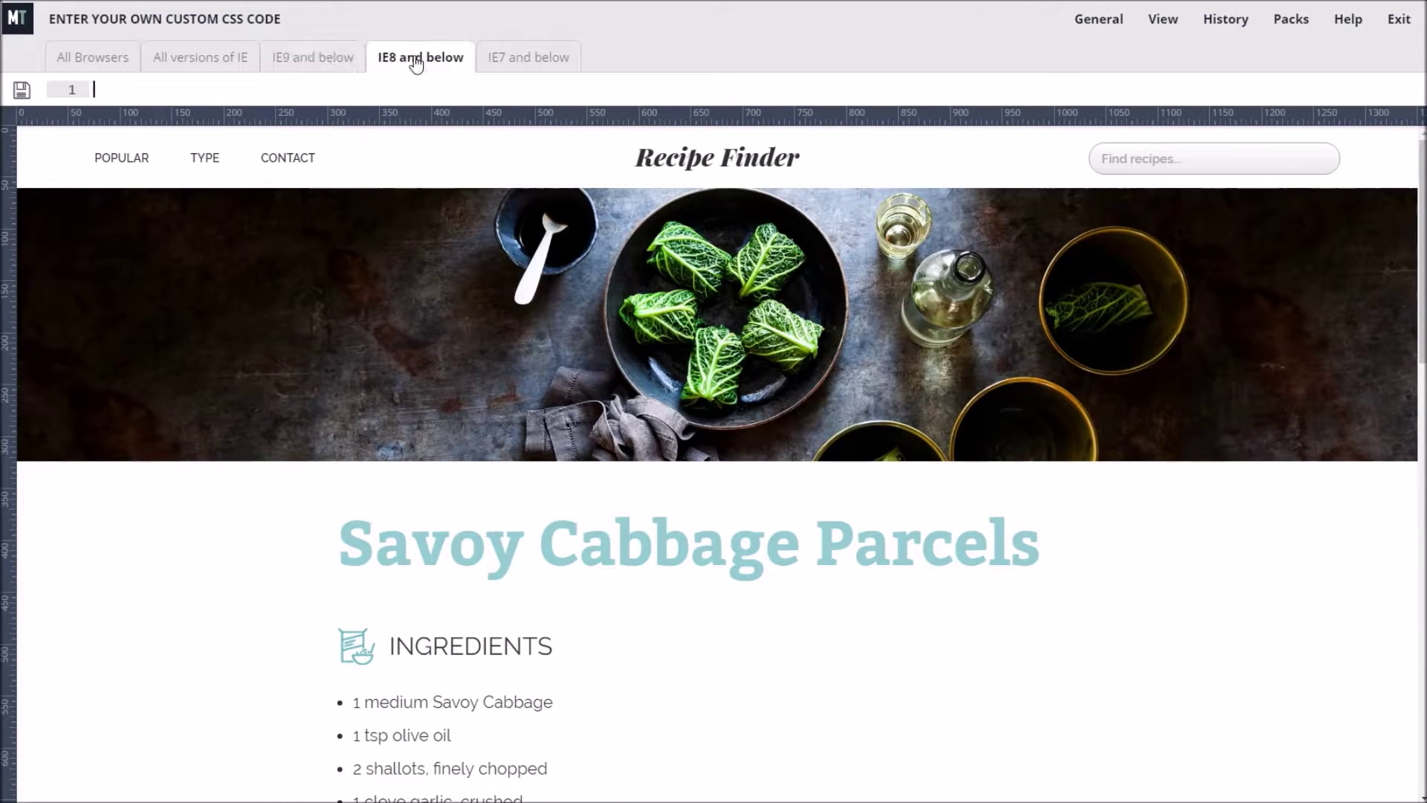
pyautogui.click(538, 65)
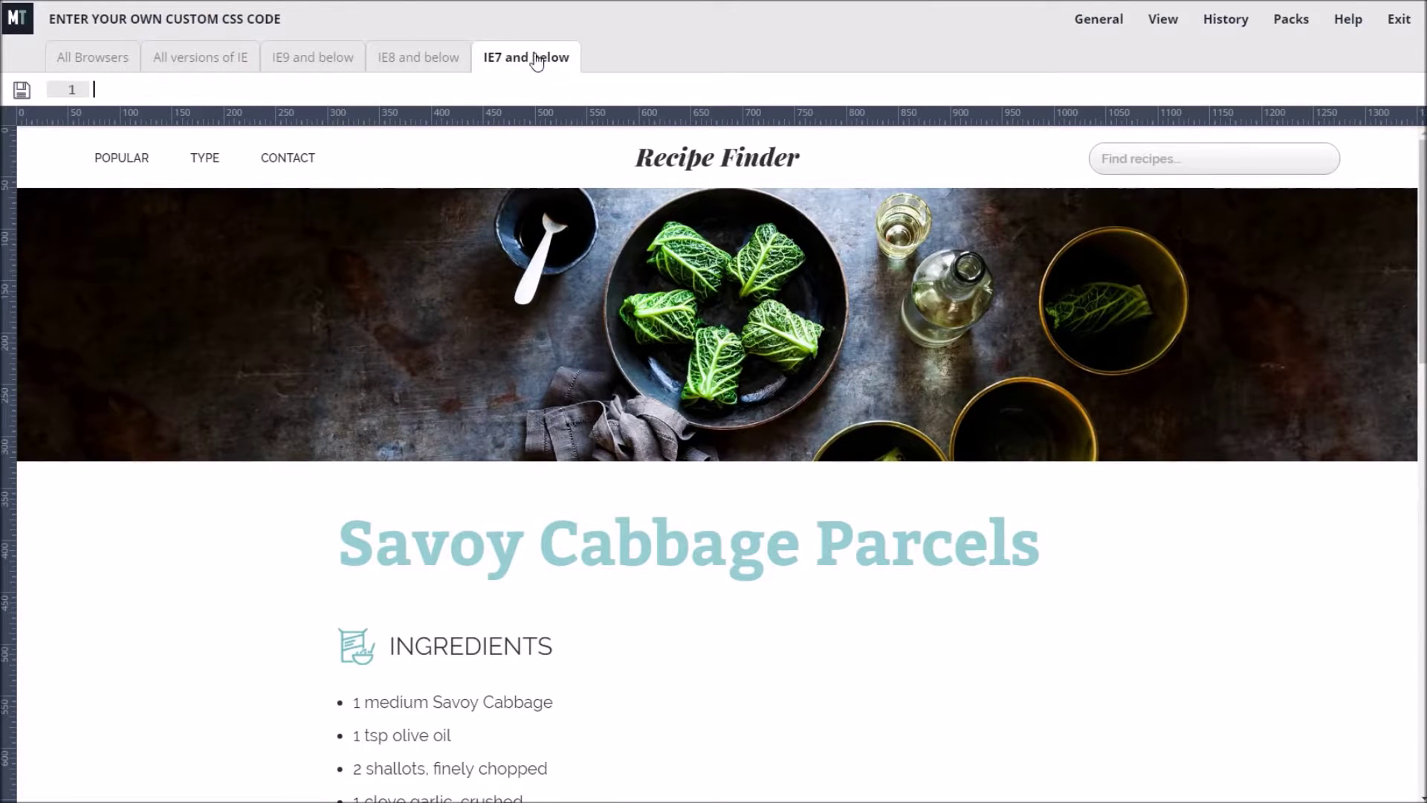
# Step: Turn off the code editor and view the generated active-styles.css with the h1 color rule
pyautogui.moveTo(1171, 27)
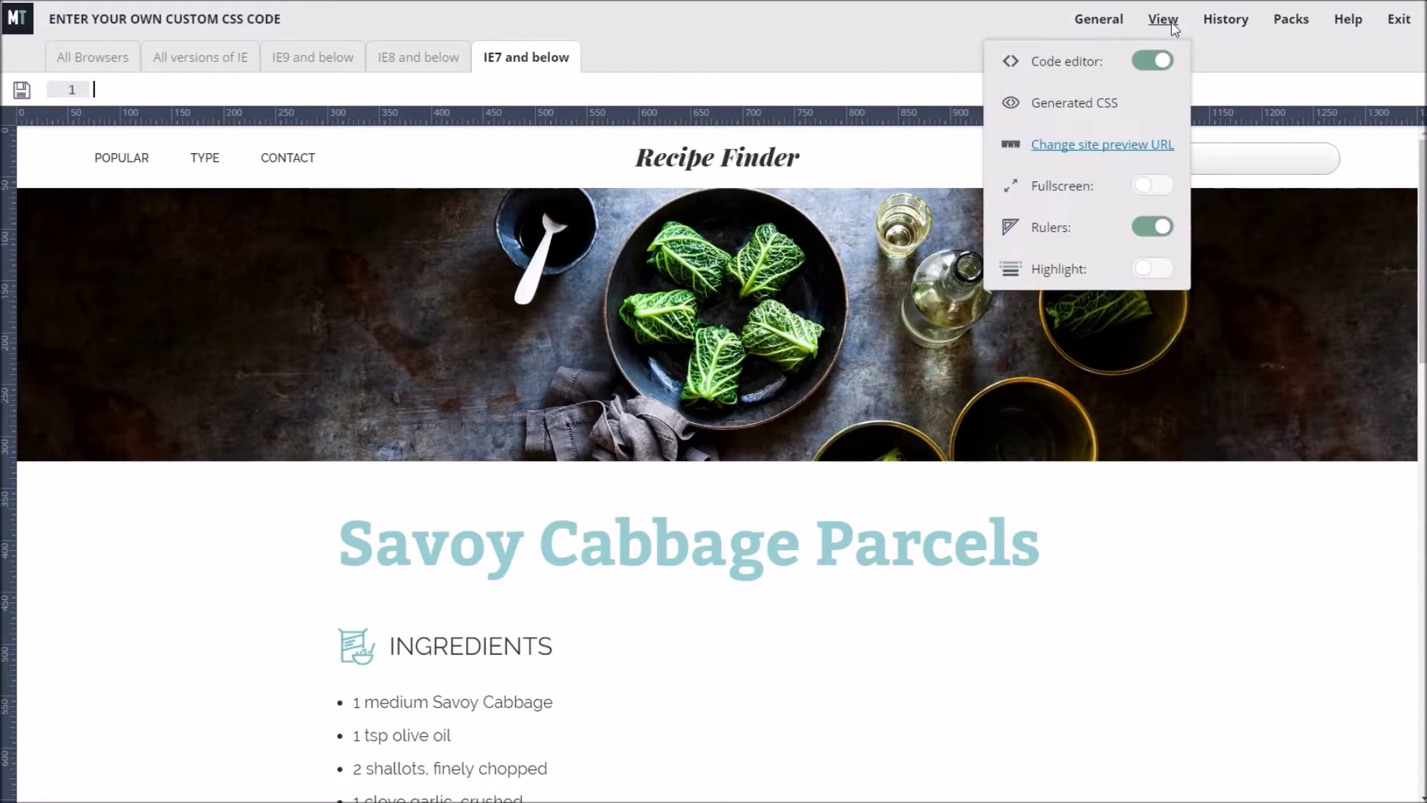
pyautogui.click(1152, 61)
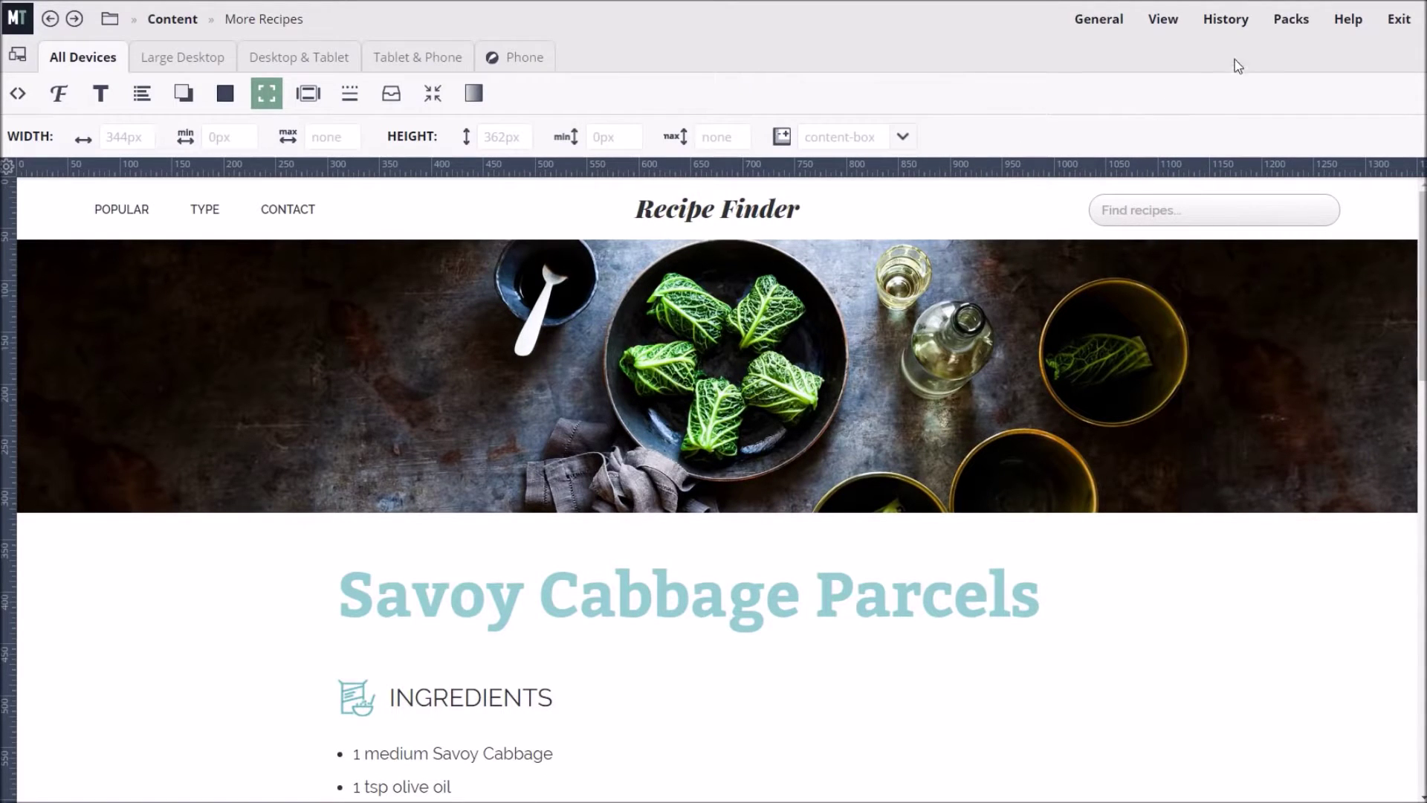
pyautogui.moveTo(1223, 22)
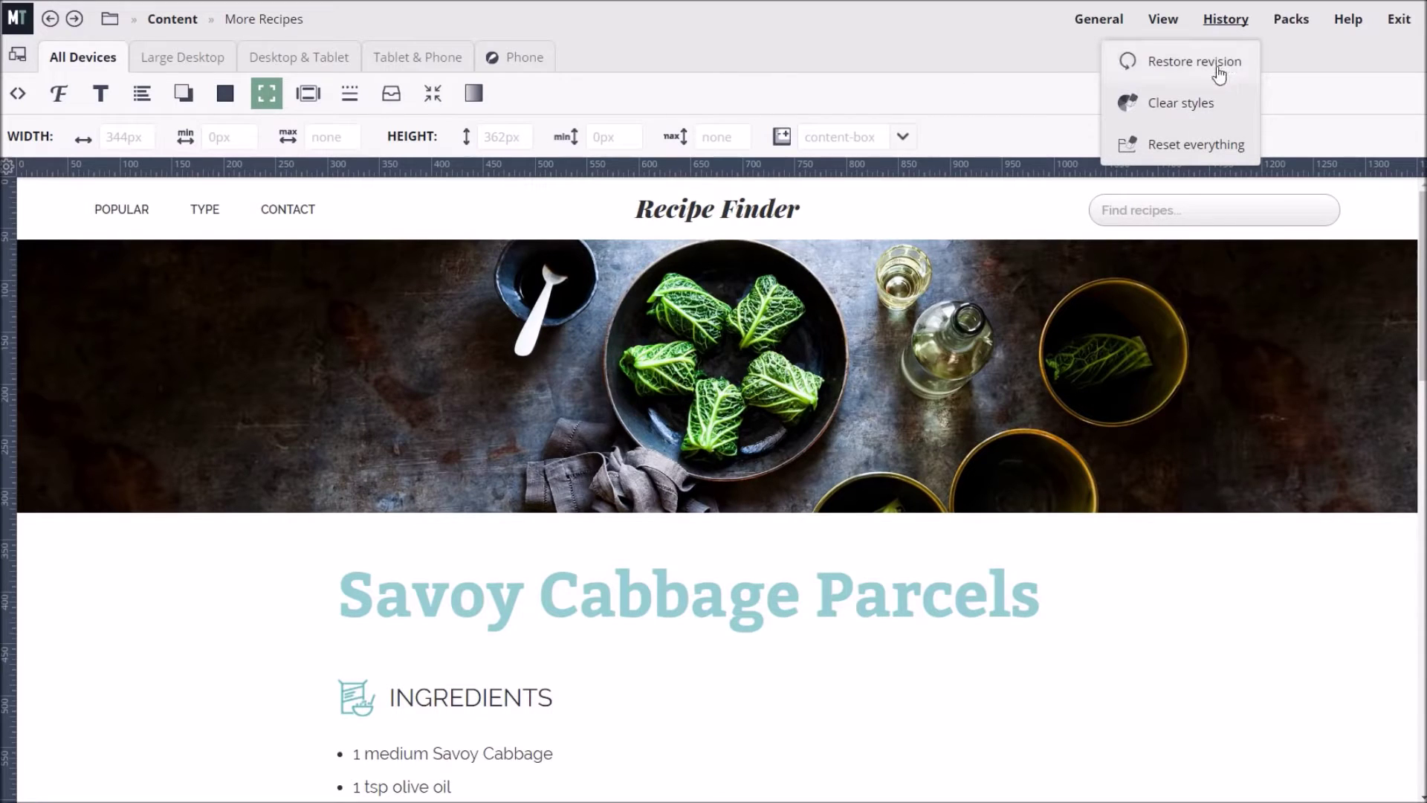
pyautogui.moveTo(1290, 24)
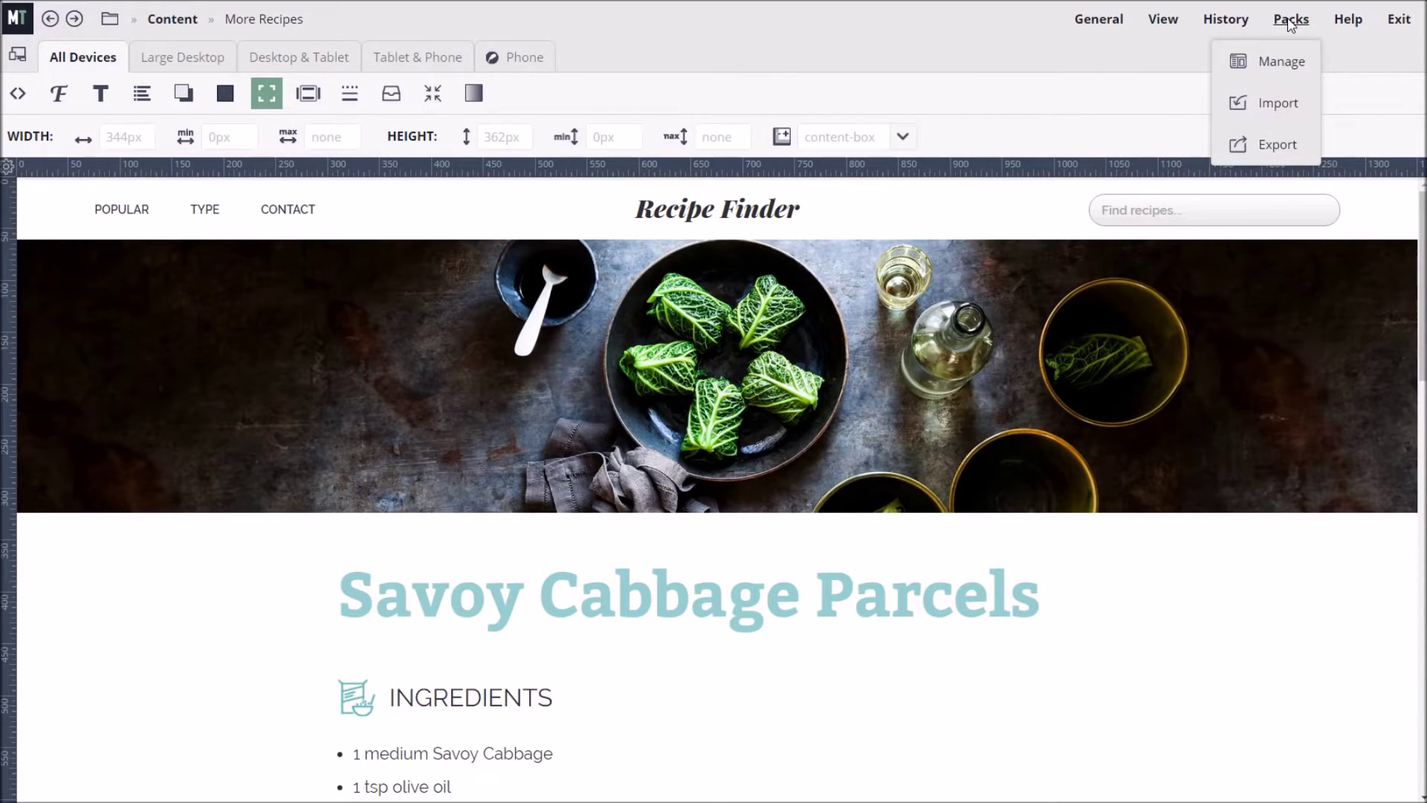
pyautogui.moveTo(1161, 28)
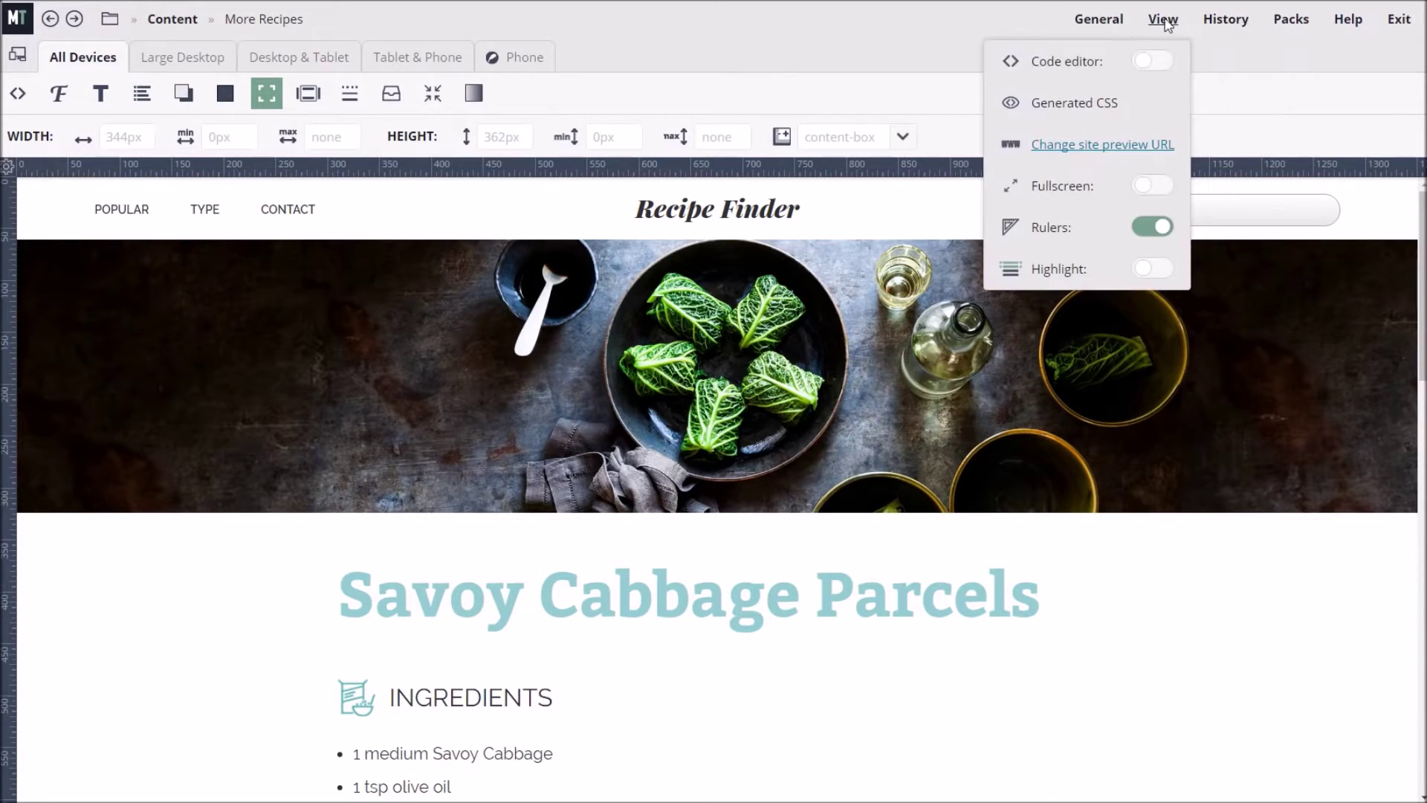
pyautogui.click(1122, 104)
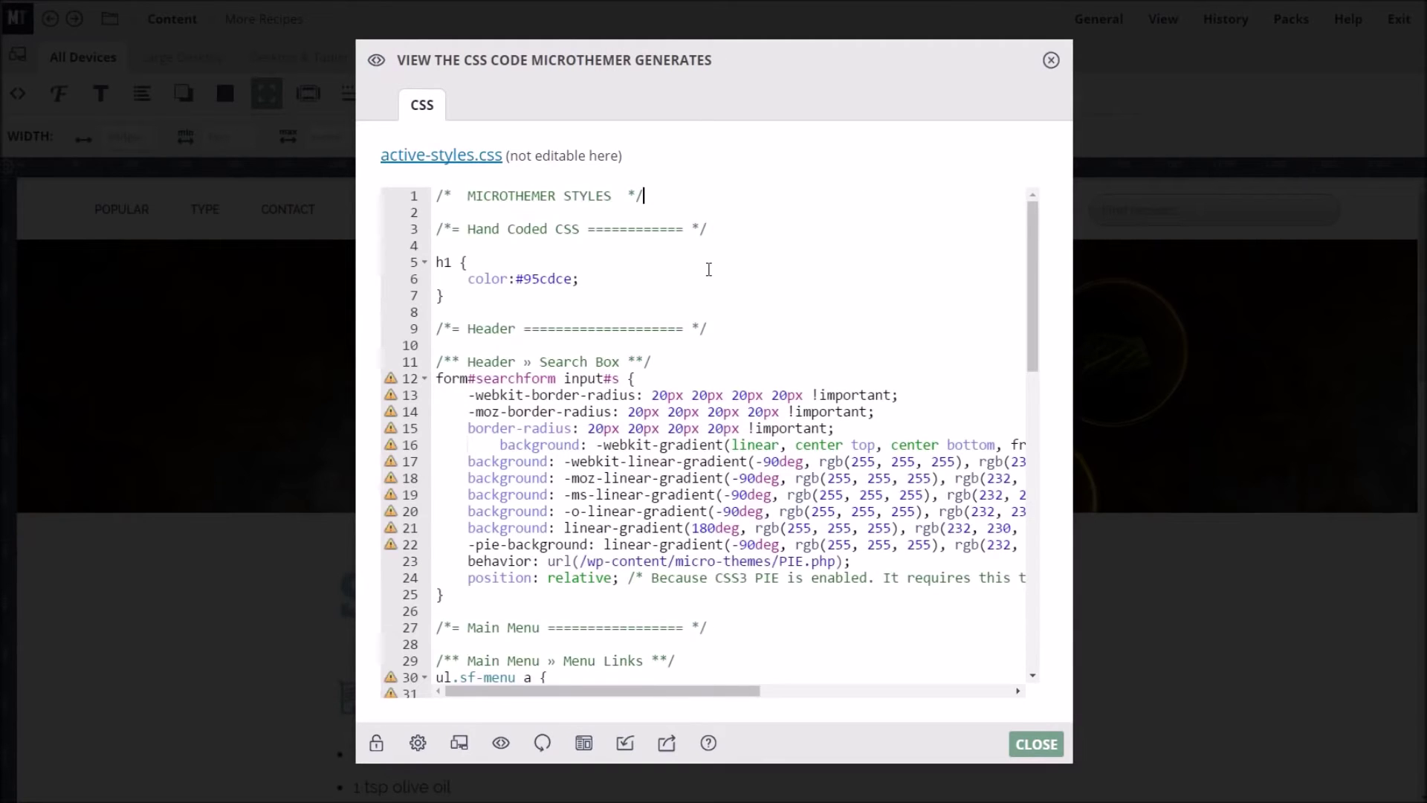
# Step: Scroll through the generated active-styles.css to check the h1 colour and Phone 480px rules
pyautogui.scroll(-3, 709, 274)
pyautogui.scroll(-10, 711, 275)
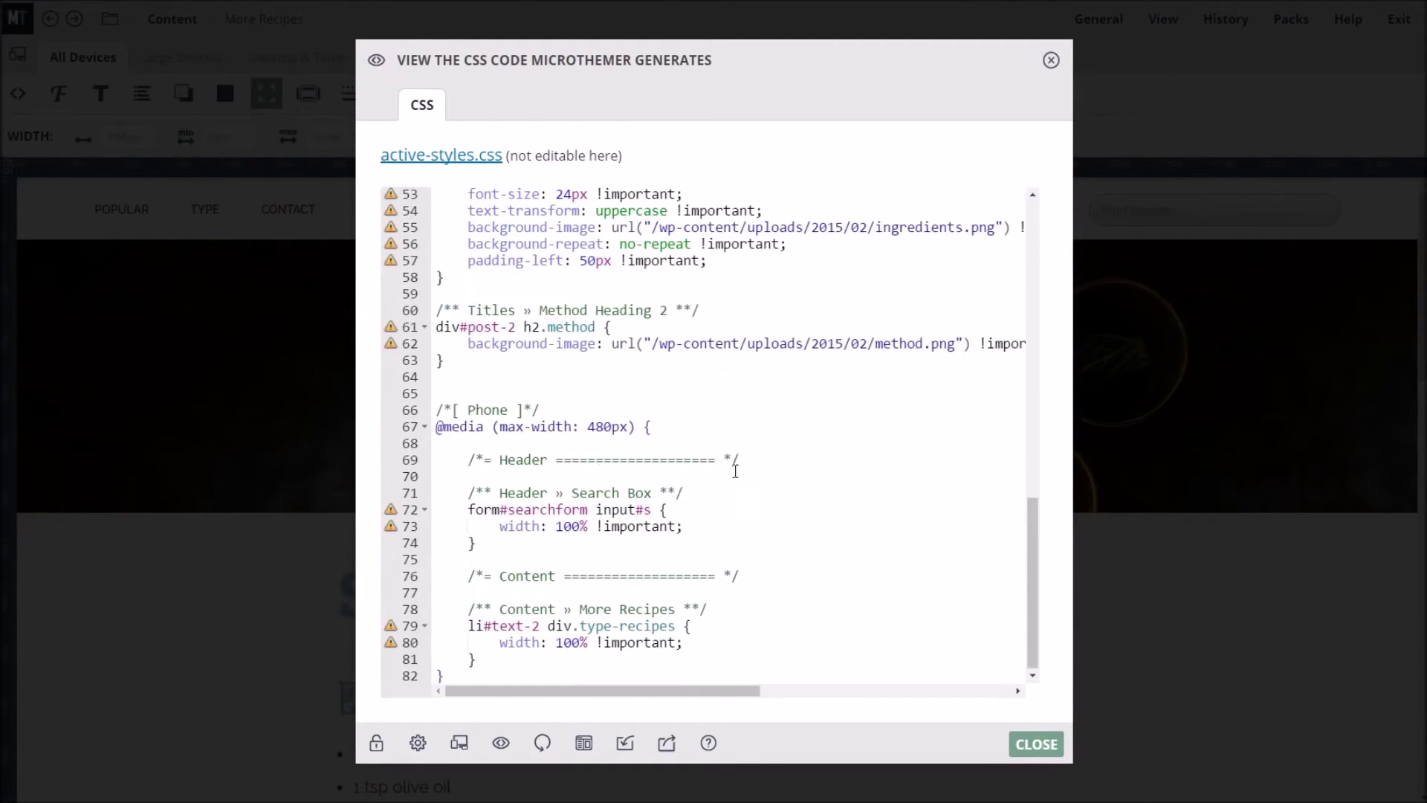